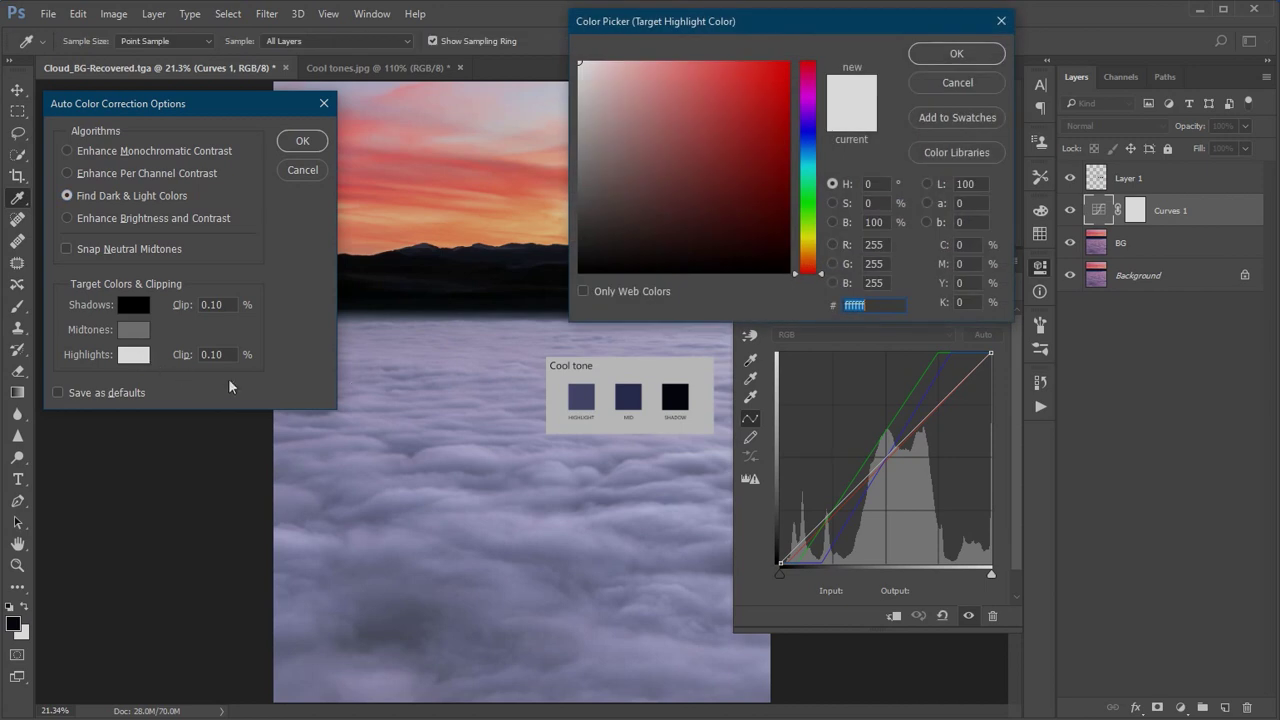
Set the auto color correction's highlight target to 4c4e75 and its midtone target to the Cool tone palette's mid swatch
{"action": "left_click", "coordinate": [591, 399]}
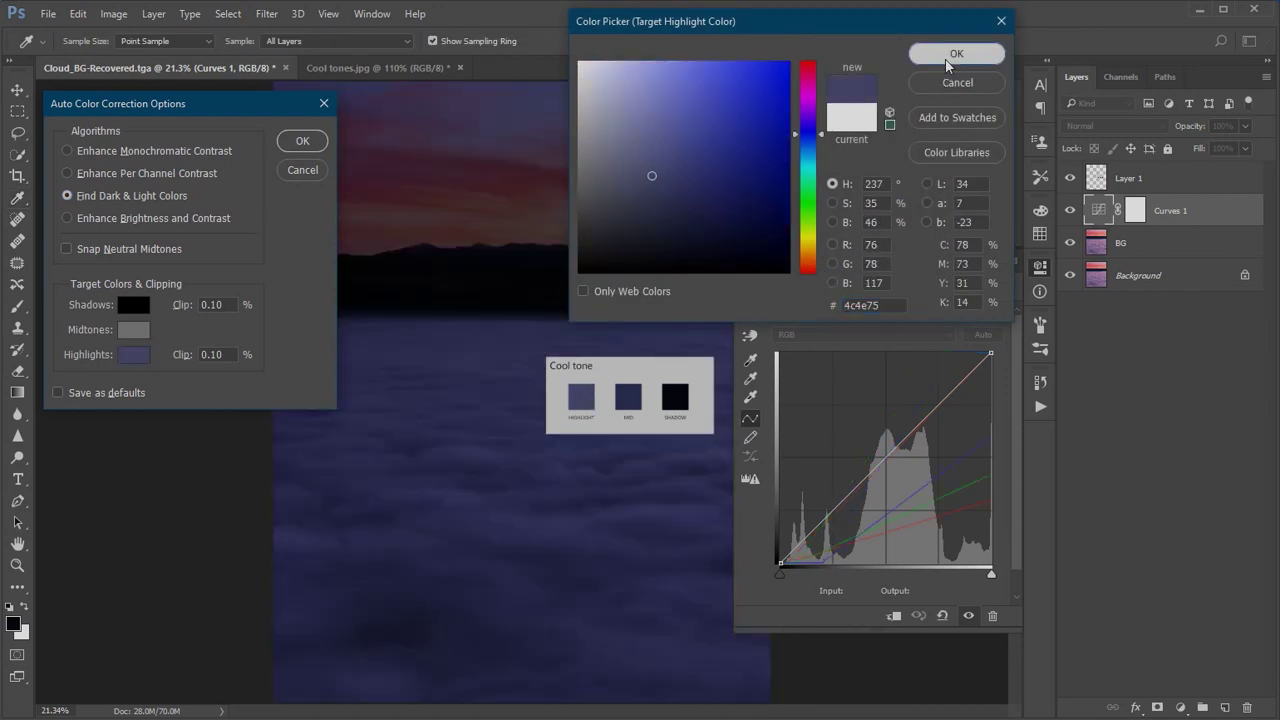
{"action": "left_click", "coordinate": [956, 53]}
{"action": "left_click", "coordinate": [140, 333]}
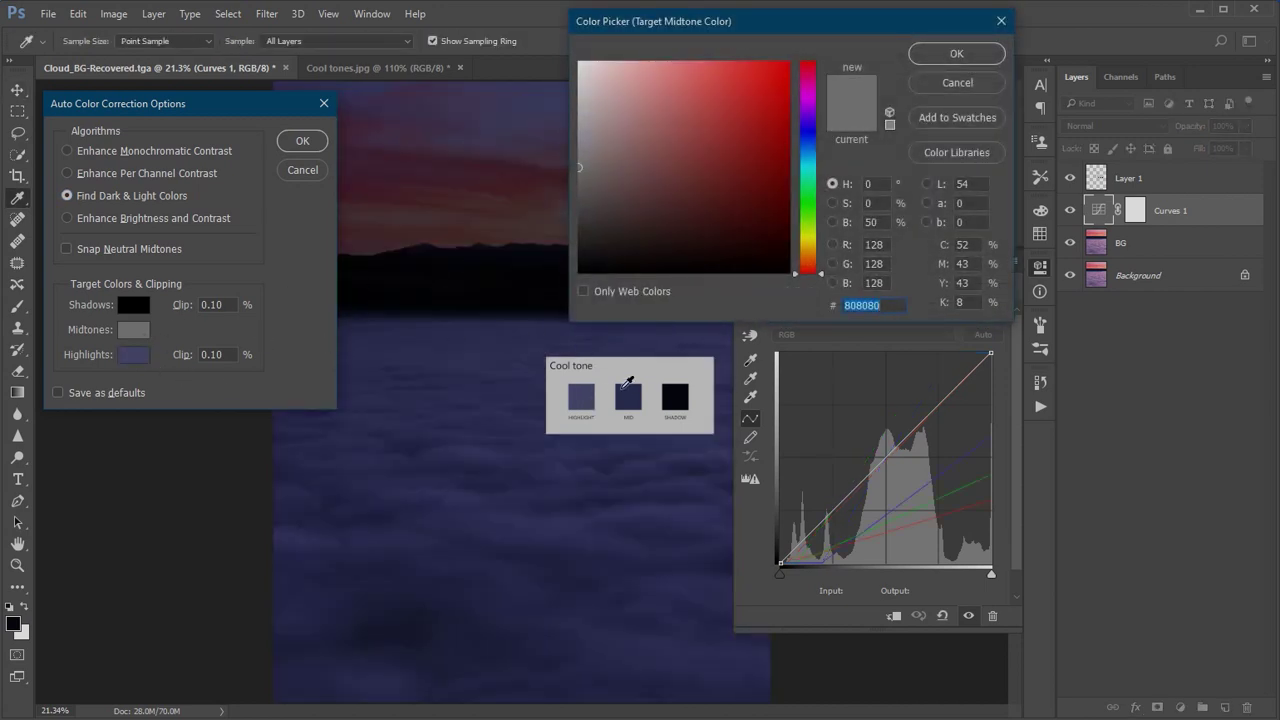
{"action": "left_click", "coordinate": [624, 393]}
{"action": "left_click", "coordinate": [941, 62]}
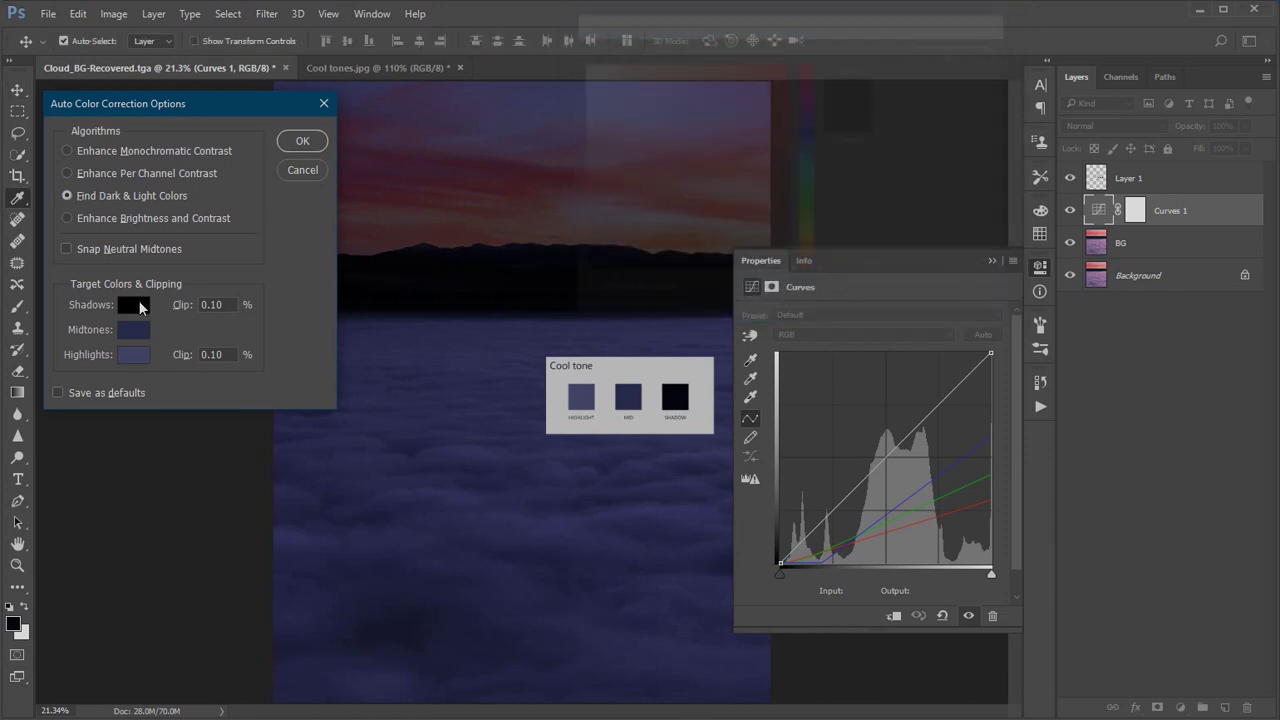
Set the shadow target to the palette's shadow swatch (06060f) and accept the correction without saving the colors as defaults
{"action": "left_click", "coordinate": [134, 305]}
{"action": "left_click", "coordinate": [679, 397]}
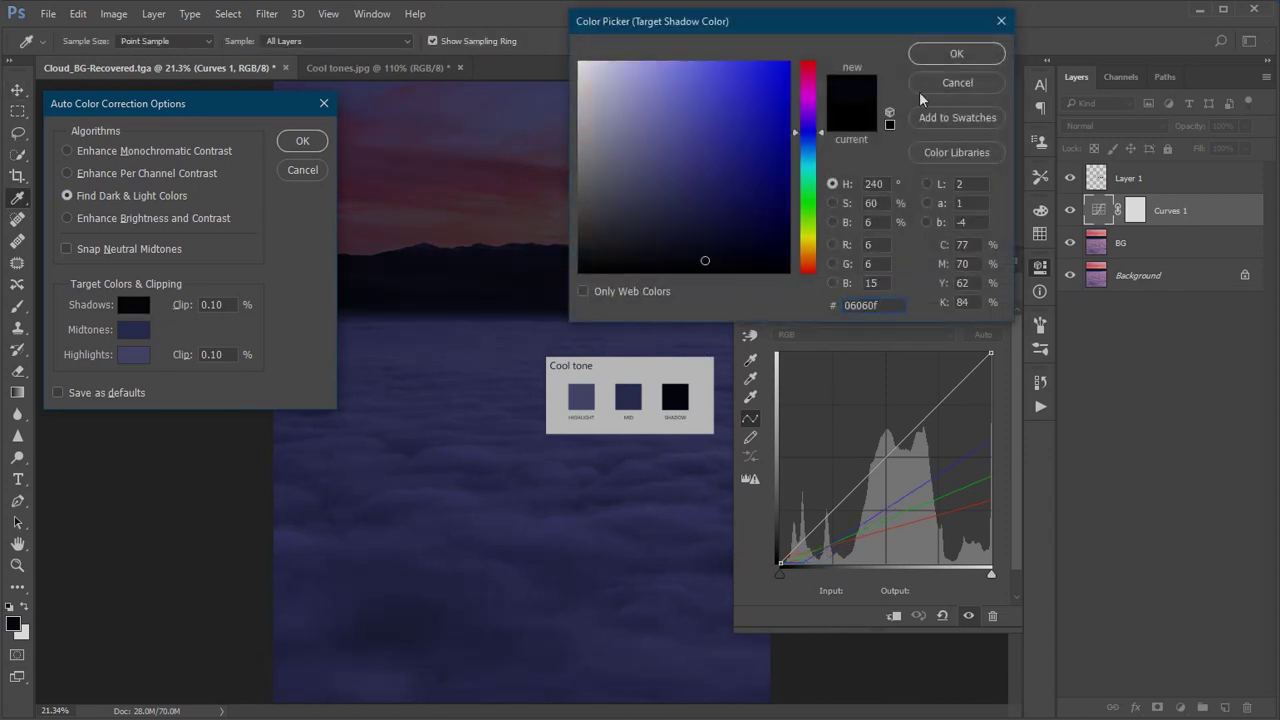
{"action": "left_click", "coordinate": [944, 60]}
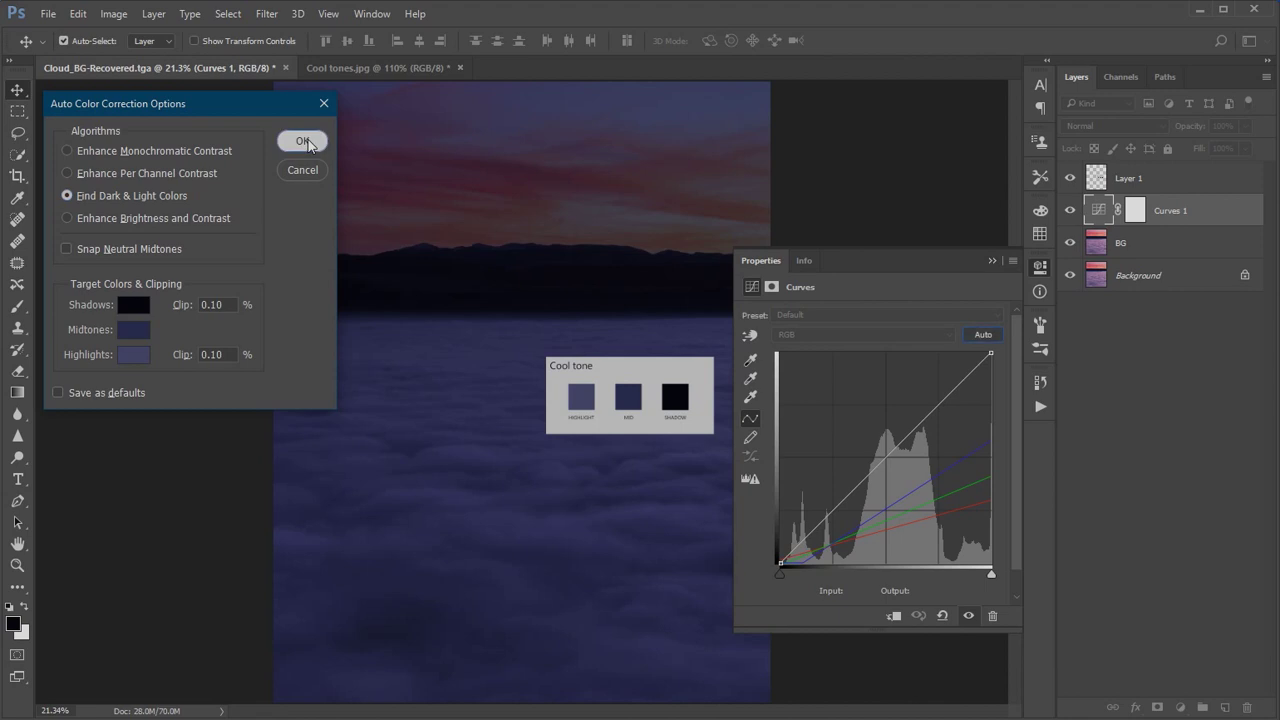
{"action": "left_click", "coordinate": [302, 141]}
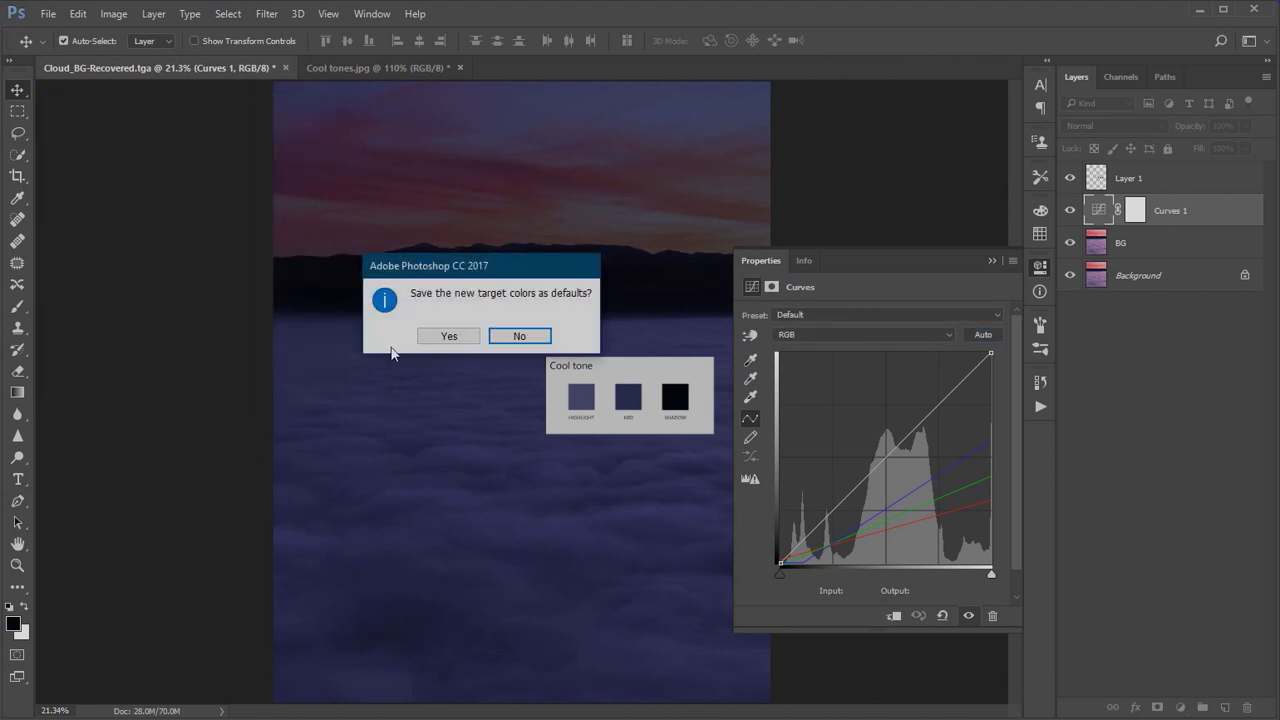
{"action": "left_click", "coordinate": [514, 339]}
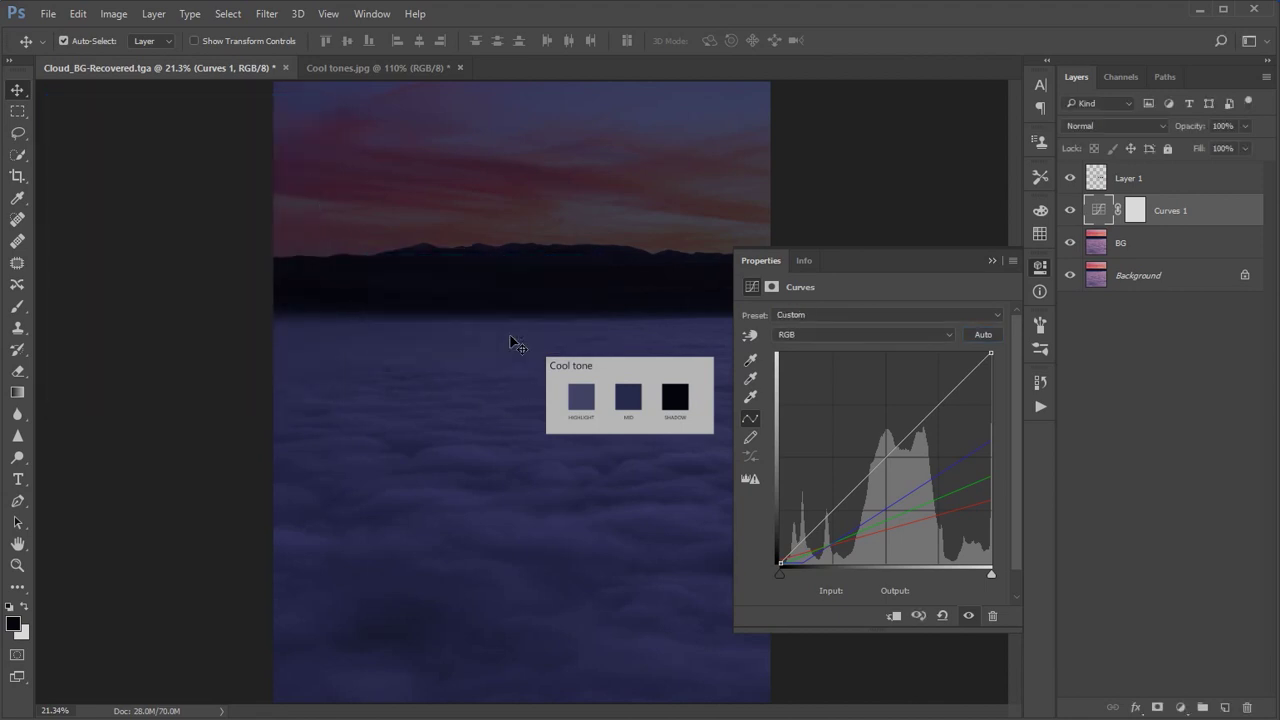
{"action": "left_click", "coordinate": [992, 260]}
{"action": "left_click", "coordinate": [1175, 343]}
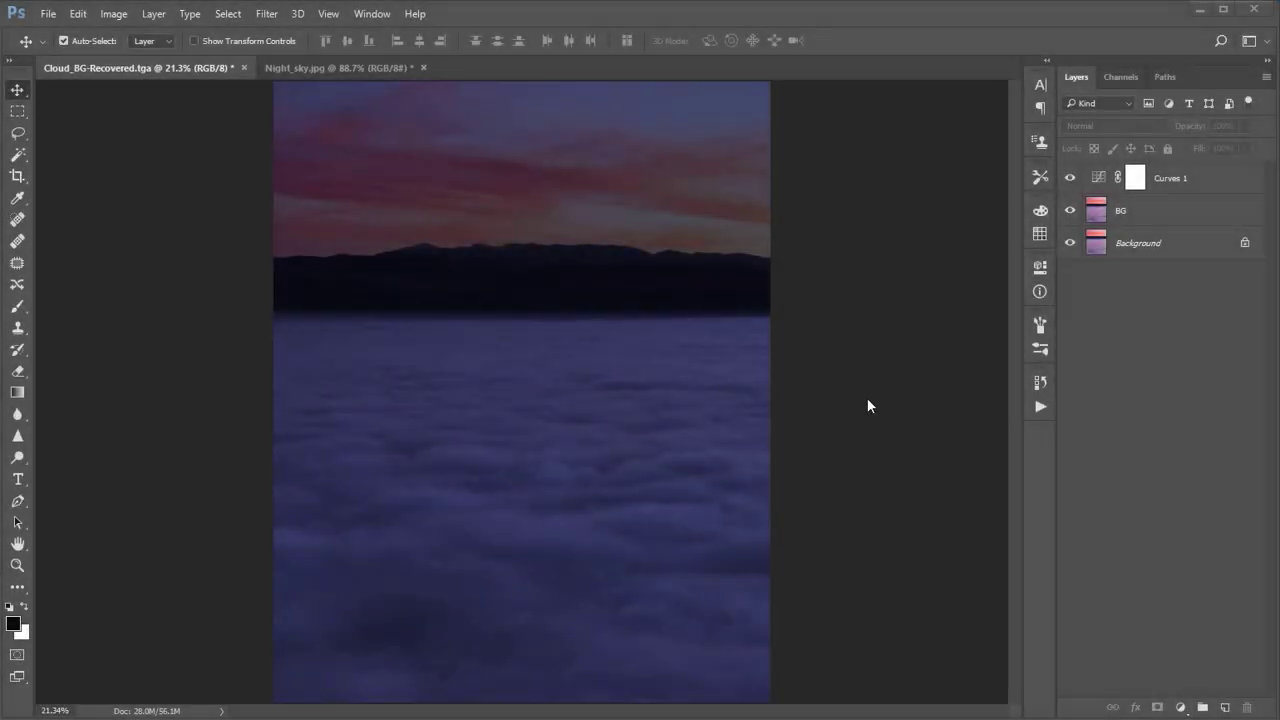
Copy the Night_sky.jpg image into the Cloud_BG-Recovered.tga document and place it over the sky
{"action": "left_click", "coordinate": [391, 65]}
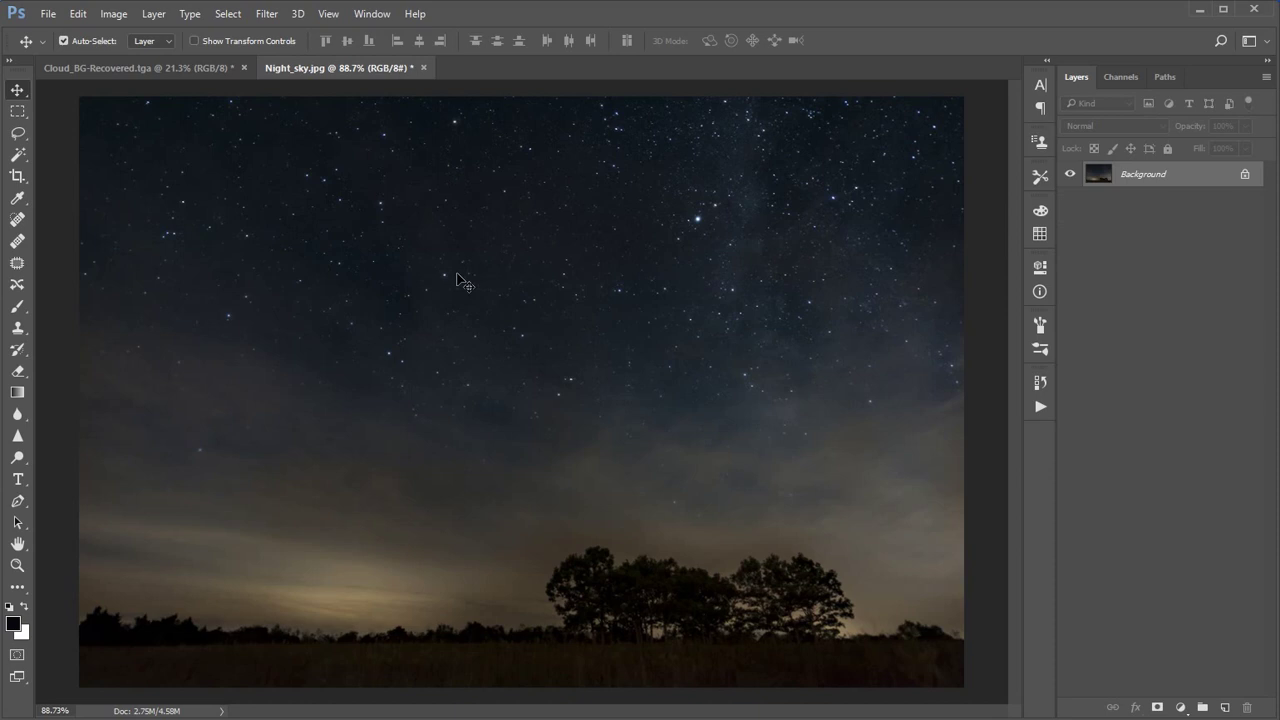
{"action": "left_click_drag", "start_coordinate": [529, 386], "coordinate": [375, 192]}
{"action": "left_click_drag", "start_coordinate": [442, 271], "coordinate": [491, 289]}
Scale and position the night sky layer with Free Transform so it spans the canvas width across the upper part
{"action": "key", "text": "ctrl+t"}
{"action": "left_click_drag", "start_coordinate": [599, 188], "coordinate": [753, 86]}
{"action": "left_click_drag", "start_coordinate": [654, 213], "coordinate": [694, 140]}
{"action": "left_click_drag", "start_coordinate": [781, 357], "coordinate": [776, 350]}
{"action": "key", "text": "Return"}
Hide Layer 1 and Curves 1, then select the sunset sky on the BG layer with the Magic Wand
{"action": "left_click", "coordinate": [1070, 178]}
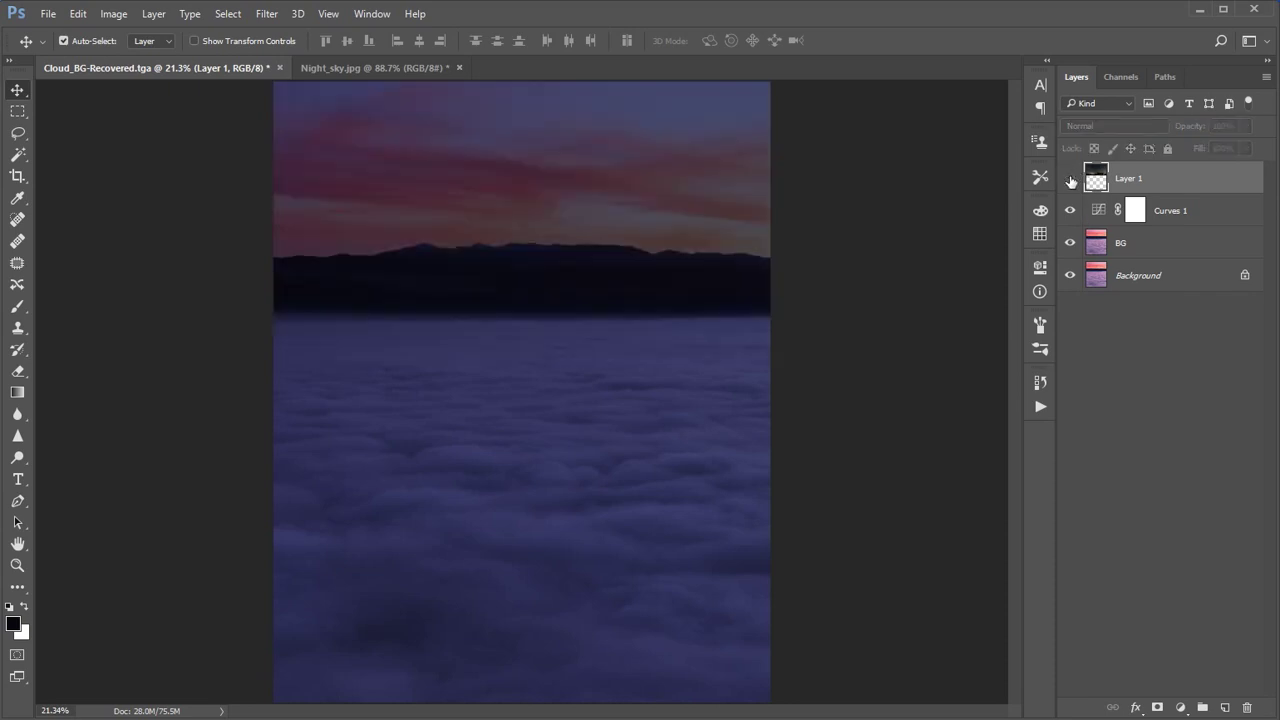
{"action": "left_click", "coordinate": [1070, 213]}
{"action": "left_click", "coordinate": [1141, 247]}
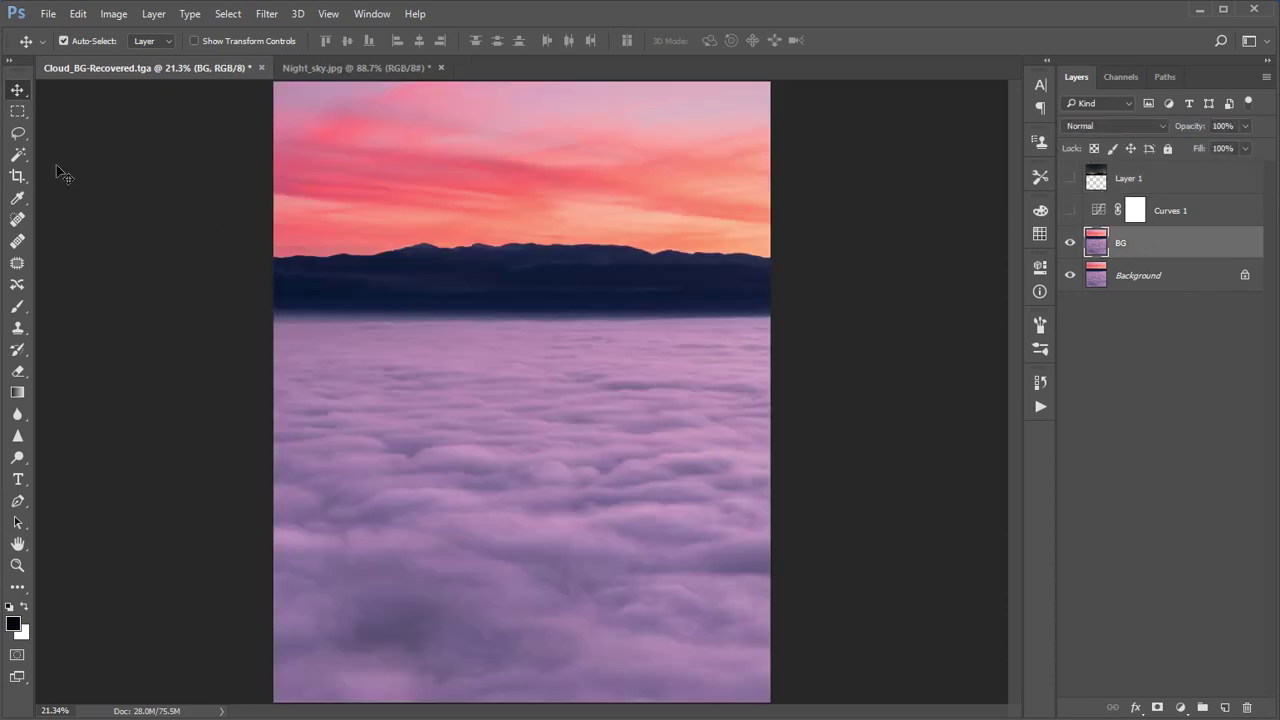
{"action": "left_click", "coordinate": [19, 158]}
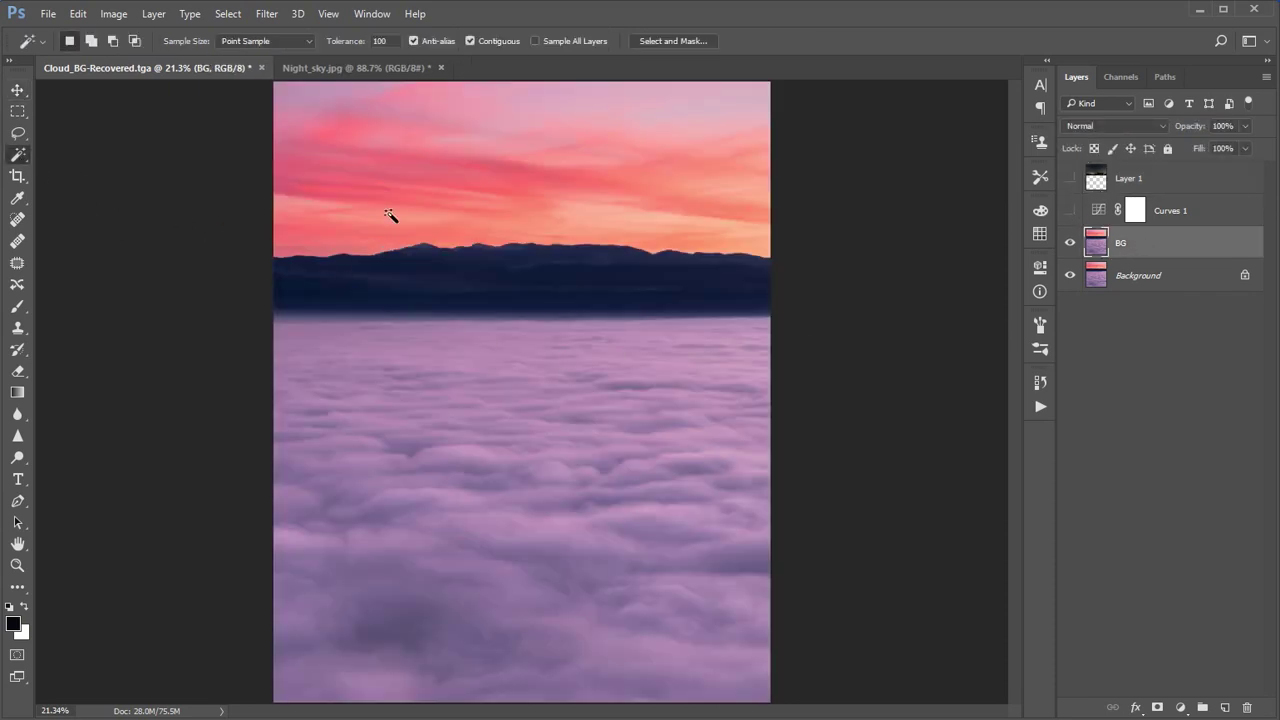
{"action": "left_click", "coordinate": [390, 220]}
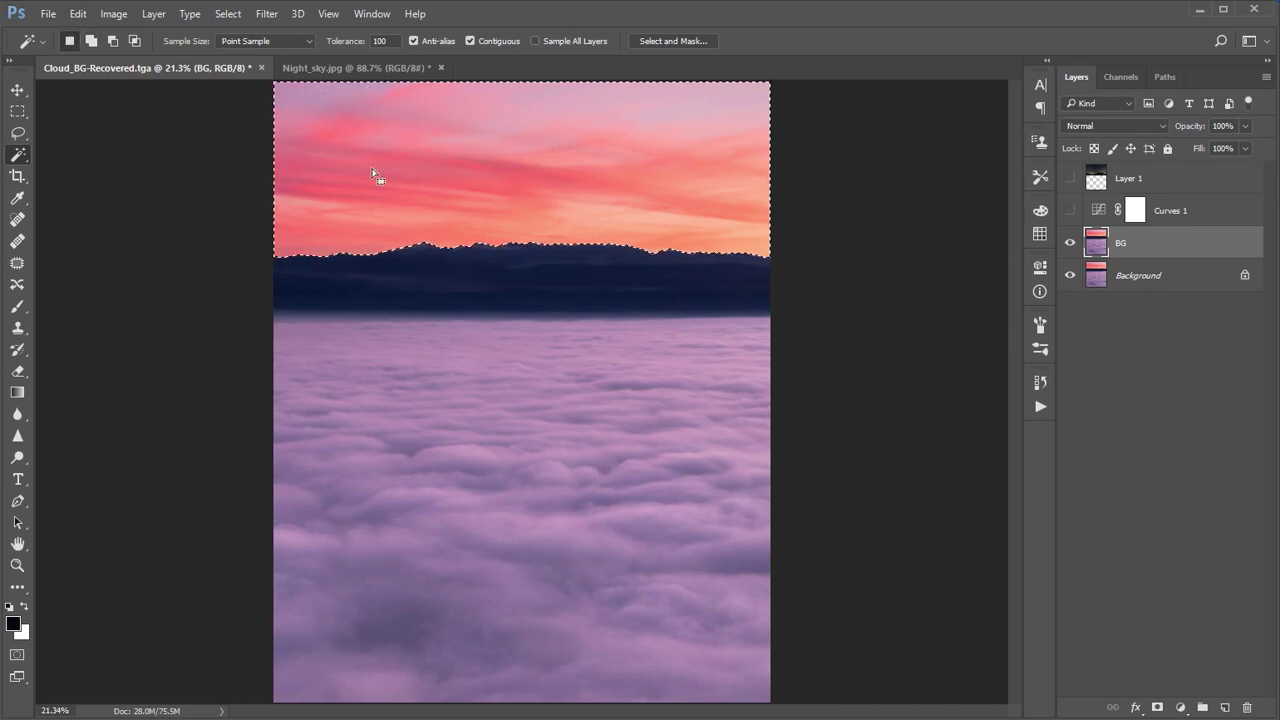
Show Curves 1 and Layer 1 again and mask Layer 1 with the sky selection
{"action": "left_click", "coordinate": [1070, 210]}
{"action": "left_click", "coordinate": [1070, 178]}
{"action": "left_click", "coordinate": [1129, 177]}
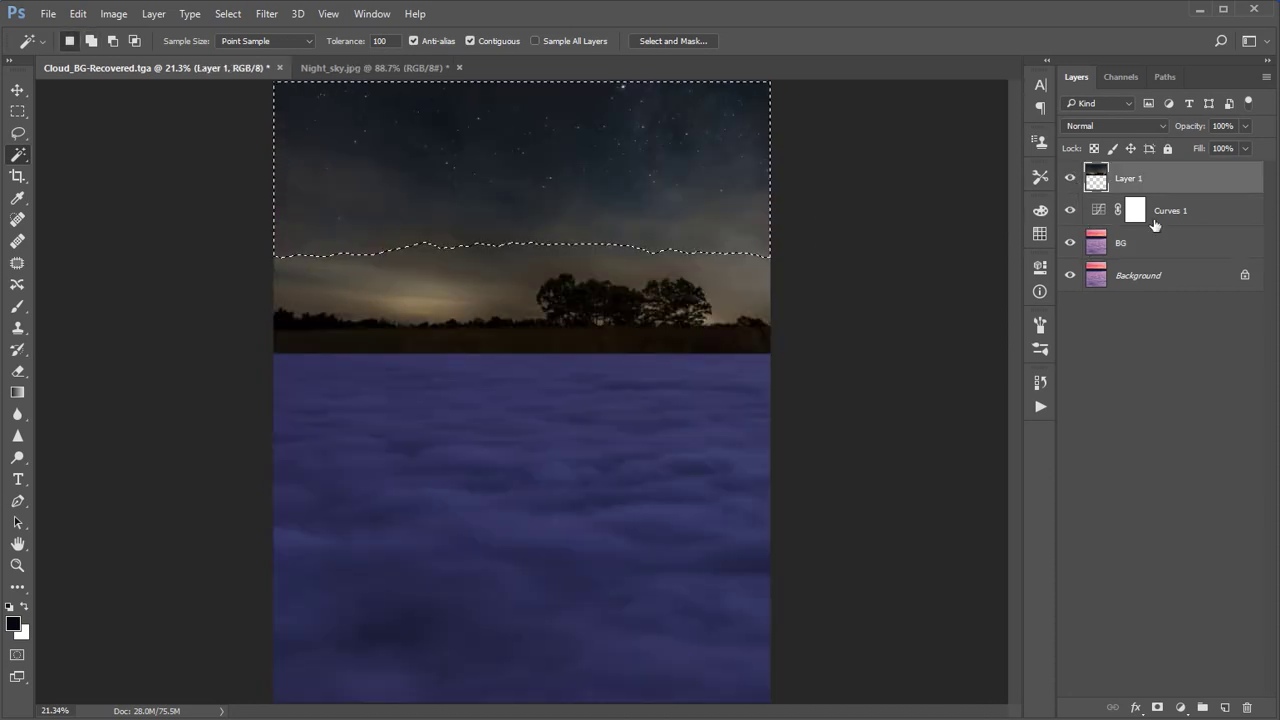
{"action": "left_click", "coordinate": [1158, 707]}
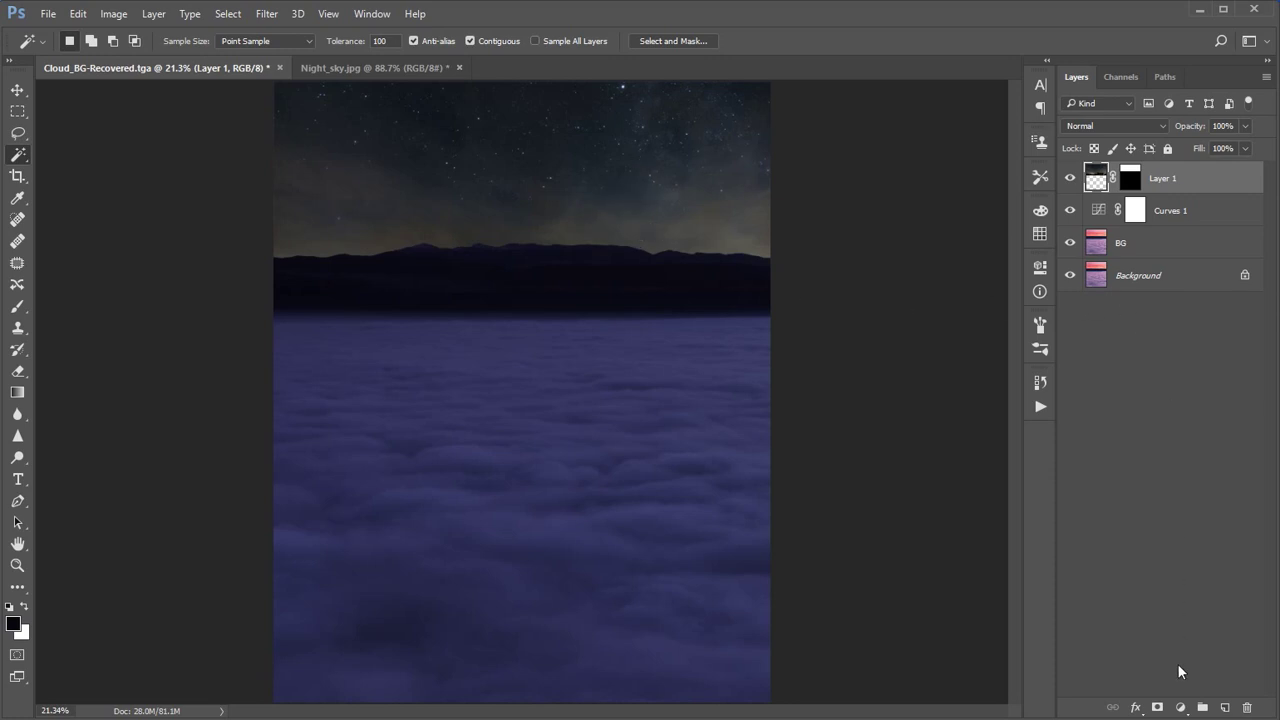
Add a Curves adjustment layer above Layer 1 and clip it to the night sky
{"action": "left_click", "coordinate": [1181, 707]}
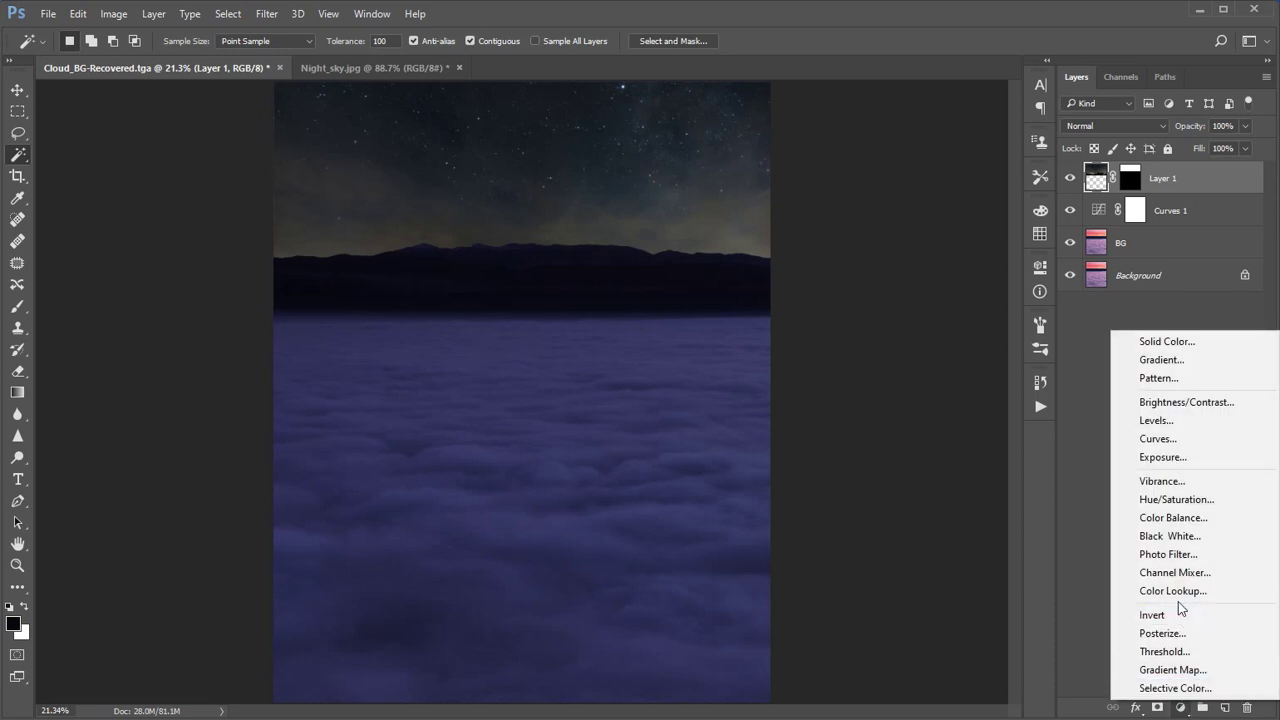
{"action": "left_click", "coordinate": [1170, 440]}
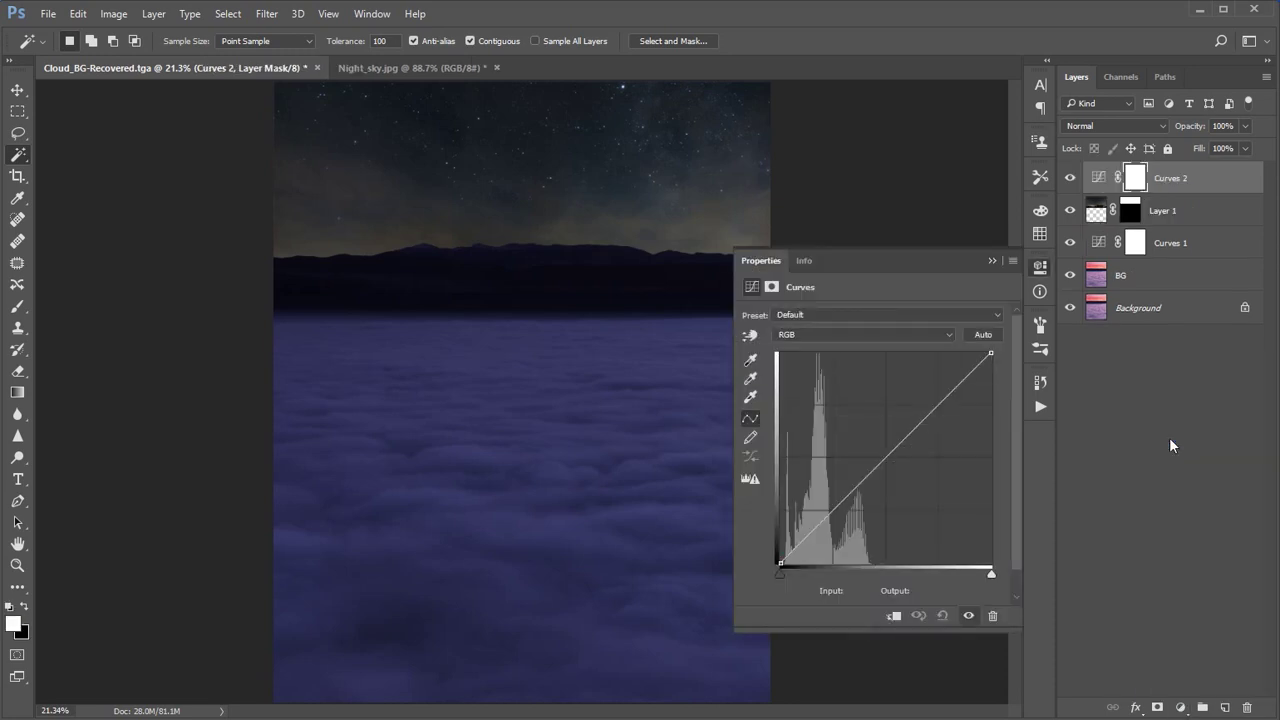
{"action": "left_click", "coordinate": [1097, 178]}
{"action": "left_click", "coordinate": [1095, 190], "text": "alt"}
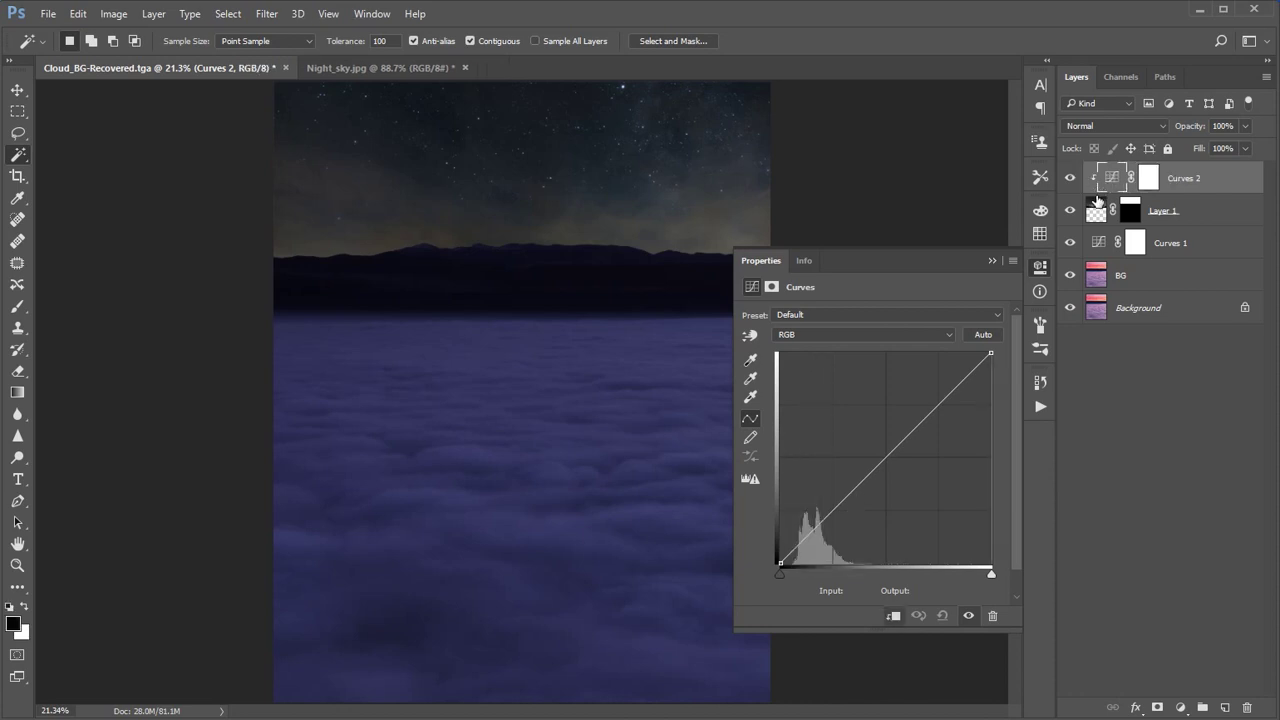
Set the Curves auto correction to Find Dark & Light Colors and sample shadow target 090a15 from the dark mountains
{"action": "left_click", "coordinate": [984, 335], "text": "alt"}
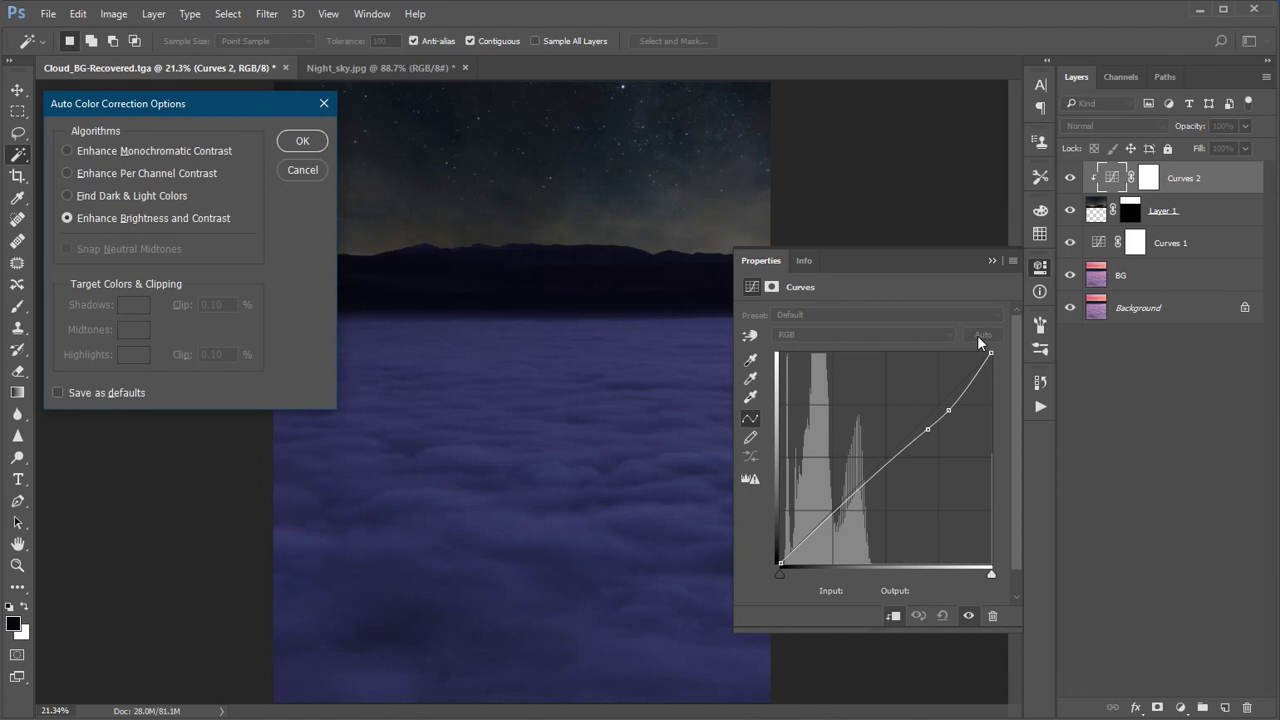
{"action": "left_click", "coordinate": [141, 196]}
{"action": "left_click", "coordinate": [133, 305]}
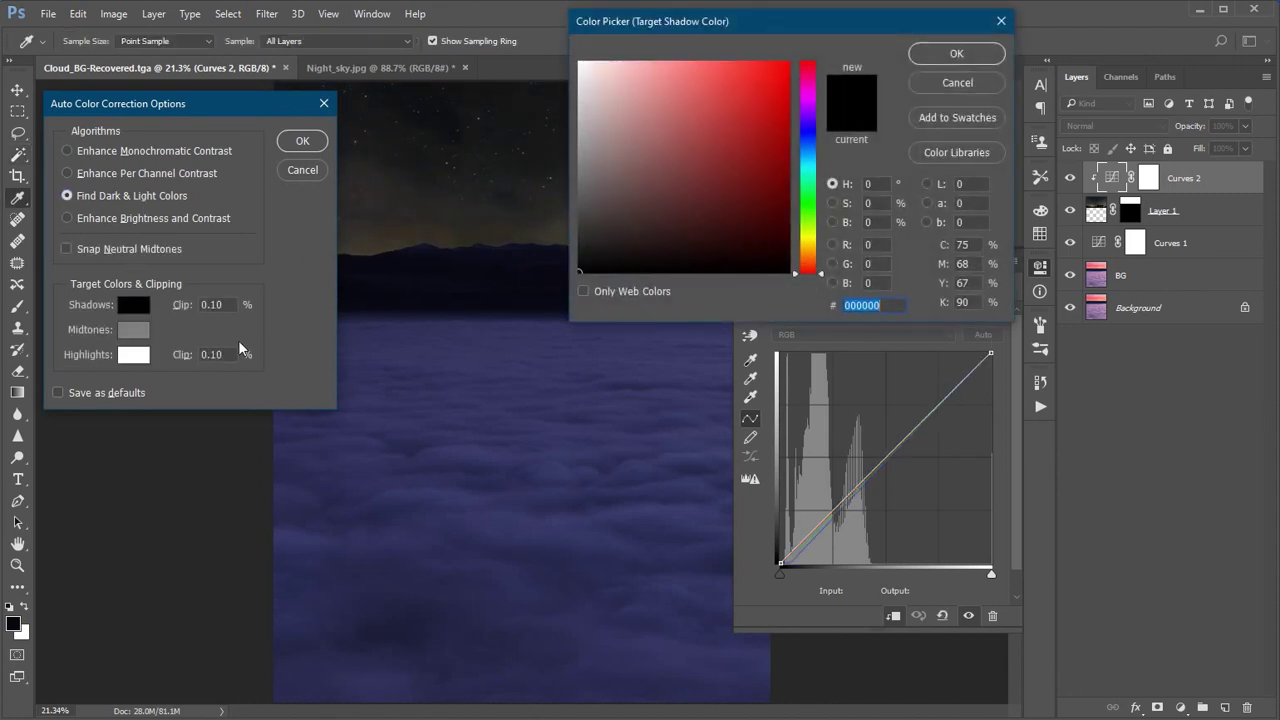
{"action": "left_click", "coordinate": [491, 298]}
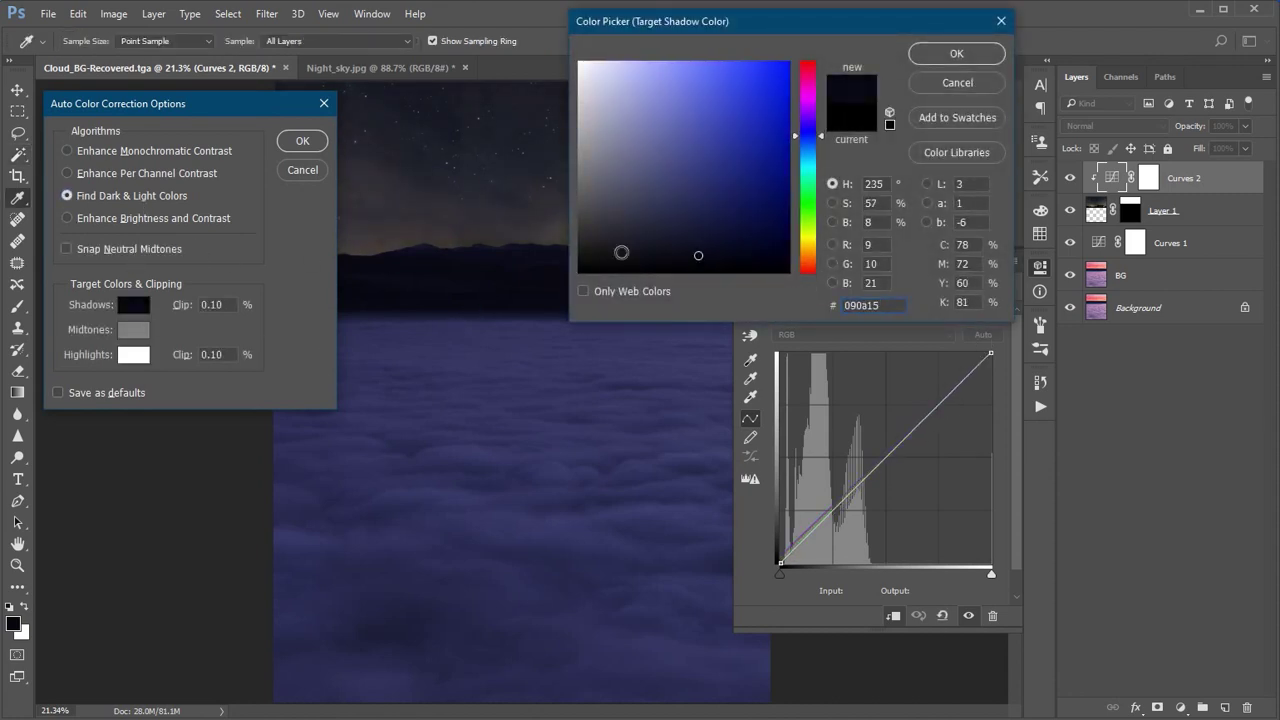
{"action": "left_click", "coordinate": [942, 56]}
Set the highlight target to pale blue eaeaff and accept the correction without saving the colors as defaults
{"action": "left_click", "coordinate": [133, 356]}
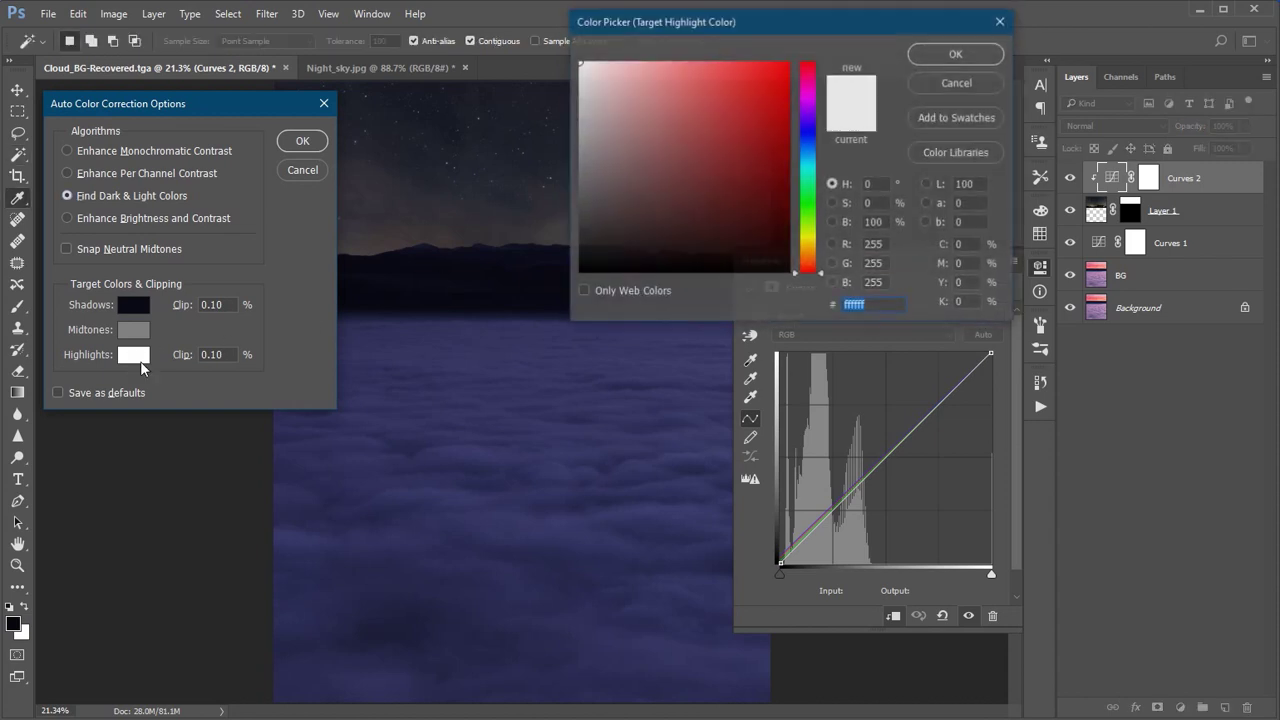
{"action": "left_click", "coordinate": [481, 448]}
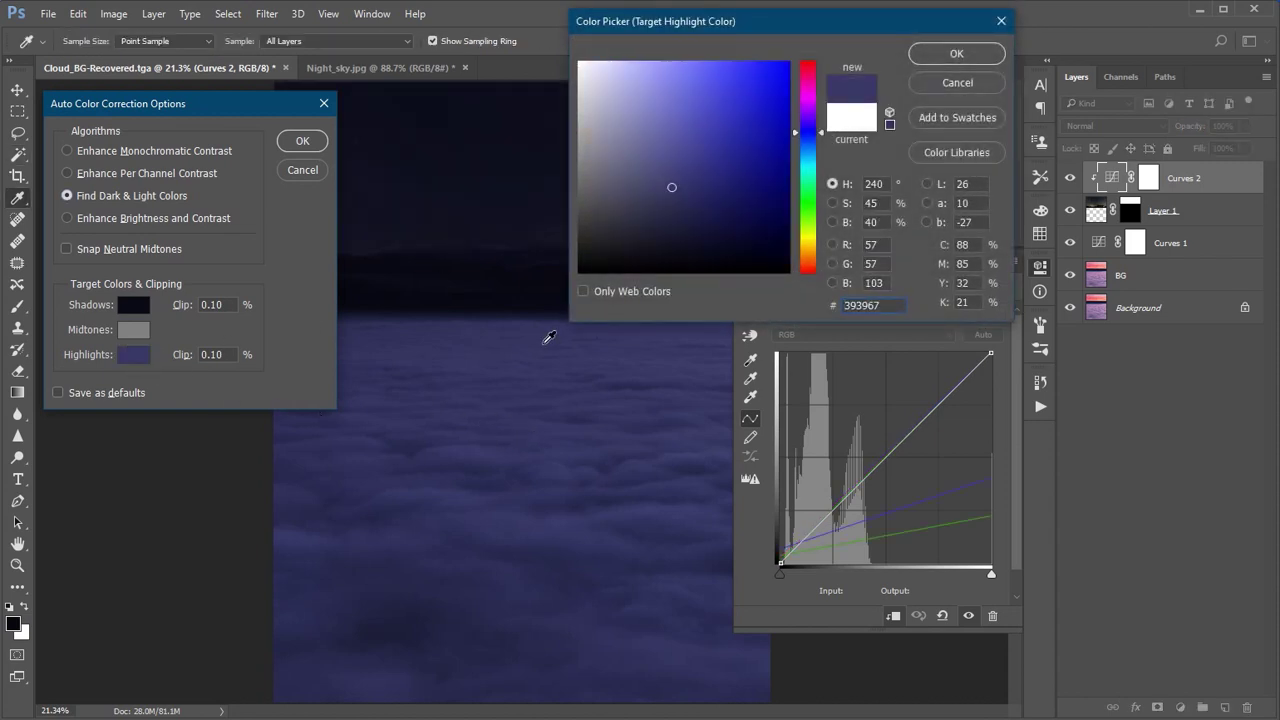
{"action": "left_click_drag", "start_coordinate": [607, 82], "coordinate": [600, 57]}
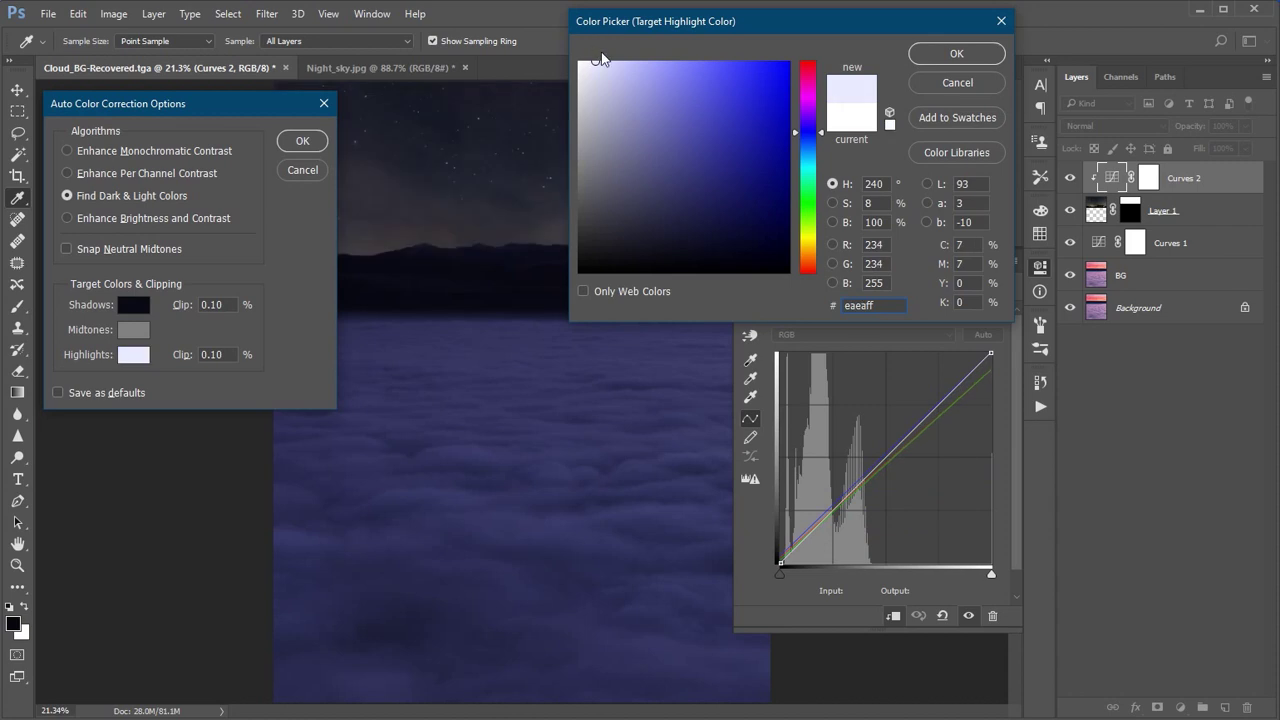
{"action": "left_click", "coordinate": [940, 56]}
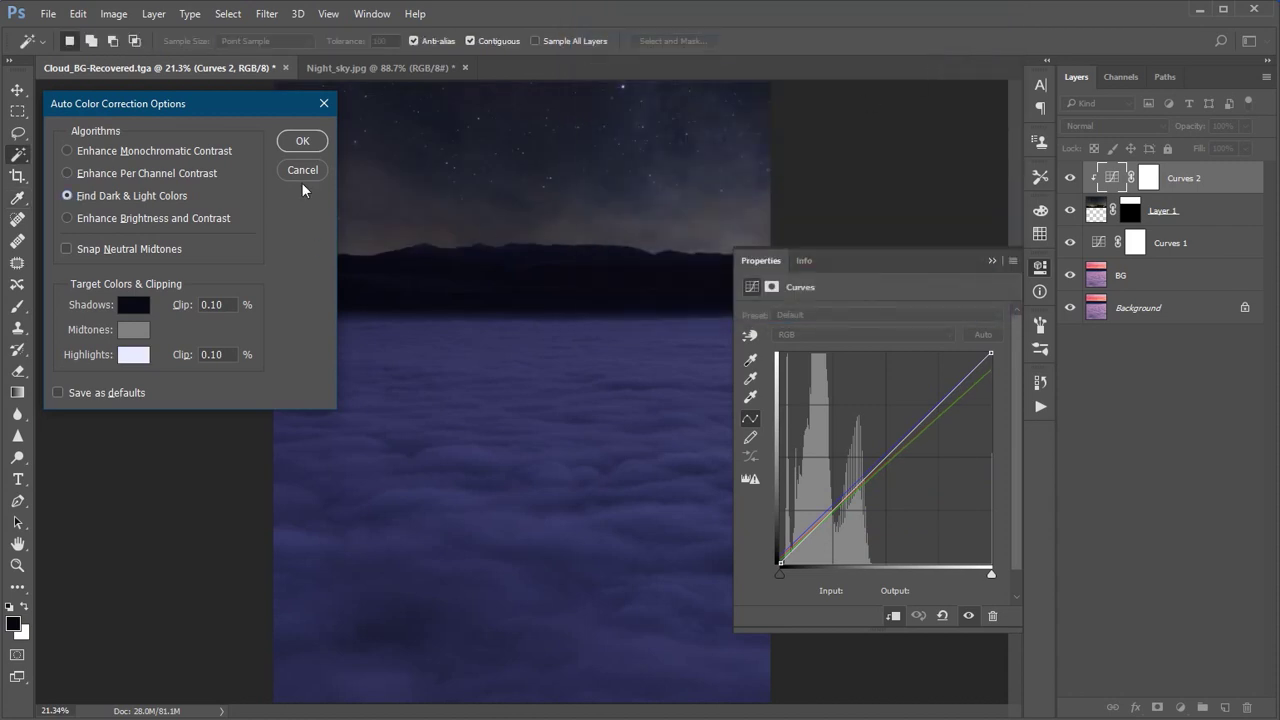
{"action": "left_click", "coordinate": [316, 144]}
{"action": "left_click", "coordinate": [531, 334]}
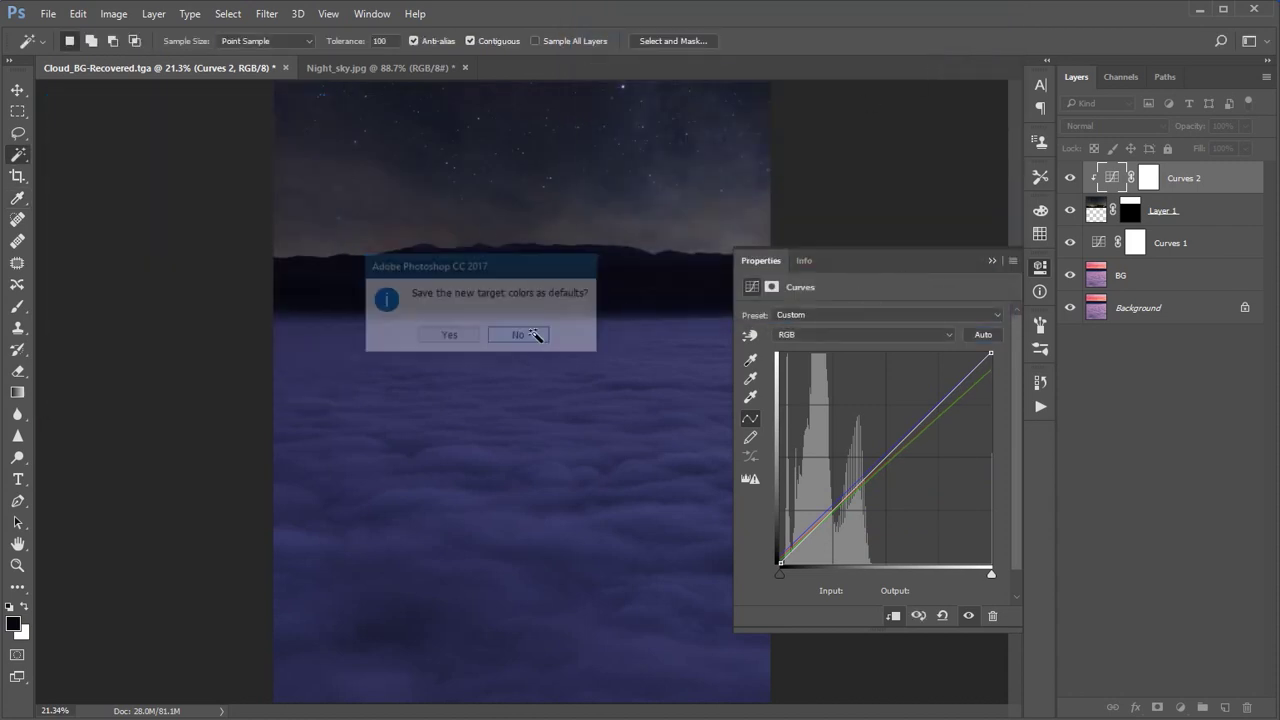
{"action": "left_click", "coordinate": [992, 260]}
{"action": "left_click", "coordinate": [1145, 356]}
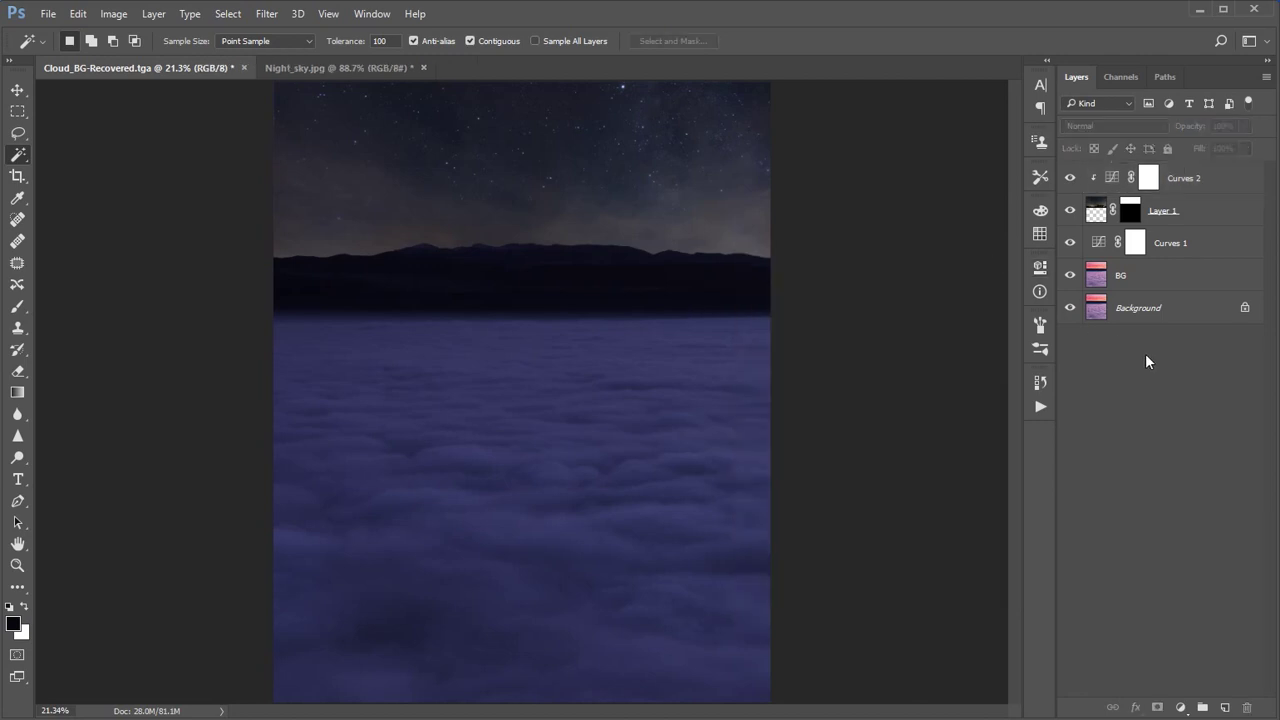
Add a Brightness/Contrast adjustment layer above Curves 2 with brightness -97
{"action": "left_click", "coordinate": [1214, 184]}
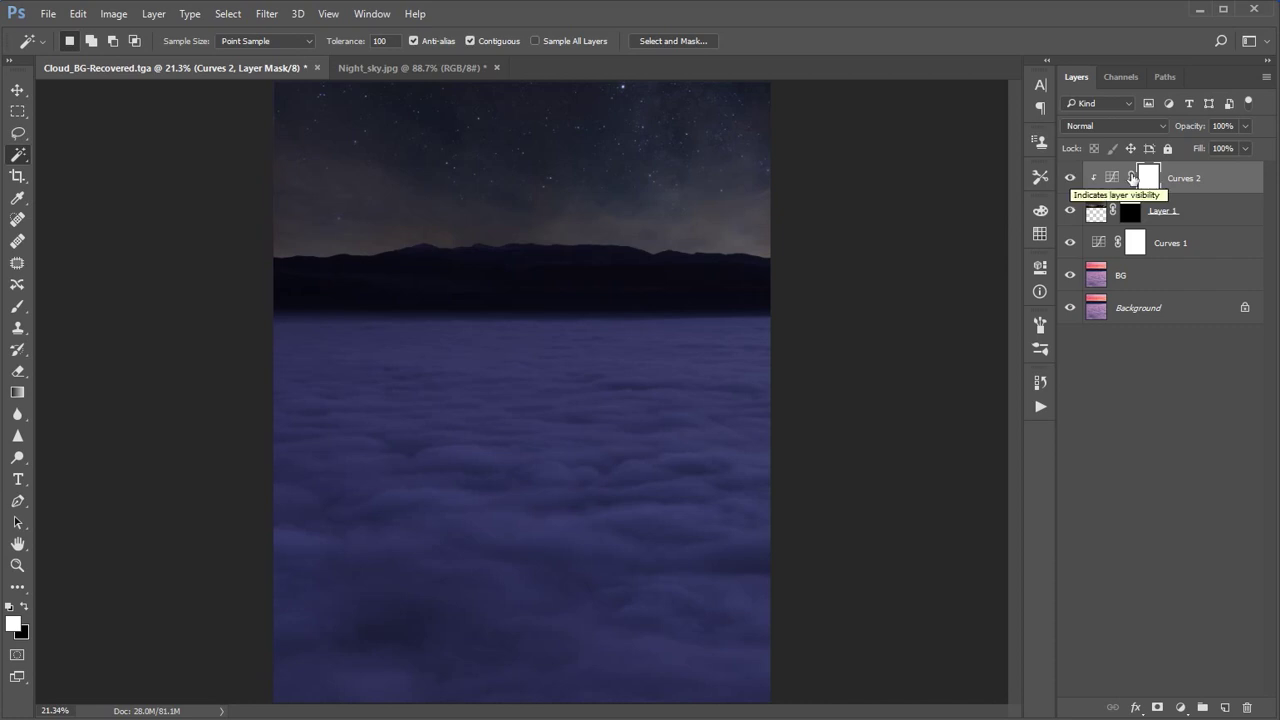
{"action": "left_click", "coordinate": [1112, 178]}
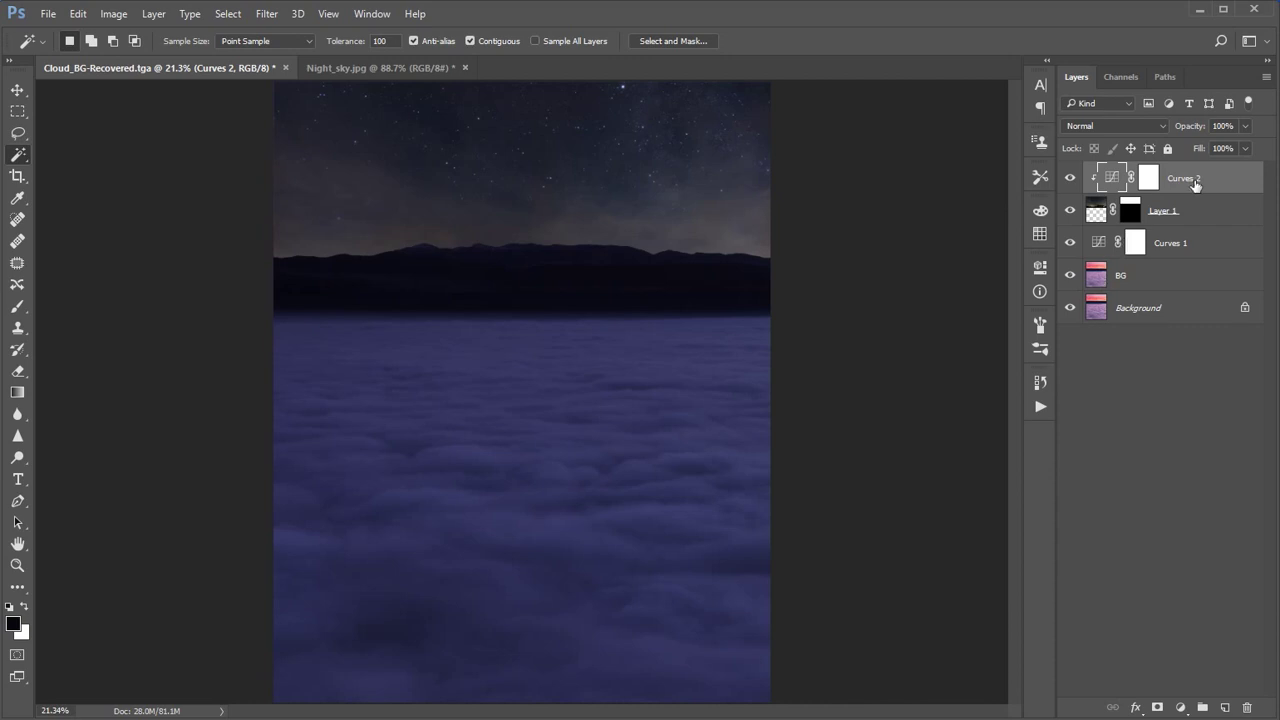
{"action": "left_click", "coordinate": [1183, 705]}
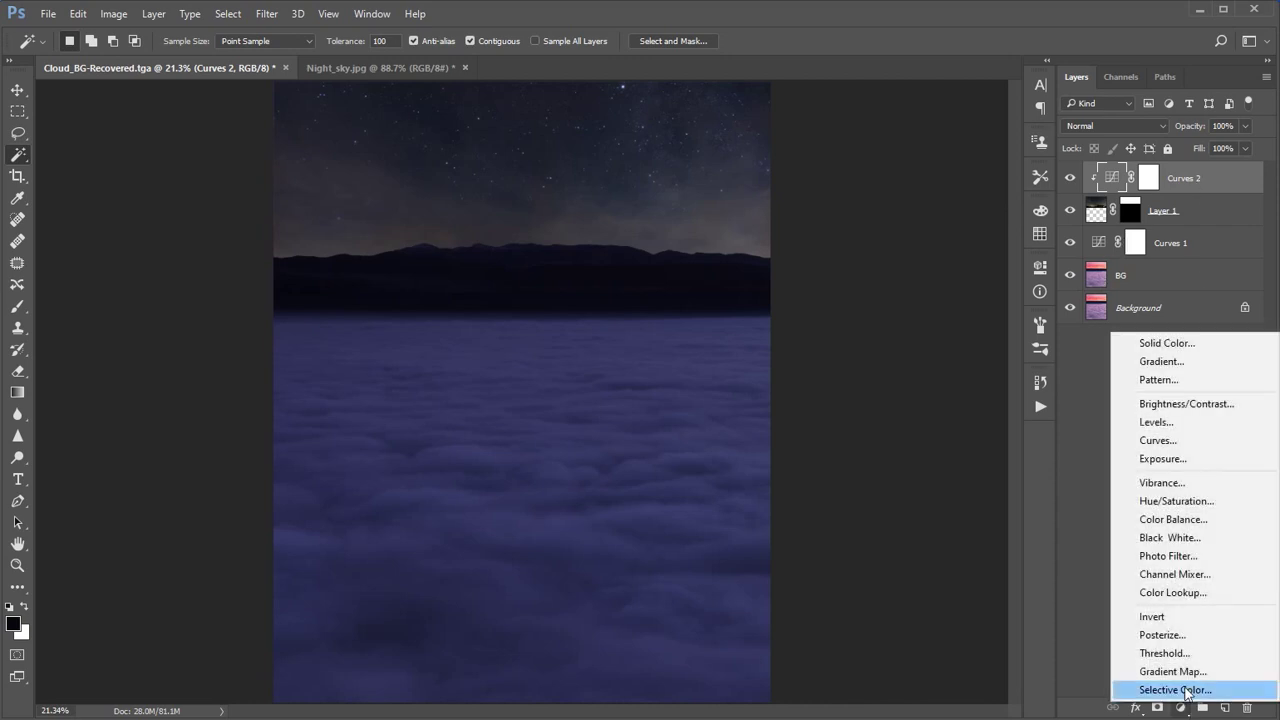
{"action": "left_click", "coordinate": [1188, 408]}
{"action": "left_click_drag", "start_coordinate": [868, 356], "coordinate": [785, 352]}
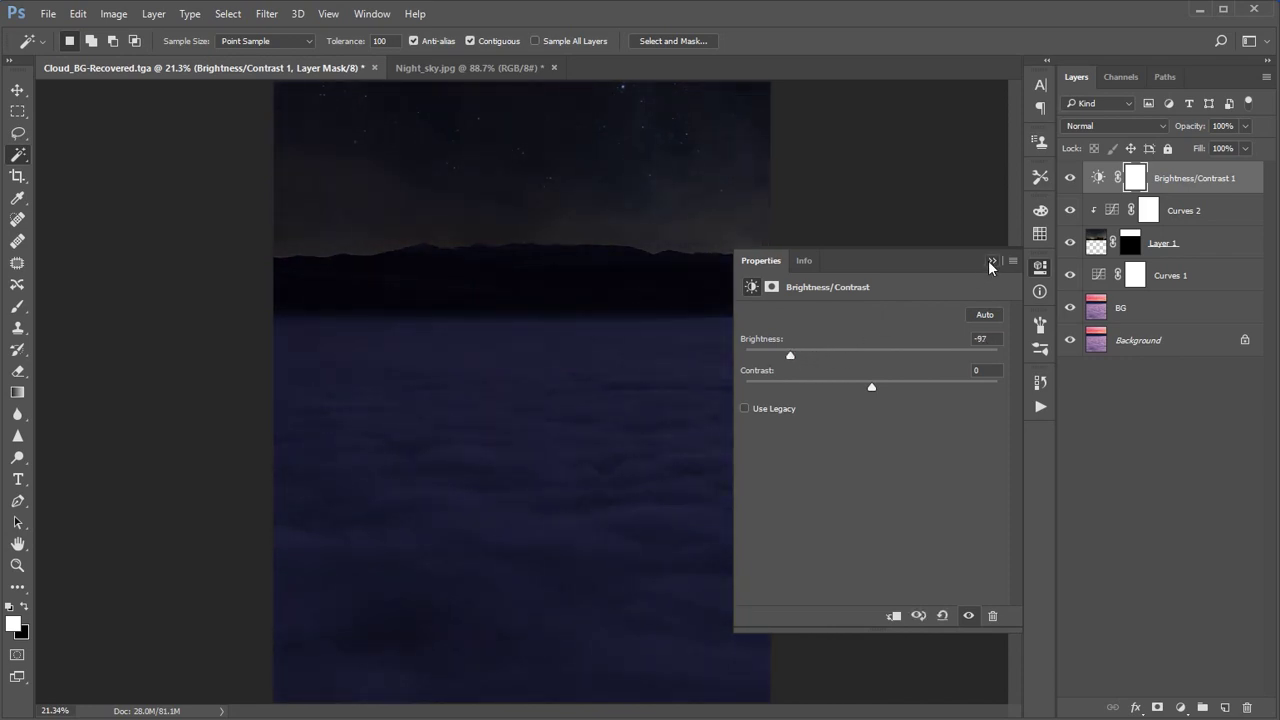
{"action": "left_click", "coordinate": [990, 260]}
Invert the Brightness/Contrast mask and paint white along the clouds below the mountains with a 50% opacity, 50% flow brush
{"action": "key", "text": "ctrl+i"}
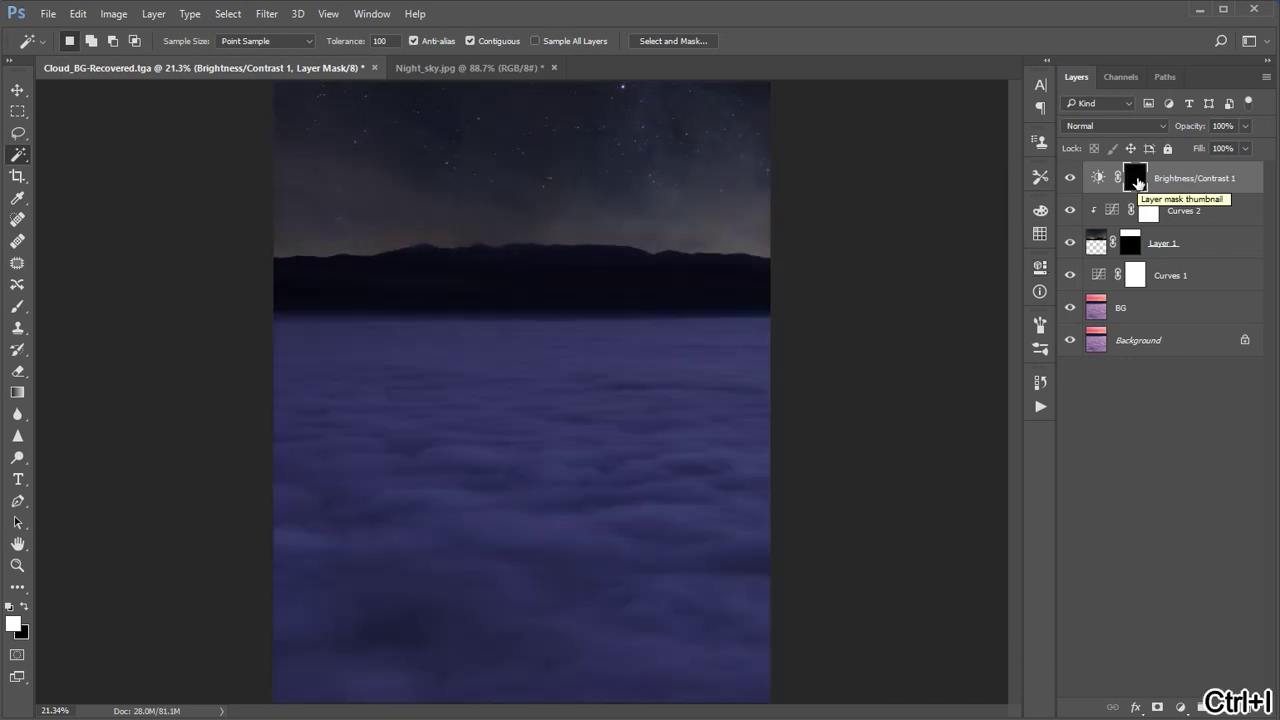
{"action": "left_click", "coordinate": [22, 314]}
{"action": "left_click_drag", "start_coordinate": [434, 349], "coordinate": [465, 357]}
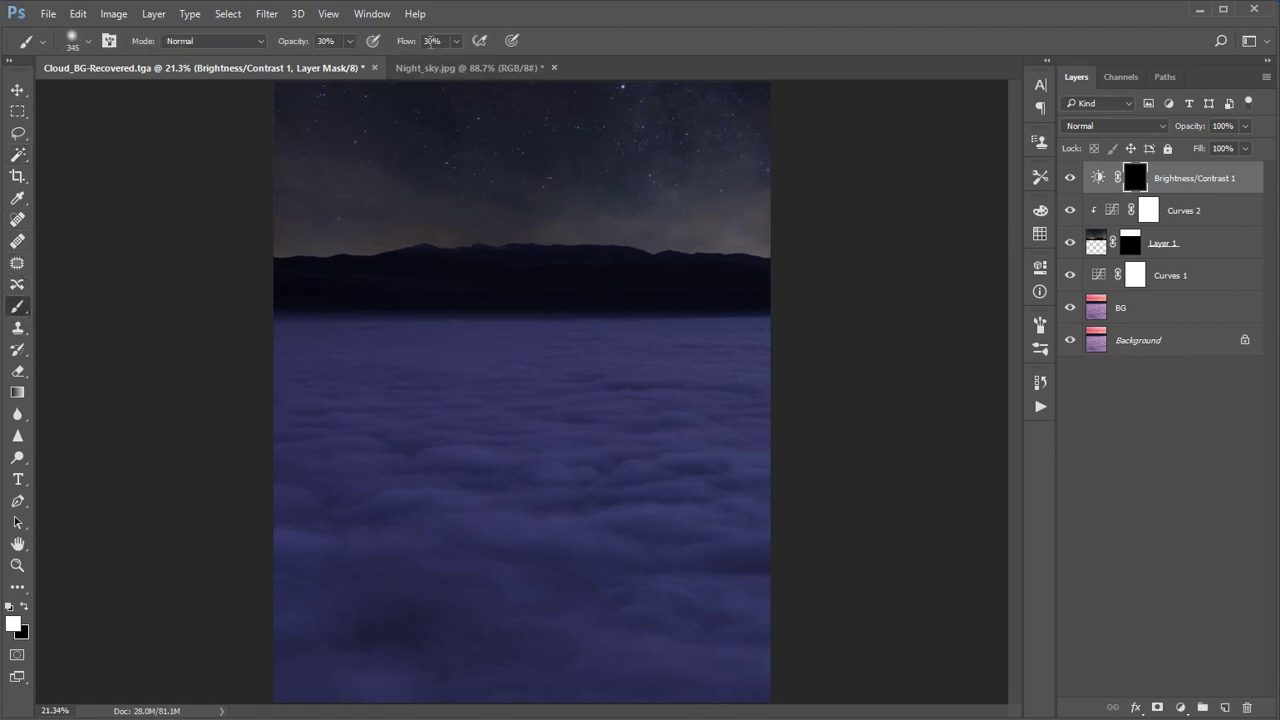
{"action": "type", "text": "5"}
{"action": "mouse_move", "coordinate": [410, 343]}
{"action": "left_mouse_down"}
{"action": "mouse_move", "coordinate": [422, 354]}
{"action": "mouse_move", "coordinate": [485, 338]}
{"action": "mouse_move", "coordinate": [750, 328]}
{"action": "mouse_move", "coordinate": [712, 345]}
{"action": "left_mouse_up"}
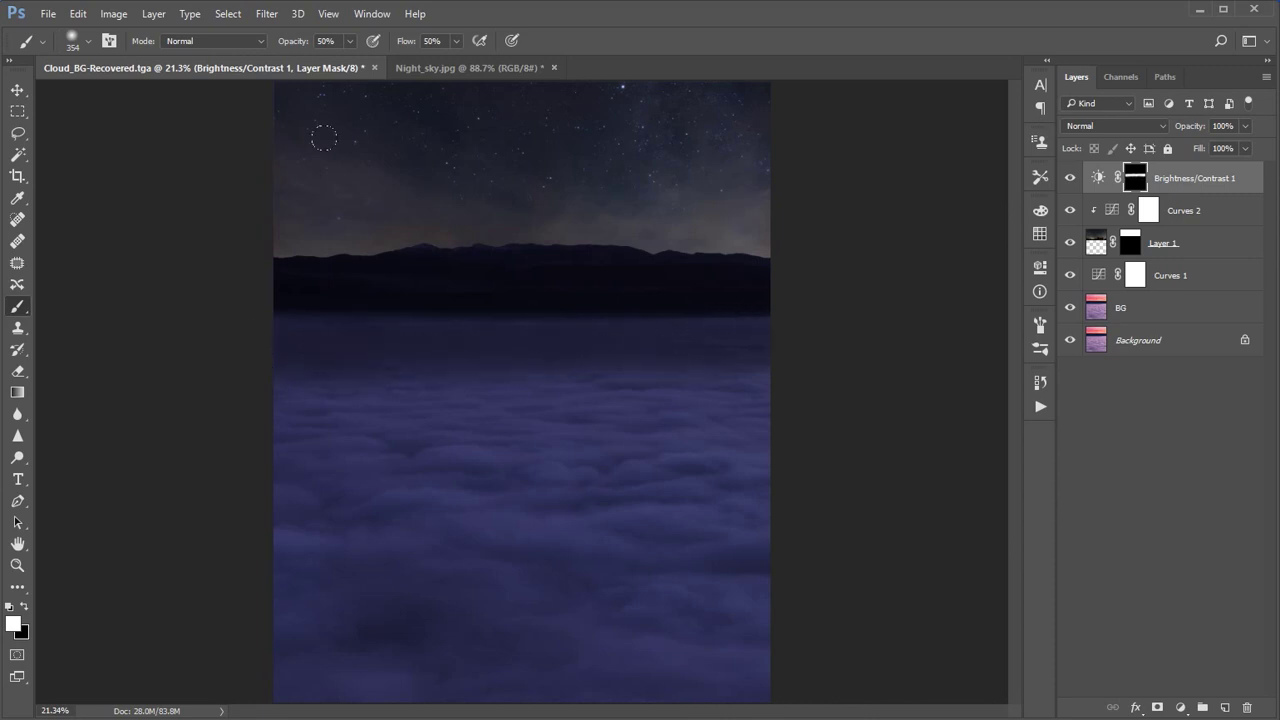
Soften the Brightness/Contrast 1 mask with a Gaussian Blur of 107.1 pixels radius
{"action": "left_click", "coordinate": [266, 14]}
{"action": "mouse_move", "coordinate": [290, 197]}
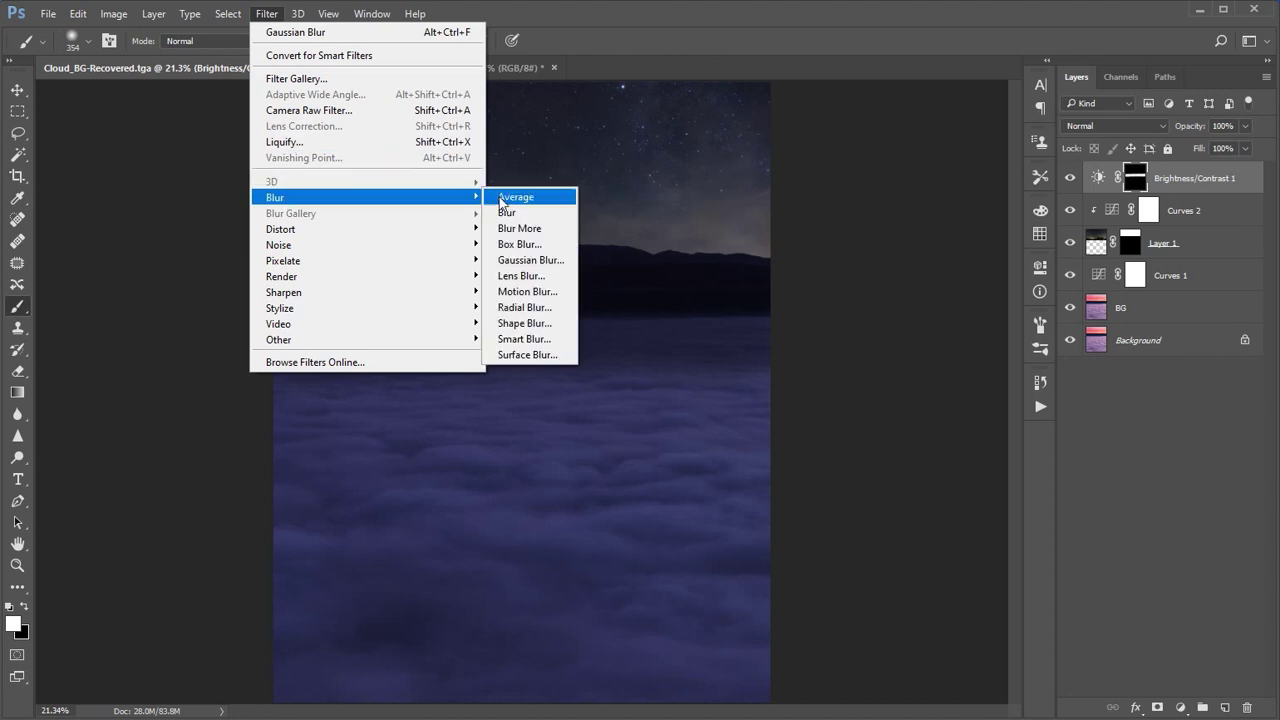
{"action": "left_click", "coordinate": [530, 260]}
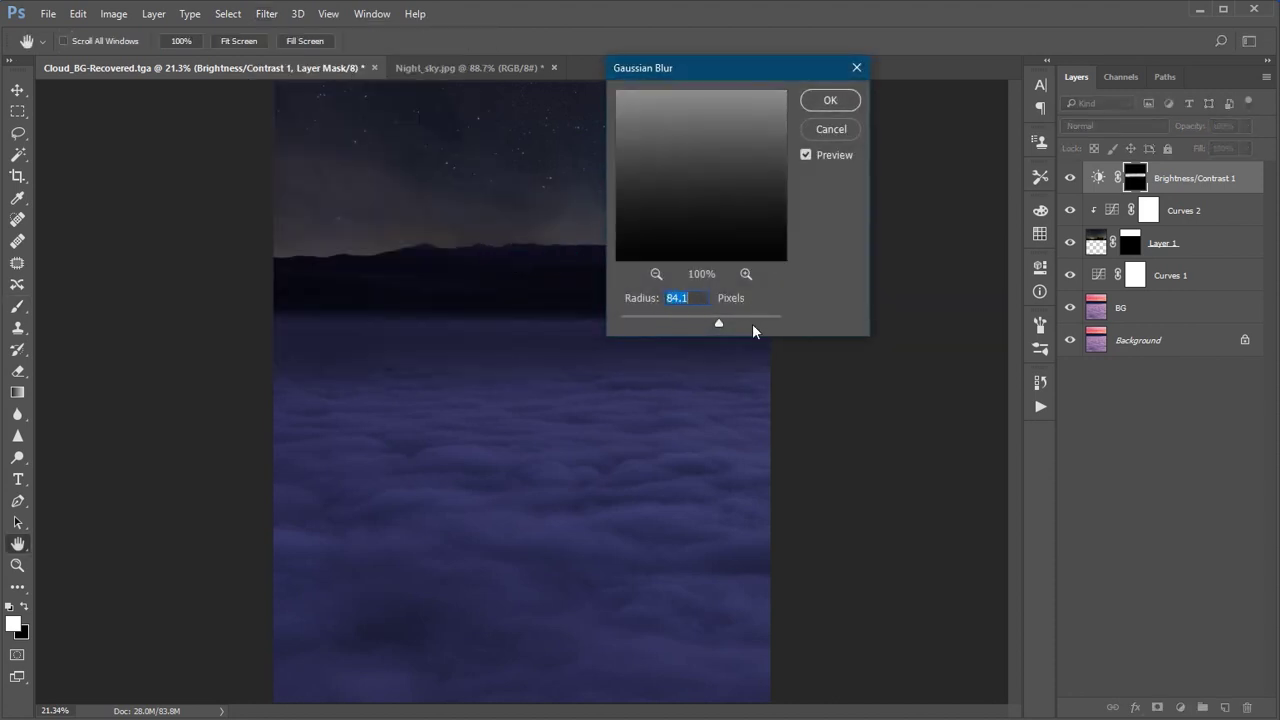
{"action": "left_click", "coordinate": [724, 320]}
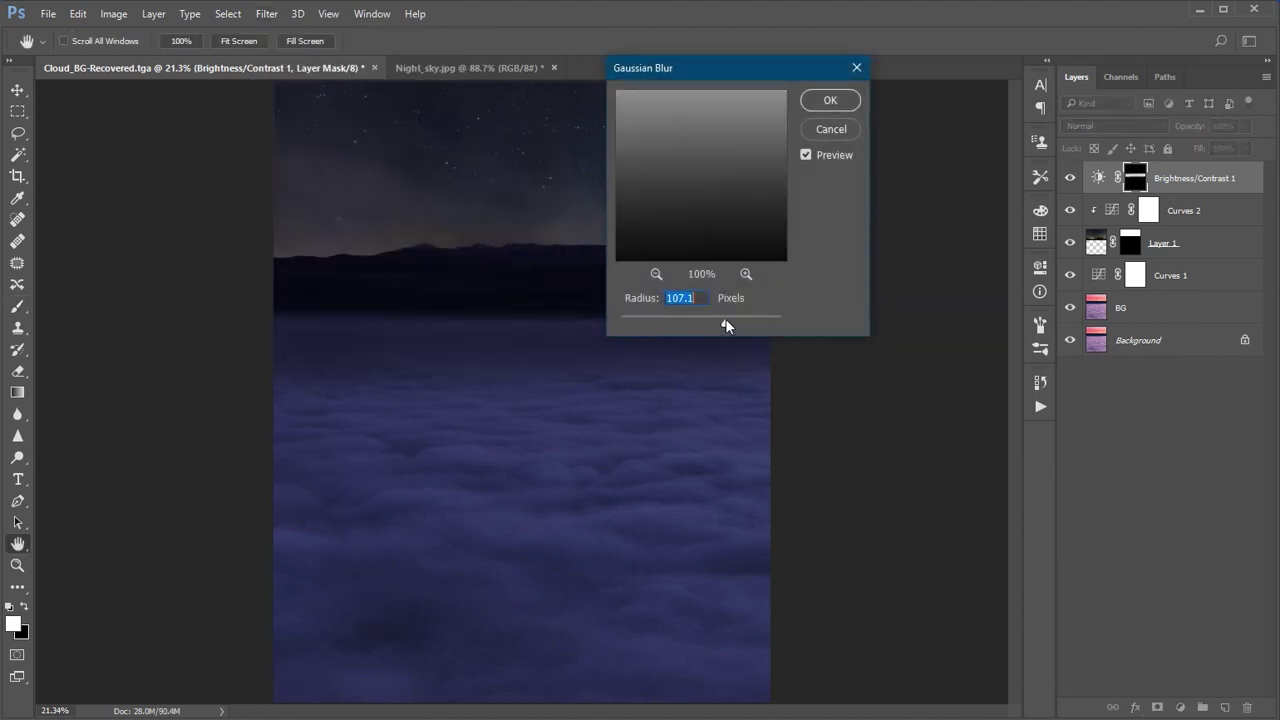
{"action": "left_click", "coordinate": [830, 100]}
Paint white on the Brightness/Contrast 1 mask with a smaller soft brush along the edge where the clouds meet the mountains
{"action": "key", "text": "b"}
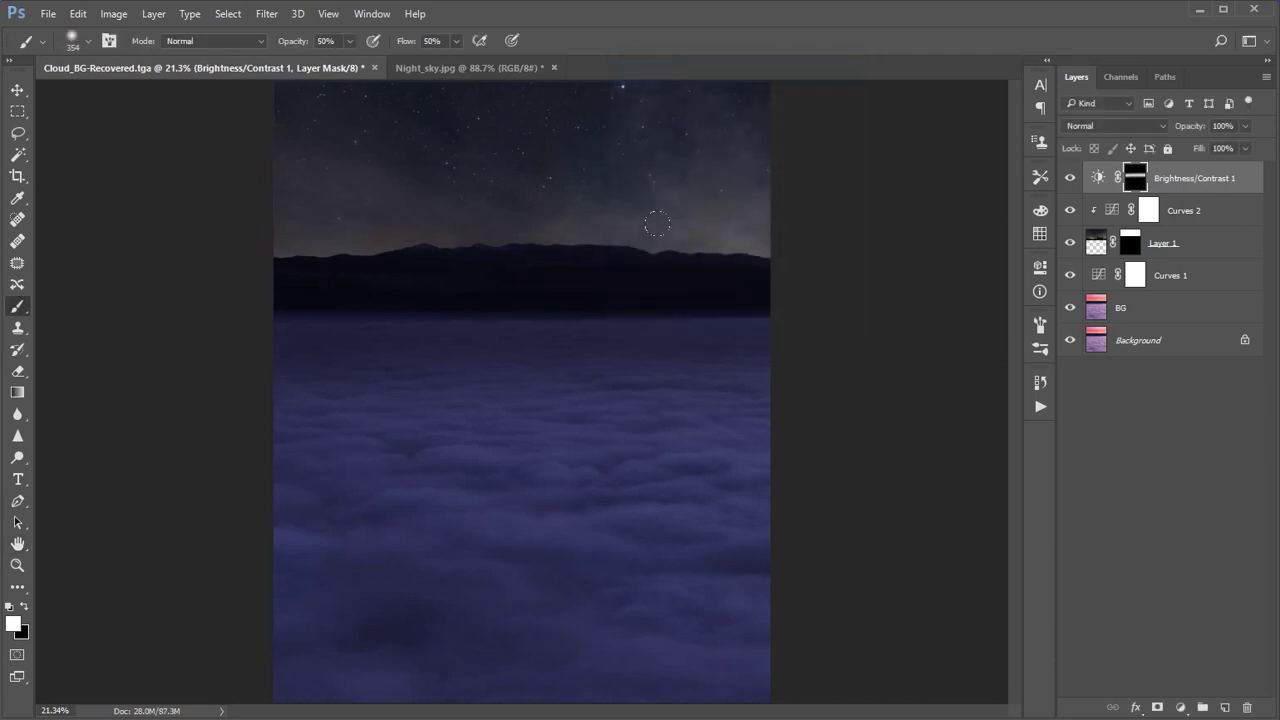
{"action": "left_click_drag", "start_coordinate": [470, 346], "coordinate": [453, 345]}
{"action": "scroll", "coordinate": [292, 337], "scroll_direction": "up", "scroll_amount": 7}
{"action": "left_click_drag", "start_coordinate": [296, 328], "coordinate": [281, 311]}
{"action": "left_click_drag", "start_coordinate": [503, 317], "coordinate": [492, 317]}
{"action": "mouse_move", "coordinate": [674, 320]}
{"action": "left_mouse_down"}
{"action": "mouse_move", "coordinate": [507, 328]}
{"action": "mouse_move", "coordinate": [528, 337]}
{"action": "mouse_move", "coordinate": [332, 360]}
{"action": "left_mouse_up"}
{"action": "left_click_drag", "start_coordinate": [866, 335], "coordinate": [713, 359]}
{"action": "scroll", "coordinate": [480, 362], "scroll_direction": "down", "scroll_amount": 4}
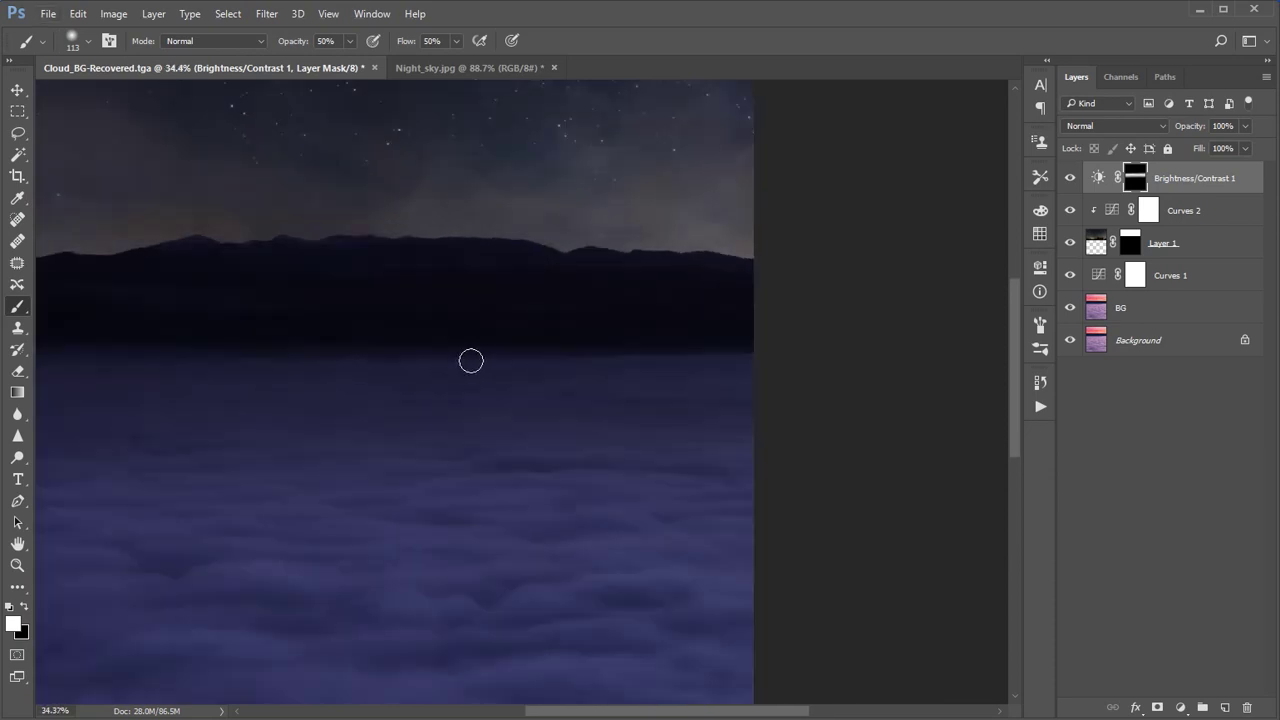
{"action": "scroll", "coordinate": [500, 360], "scroll_direction": "up", "scroll_amount": 1}
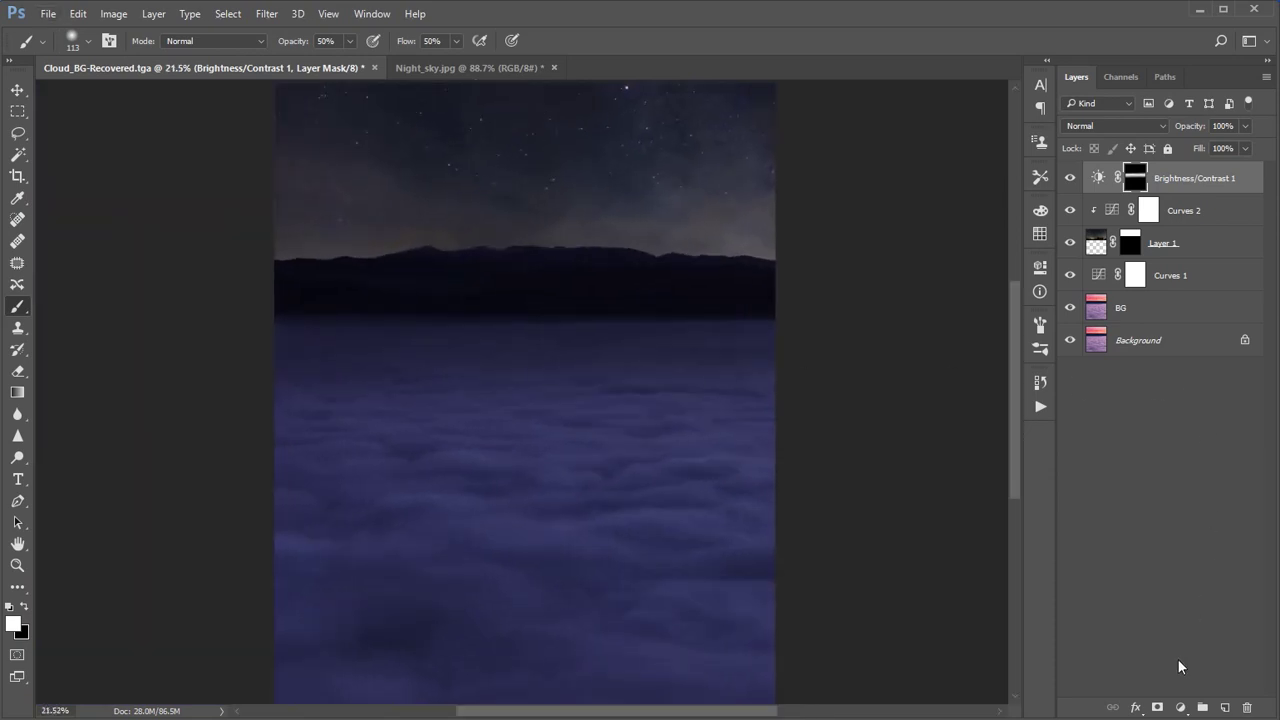
Add a second Brightness/Contrast adjustment layer on top with brightness -71 and invert its mask to black
{"action": "left_click", "coordinate": [1180, 707]}
{"action": "left_click", "coordinate": [1120, 410]}
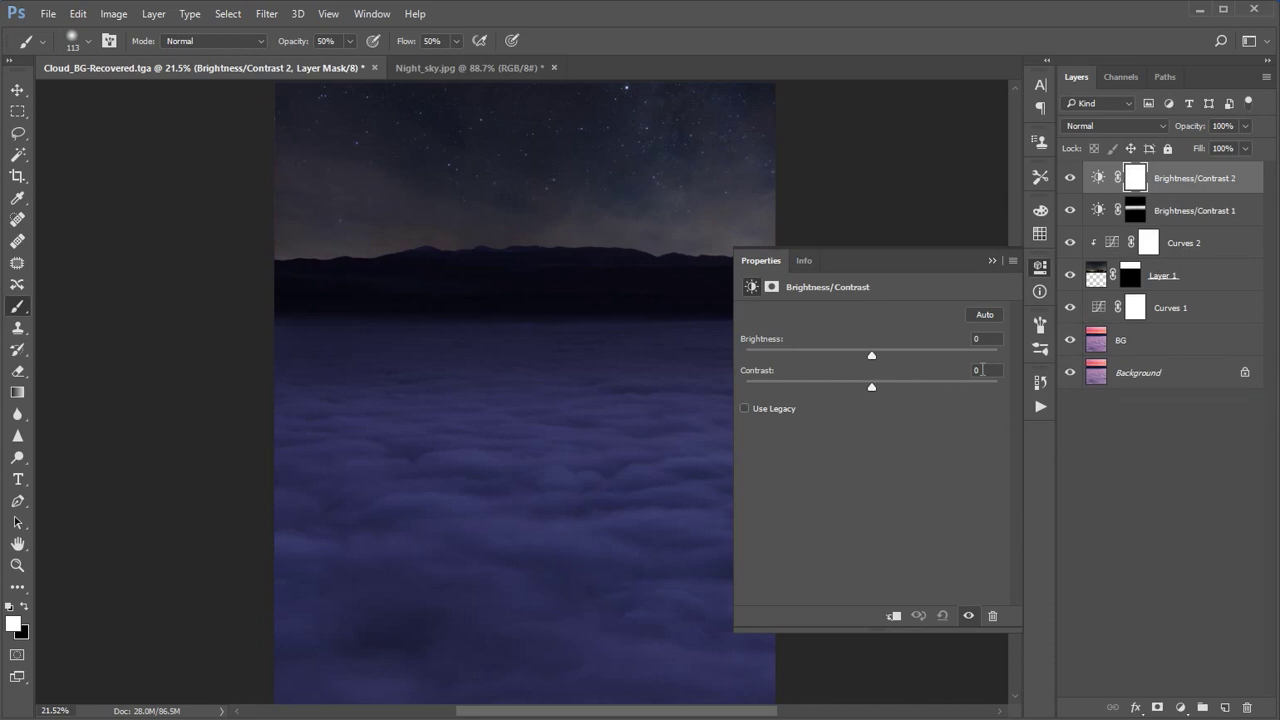
{"action": "left_click_drag", "start_coordinate": [866, 352], "coordinate": [812, 356]}
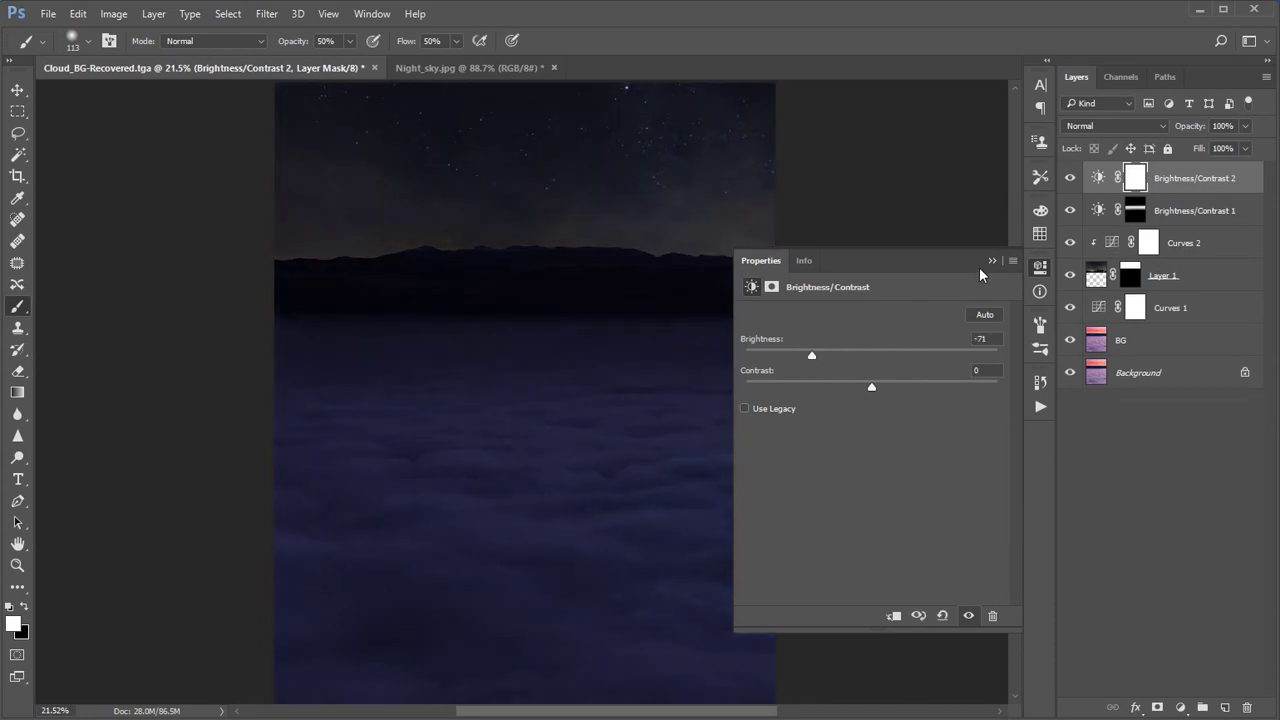
{"action": "left_click", "coordinate": [992, 260]}
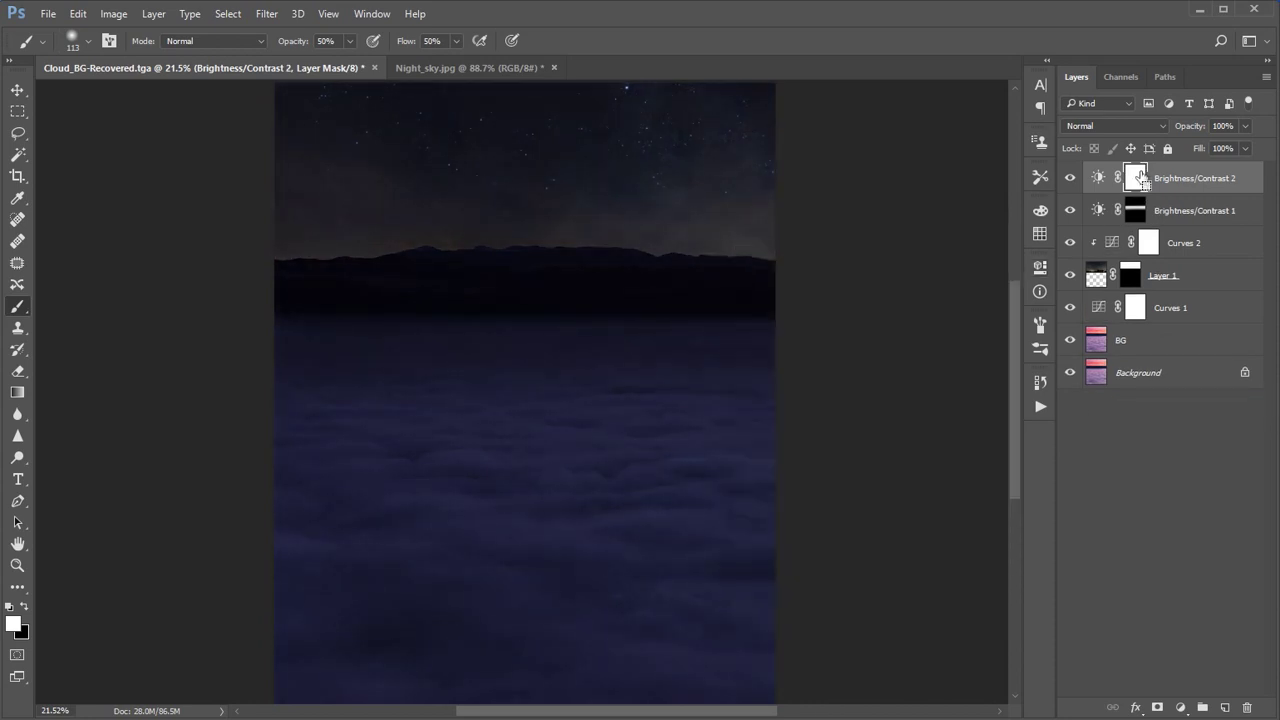
{"action": "key", "text": "ctrl+i"}
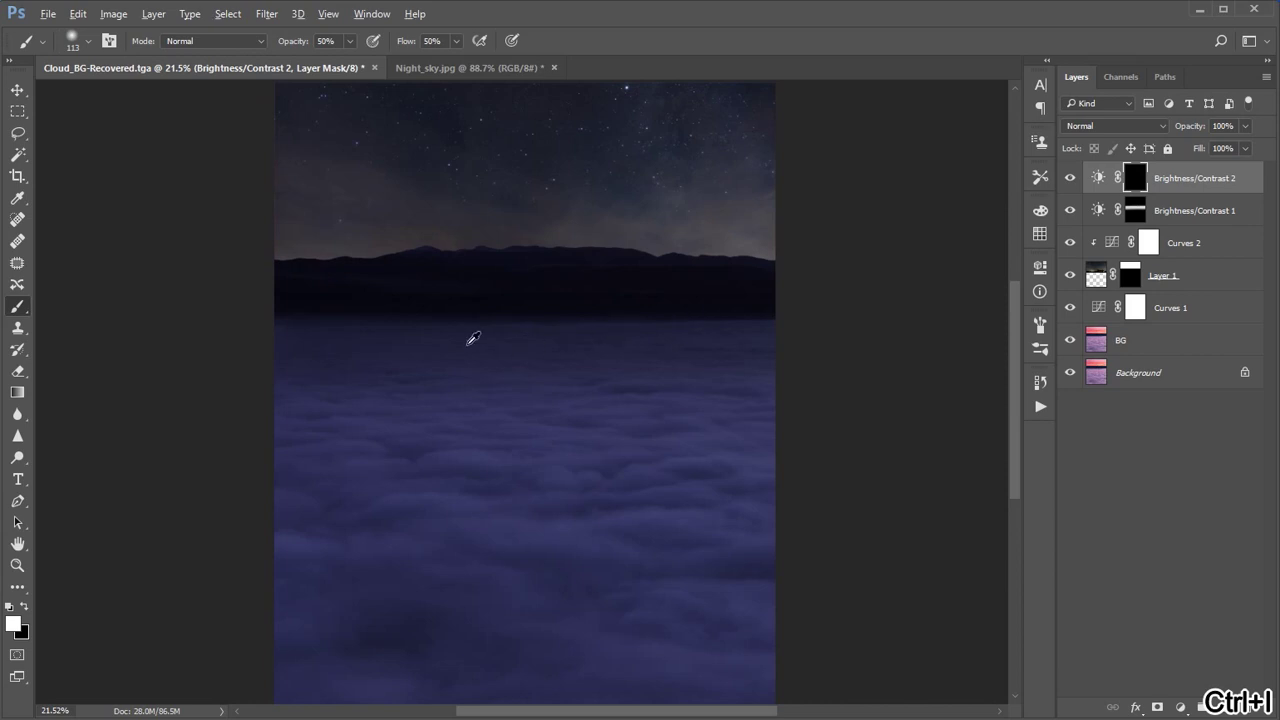
Paint white on the Brightness/Contrast 2 mask over the clouds just below the mountains, using a soft brush at 20% flow
{"action": "scroll", "coordinate": [349, 334], "scroll_direction": "up", "scroll_amount": 3}
{"action": "left_click", "coordinate": [434, 41]}
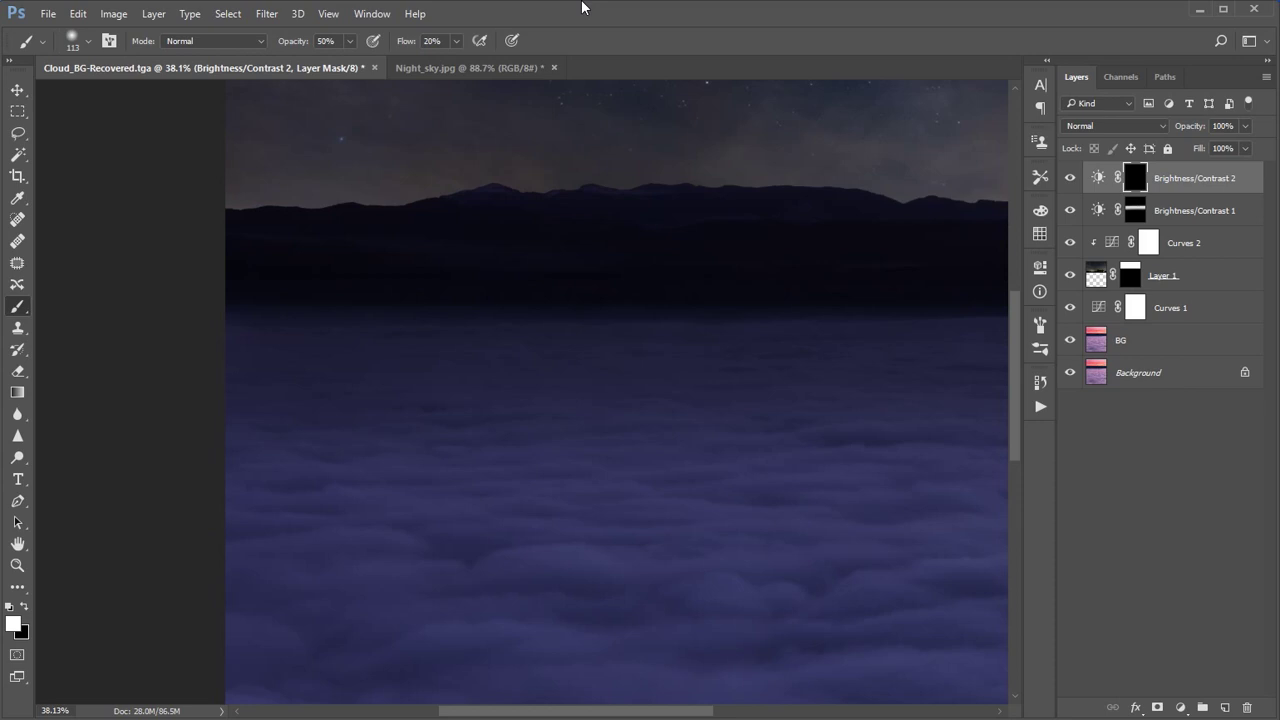
{"action": "scroll", "coordinate": [286, 354], "scroll_direction": "up", "scroll_amount": 3}
{"action": "left_click_drag", "start_coordinate": [279, 360], "coordinate": [295, 371]}
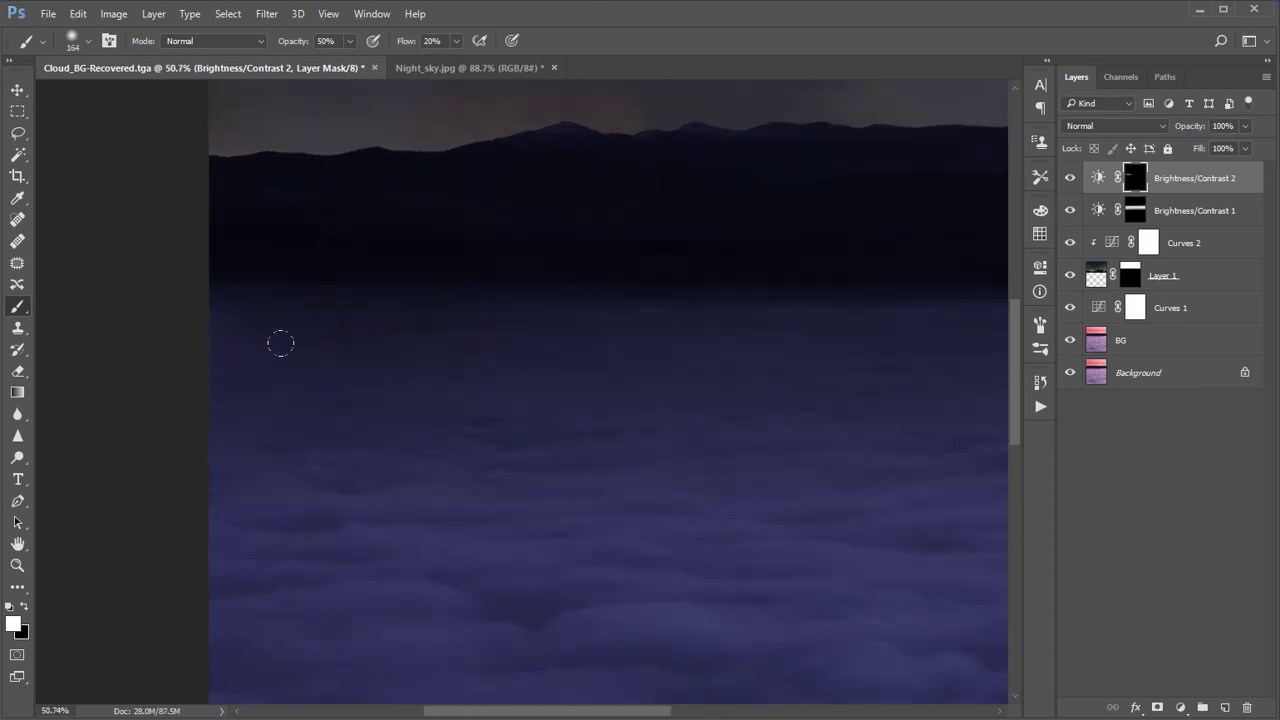
{"action": "scroll", "coordinate": [218, 318], "scroll_direction": "right", "scroll_amount": 6}
{"action": "scroll", "coordinate": [574, 314], "scroll_direction": "up", "scroll_amount": 3}
{"action": "key", "text": "bracketright"}
{"action": "scroll", "coordinate": [663, 391], "scroll_direction": "down", "scroll_amount": 3}
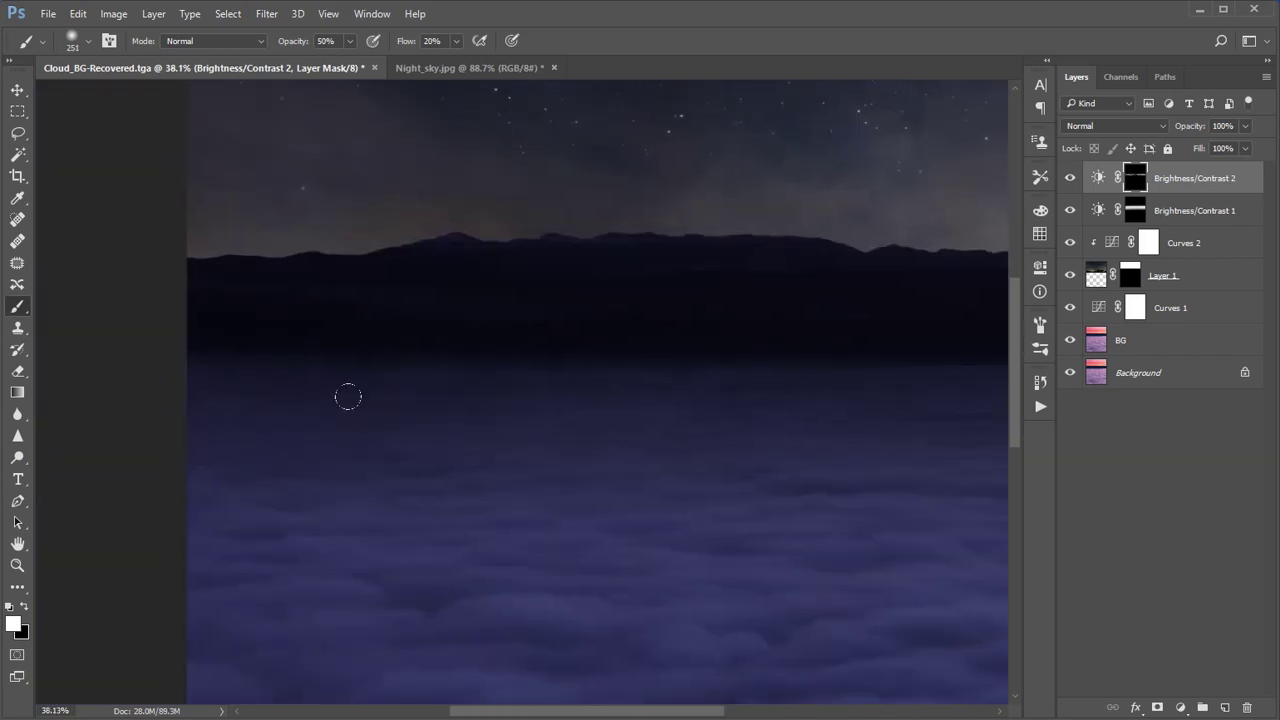
{"action": "scroll", "coordinate": [858, 436], "scroll_direction": "up", "scroll_amount": 1}
{"action": "scroll", "coordinate": [571, 374], "scroll_direction": "up", "scroll_amount": 3}
{"action": "left_click_drag", "start_coordinate": [551, 443], "coordinate": [529, 443]}
{"action": "scroll", "coordinate": [327, 407], "scroll_direction": "down", "scroll_amount": 2}
Lower the brush flow to 10% and refine the darkening along the cloud and mountain boundary with a smaller brush
{"action": "type", "text": "x"}
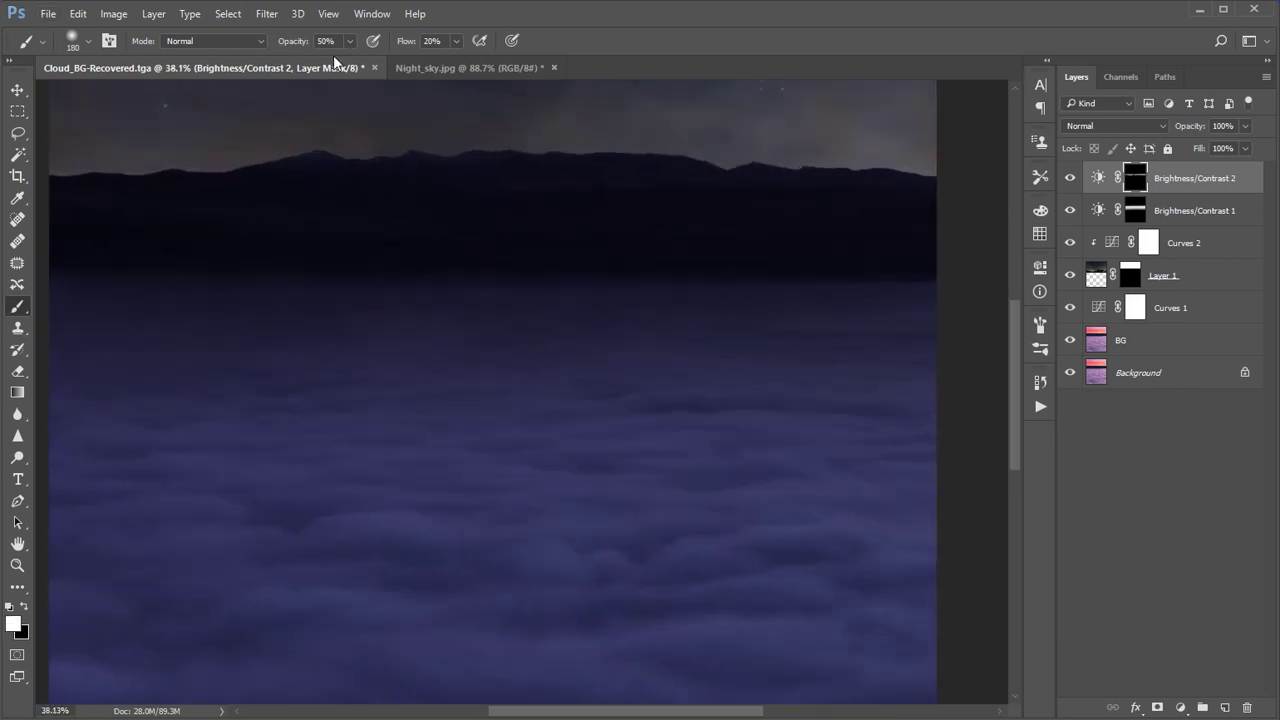
{"action": "type", "text": "10"}
{"action": "key", "text": "Return"}
{"action": "scroll", "coordinate": [434, 343], "scroll_direction": "up", "scroll_amount": 2}
{"action": "scroll", "coordinate": [517, 320], "scroll_direction": "down", "scroll_amount": 3}
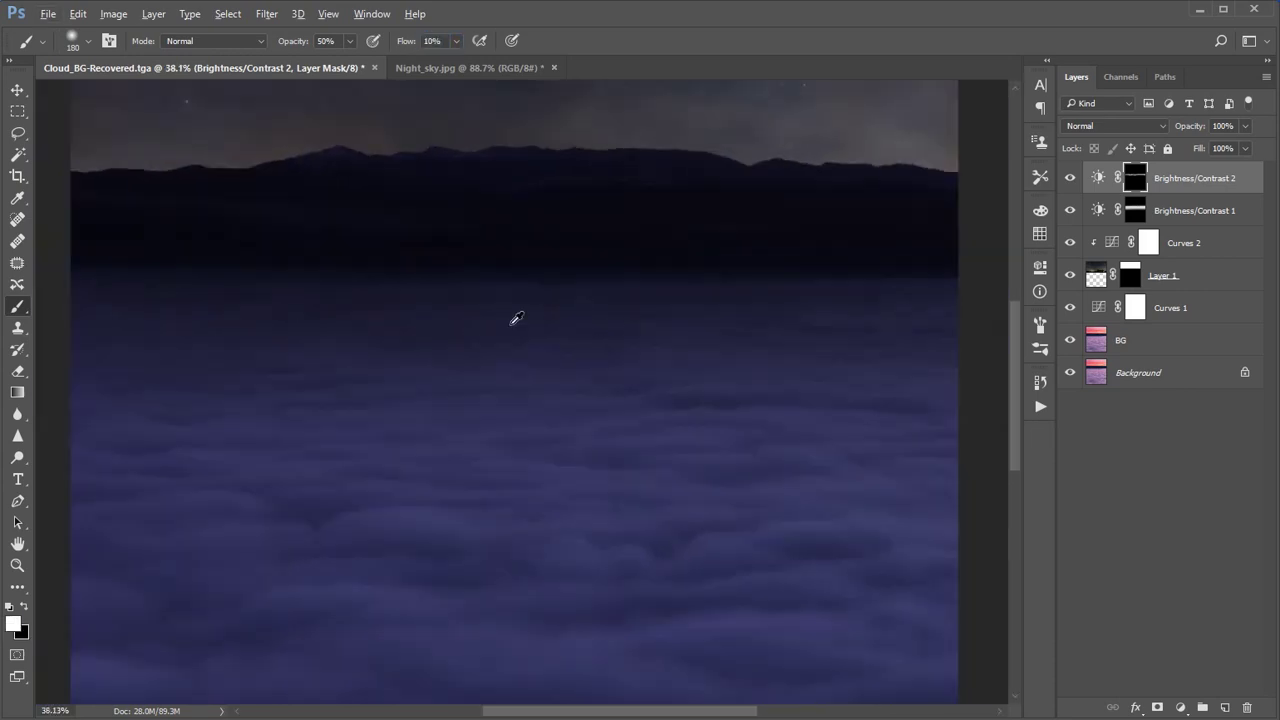
{"action": "scroll", "coordinate": [751, 291], "scroll_direction": "up", "scroll_amount": 2}
{"action": "scroll", "coordinate": [891, 320], "scroll_direction": "down", "scroll_amount": 3}
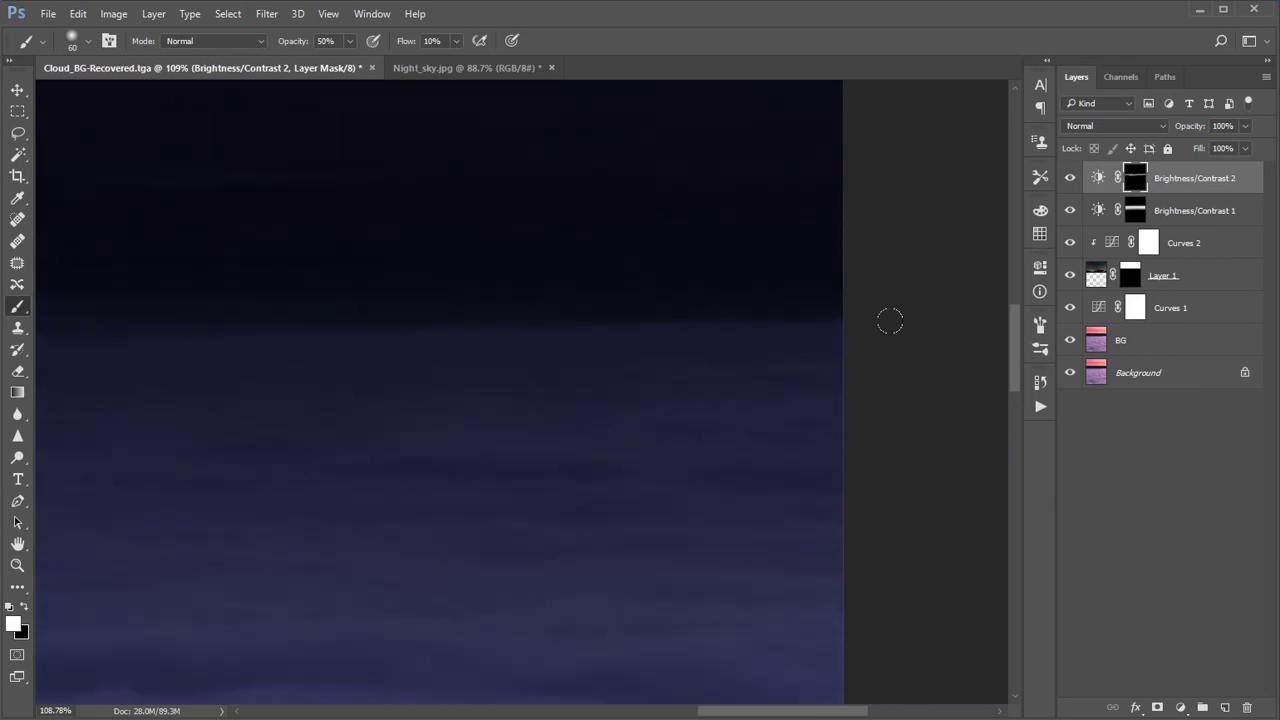
{"action": "scroll", "coordinate": [712, 378], "scroll_direction": "down", "scroll_amount": 2}
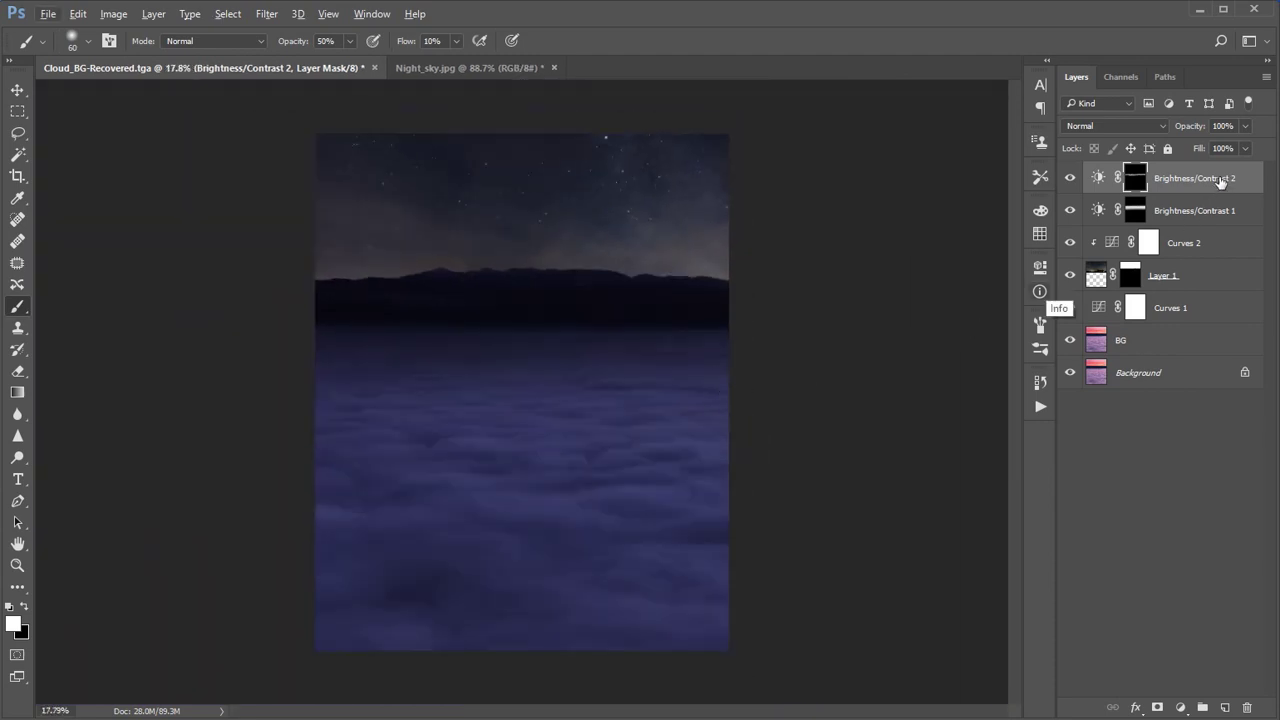
Group the two Brightness/Contrast layers and toggle the group's visibility to compare the horizon with and without darkening
{"action": "left_click", "coordinate": [1221, 211]}
{"action": "left_click", "coordinate": [1217, 179], "text": "shift"}
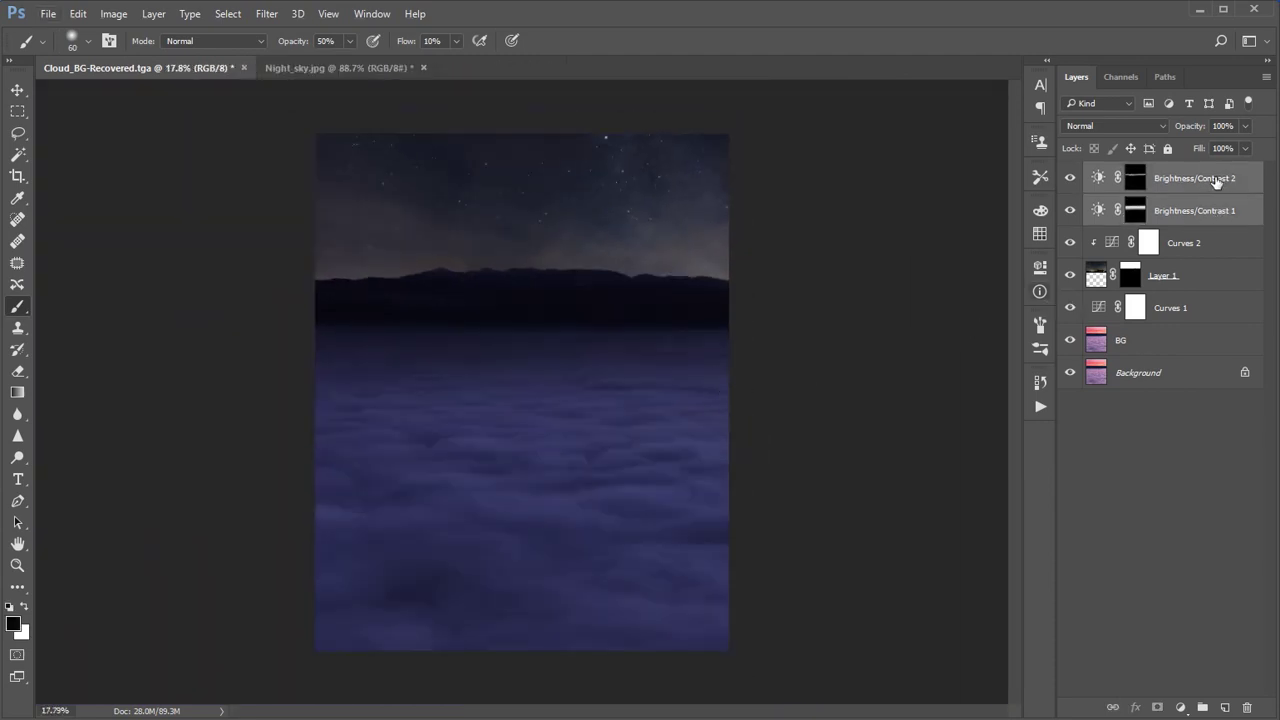
{"action": "key", "text": "ctrl+g"}
{"action": "left_click", "coordinate": [1071, 172]}
{"action": "left_click", "coordinate": [1071, 172]}
{"action": "left_click", "coordinate": [1071, 172]}
{"action": "left_click", "coordinate": [1071, 172]}
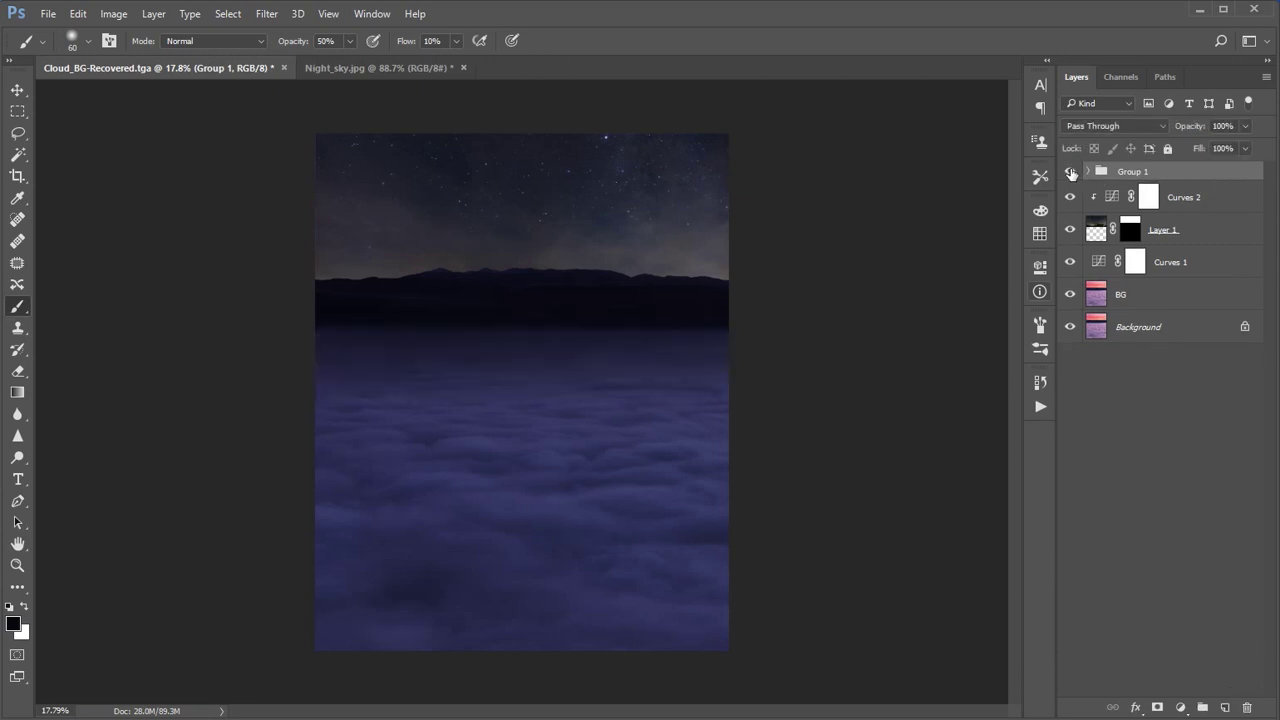
Fine-tune the Curves 2 curve for the night sky and compare the sky with the layer hidden and shown
{"action": "left_click", "coordinate": [1172, 208]}
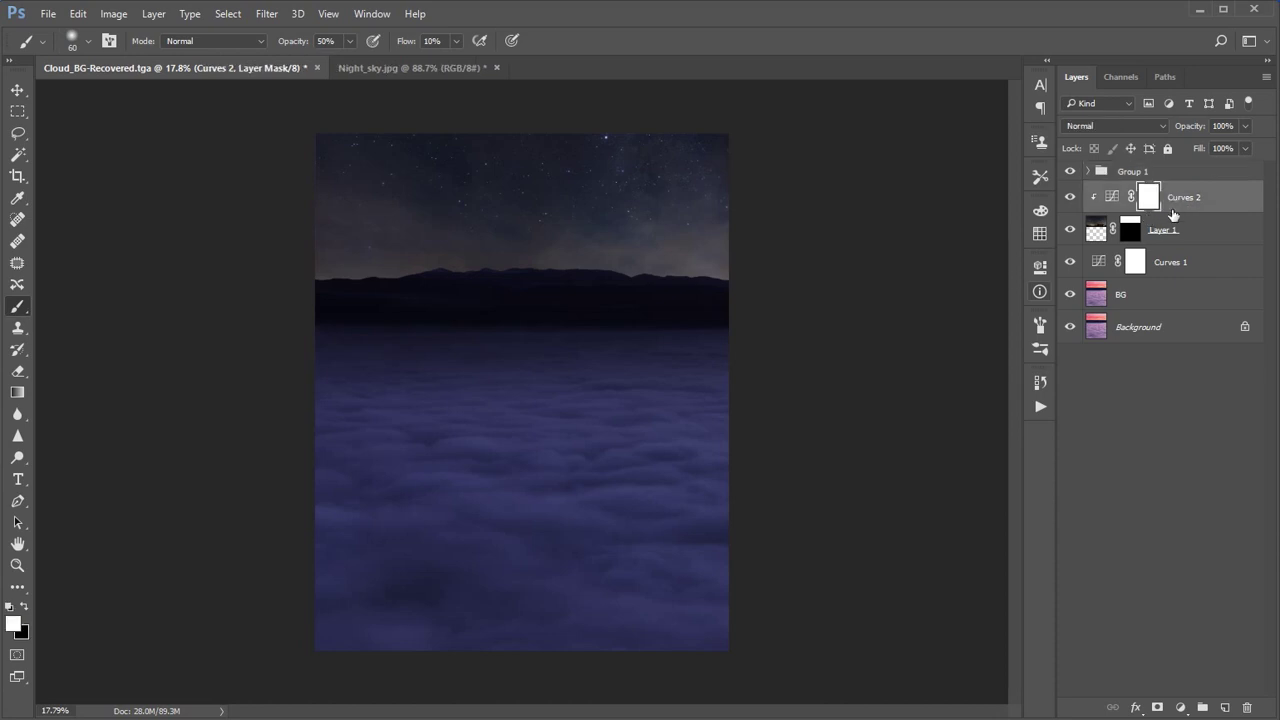
{"action": "double_click", "coordinate": [1112, 198]}
{"action": "left_click_drag", "start_coordinate": [851, 492], "coordinate": [855, 496]}
{"action": "left_click_drag", "start_coordinate": [926, 423], "coordinate": [924, 418]}
{"action": "left_click", "coordinate": [1040, 266]}
{"action": "left_click", "coordinate": [1071, 197]}
{"action": "left_click", "coordinate": [1071, 197]}
Group all layers above Background into a group named BG_night and toggle it to compare with the original image
{"action": "left_click", "coordinate": [1188, 171]}
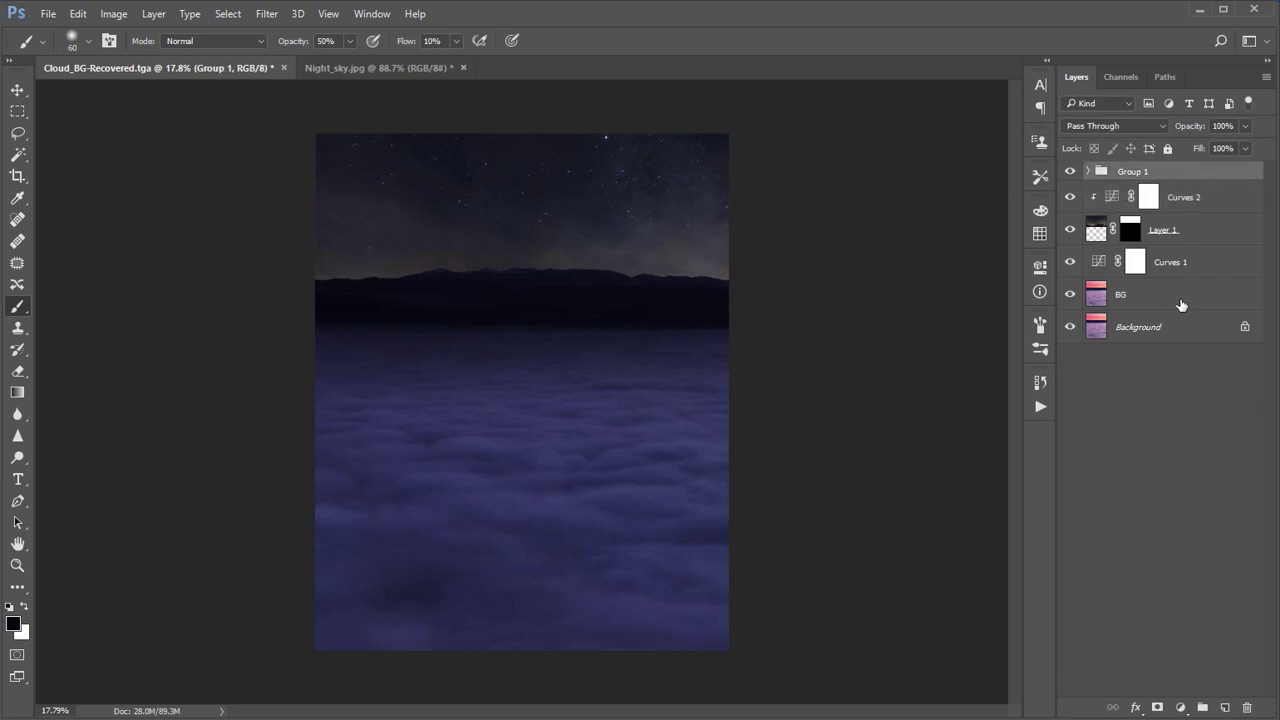
{"action": "left_click", "coordinate": [1178, 294], "text": "shift"}
{"action": "key", "text": "ctrl+g"}
{"action": "double_click", "coordinate": [1134, 172]}
{"action": "type", "text": "BG"}
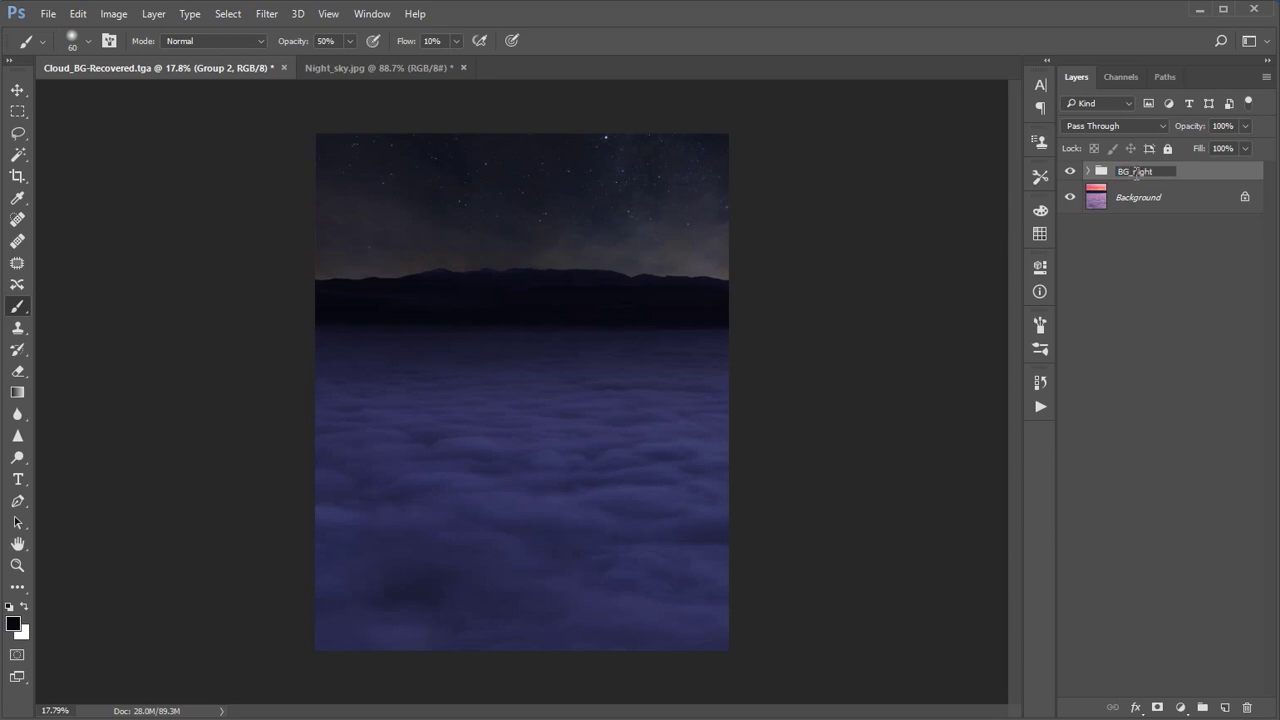
{"action": "type", "text": "_night"}
{"action": "left_click", "coordinate": [1163, 240]}
{"action": "left_click", "coordinate": [1070, 172]}
{"action": "left_click", "coordinate": [1070, 172]}
{"action": "left_click", "coordinate": [1070, 172]}
{"action": "left_click", "coordinate": [1070, 172]}
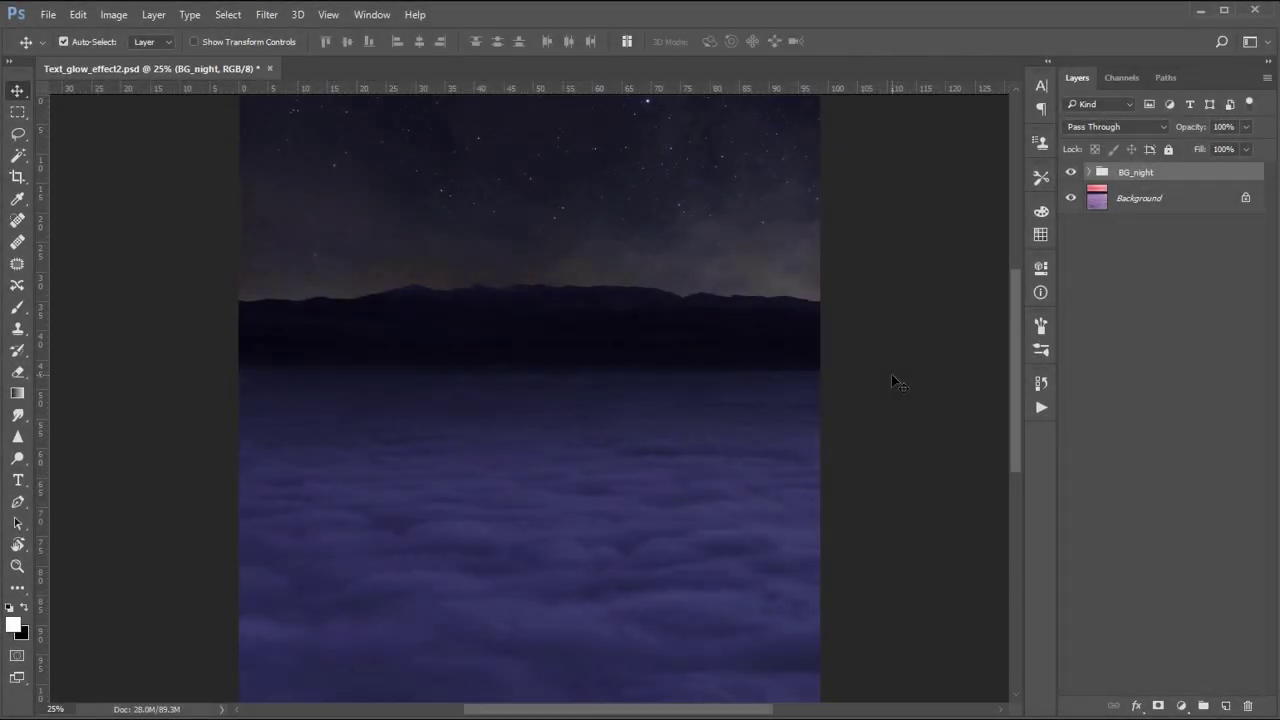
Add the white text "Stay Creative" in the Cosmic Love font at 300 pt over the clouds below the mountains
{"action": "key", "text": "t"}
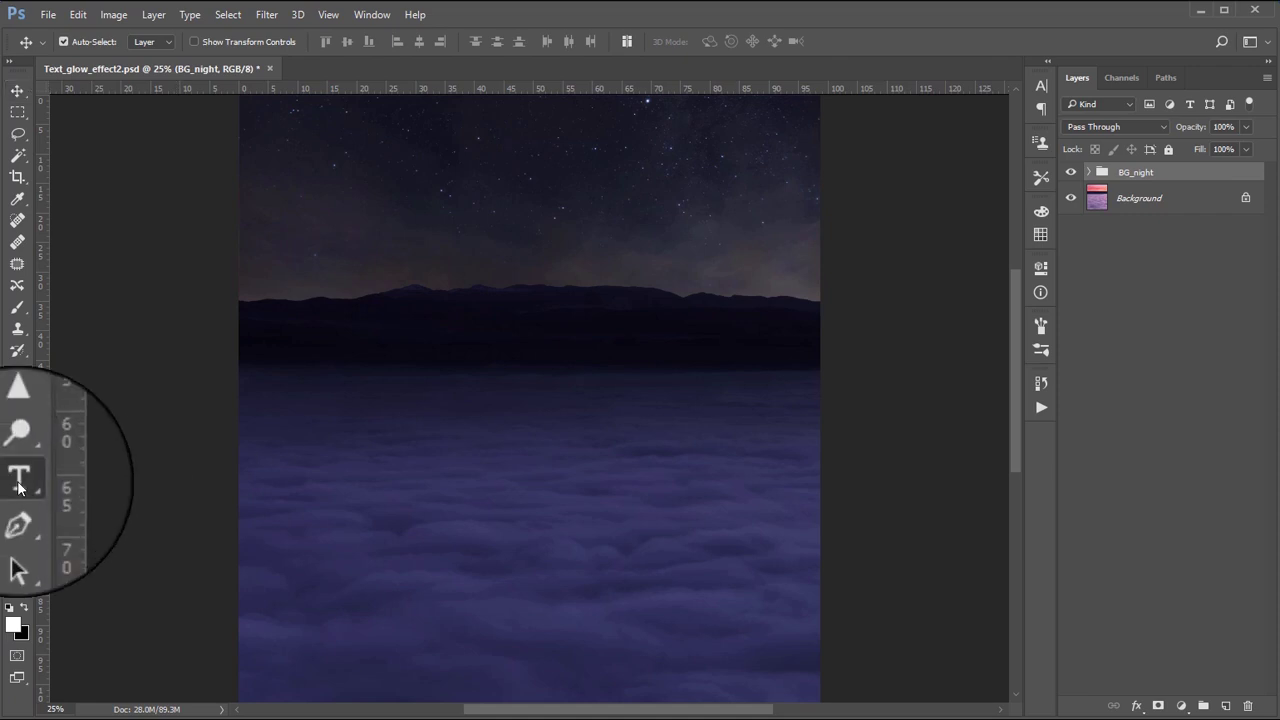
{"action": "left_click", "coordinate": [343, 403]}
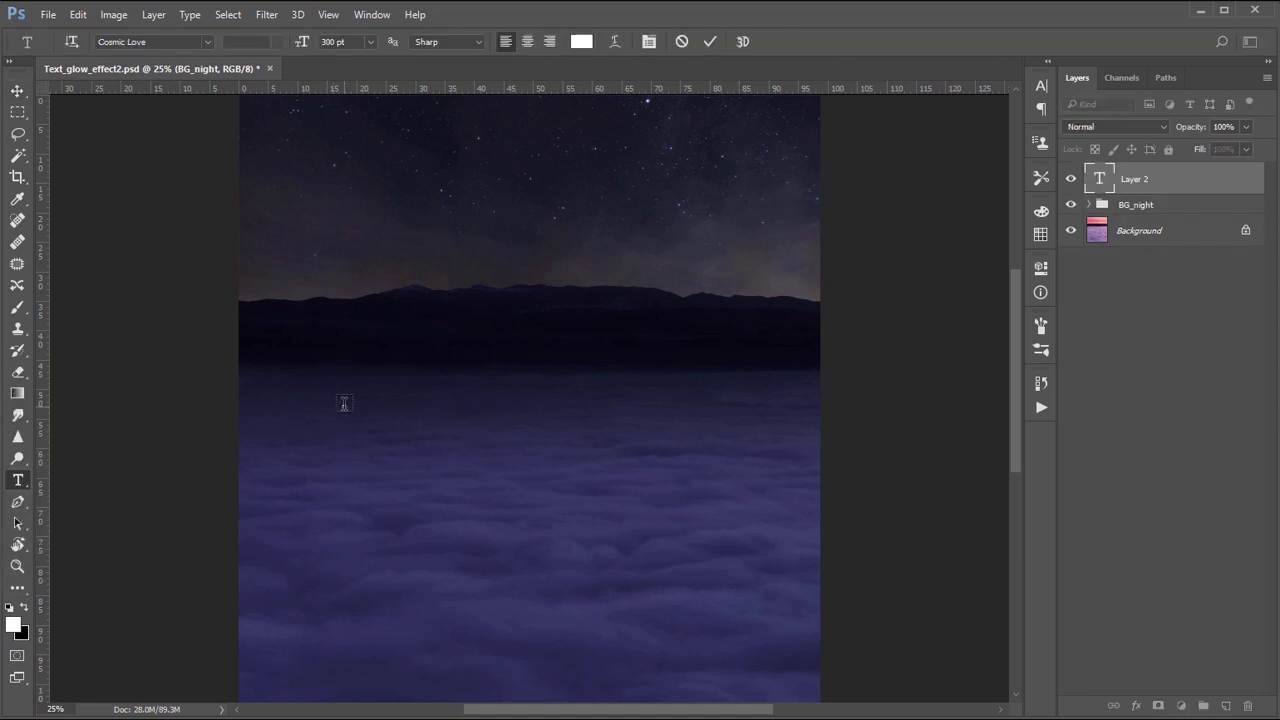
{"action": "type", "text": "Stay"}
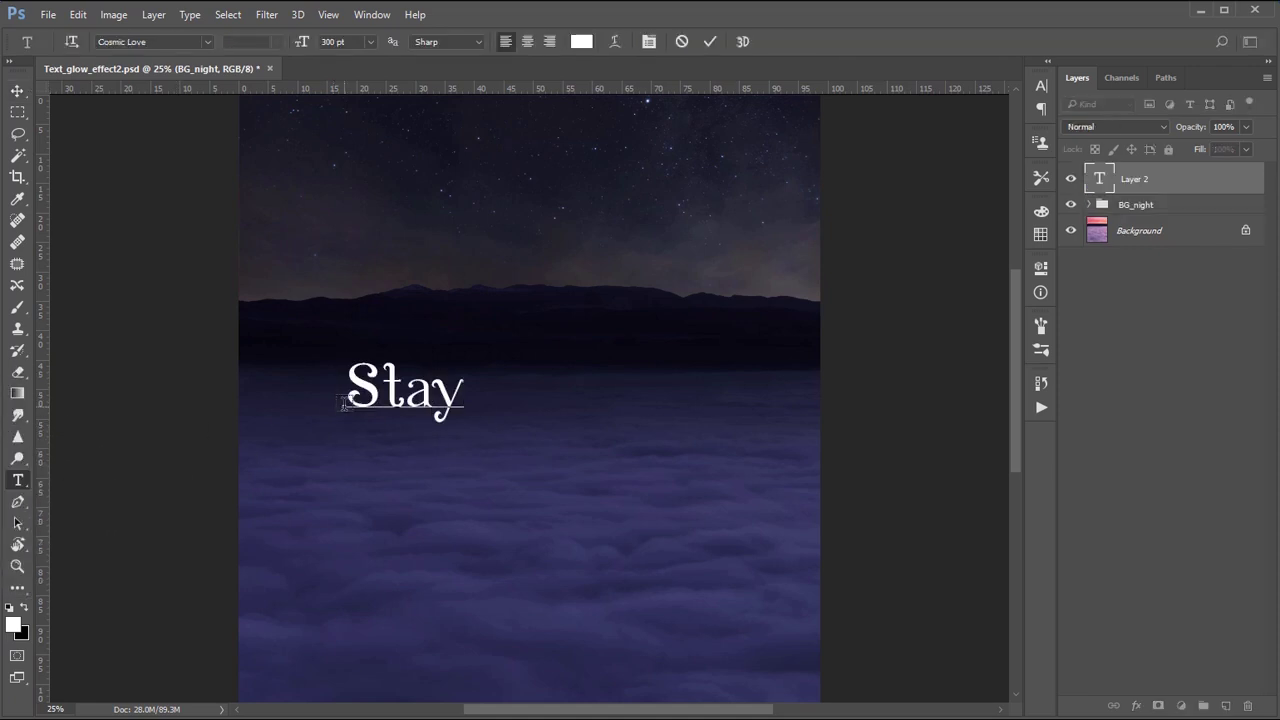
{"action": "type", "text": " Creative"}
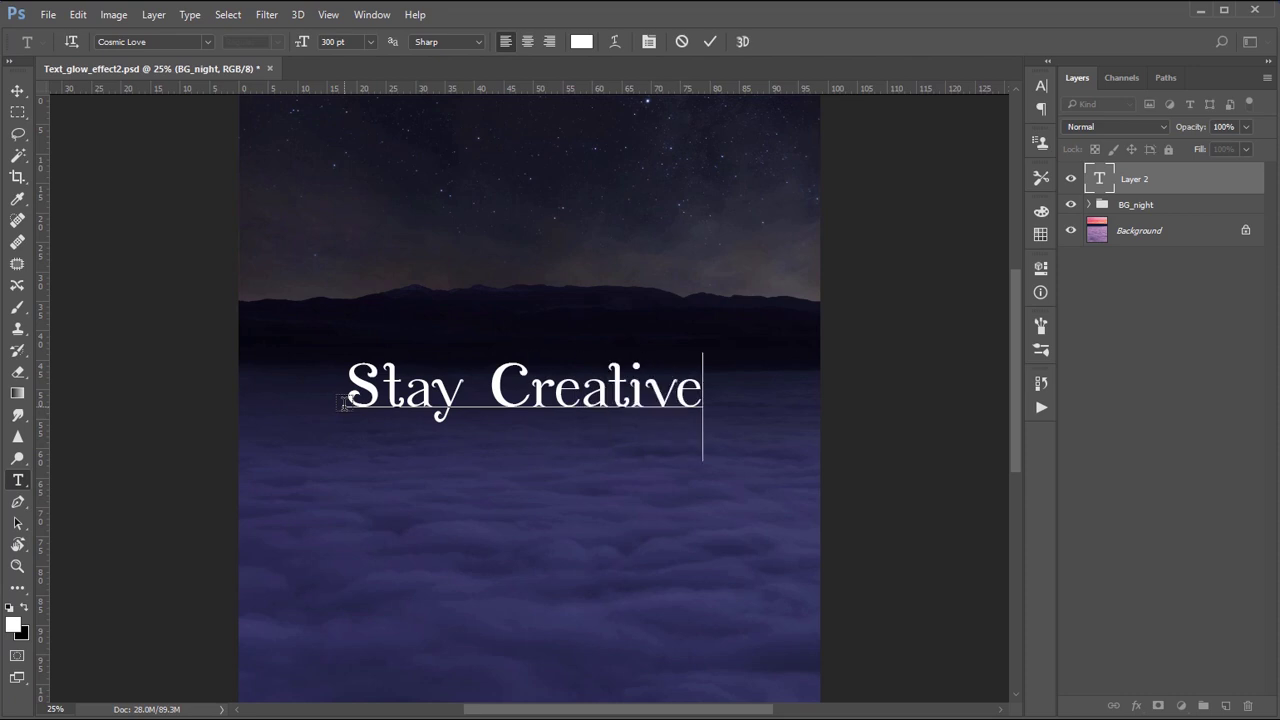
{"action": "left_click", "coordinate": [1190, 178]}
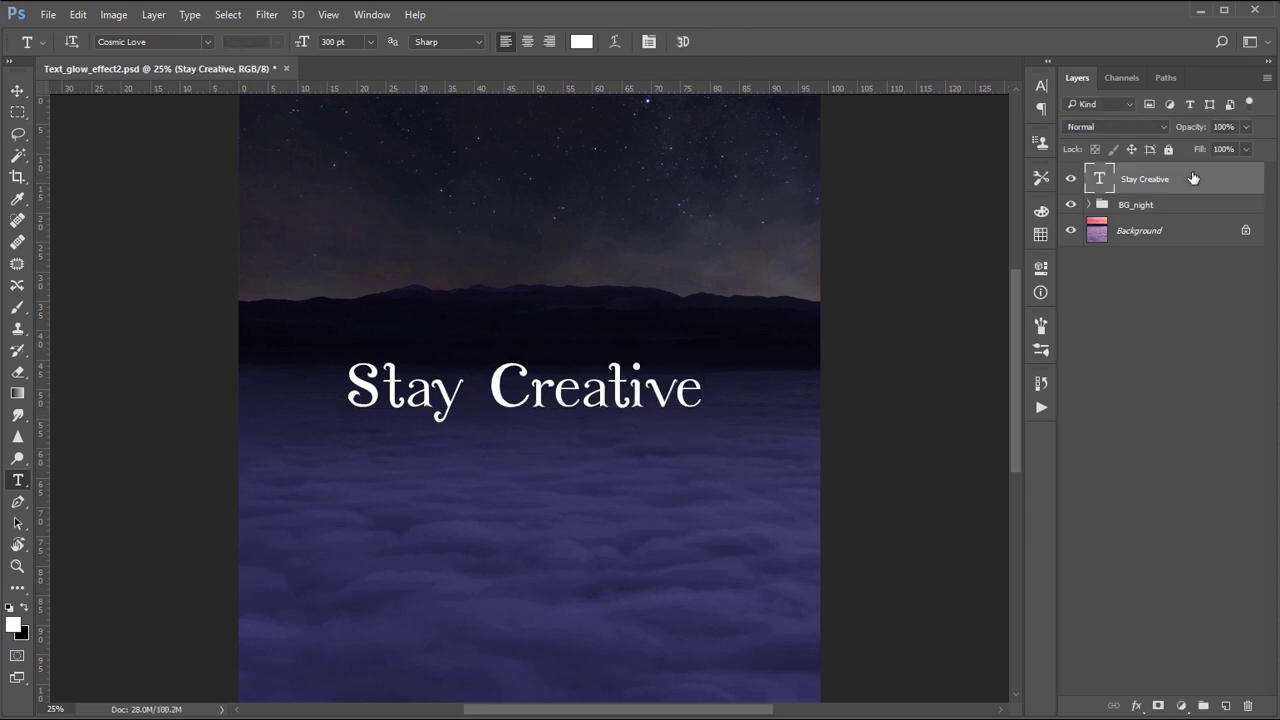
Move the Stay Creative text slightly up and to the right so it overlaps the horizon
{"action": "key", "text": "ctrl+t"}
{"action": "left_click_drag", "start_coordinate": [622, 377], "coordinate": [640, 380]}
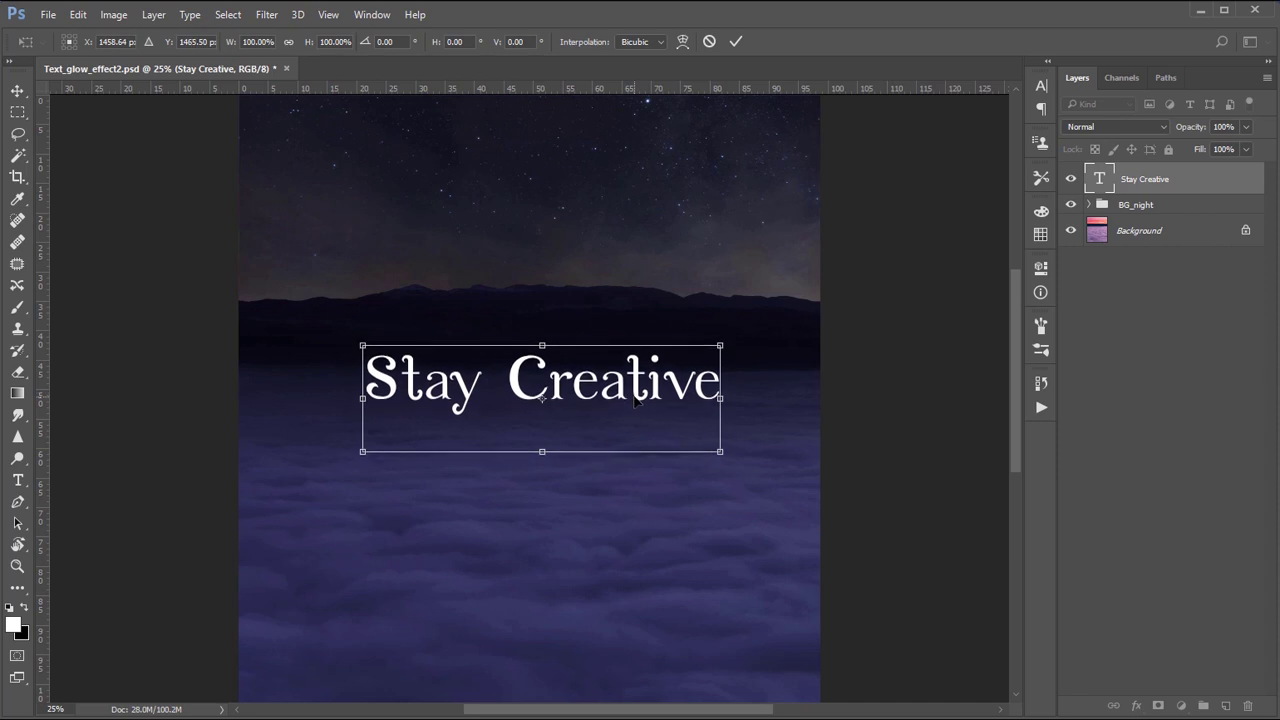
{"action": "key", "text": "Return"}
{"action": "key", "text": "ctrl+shift+Right"}
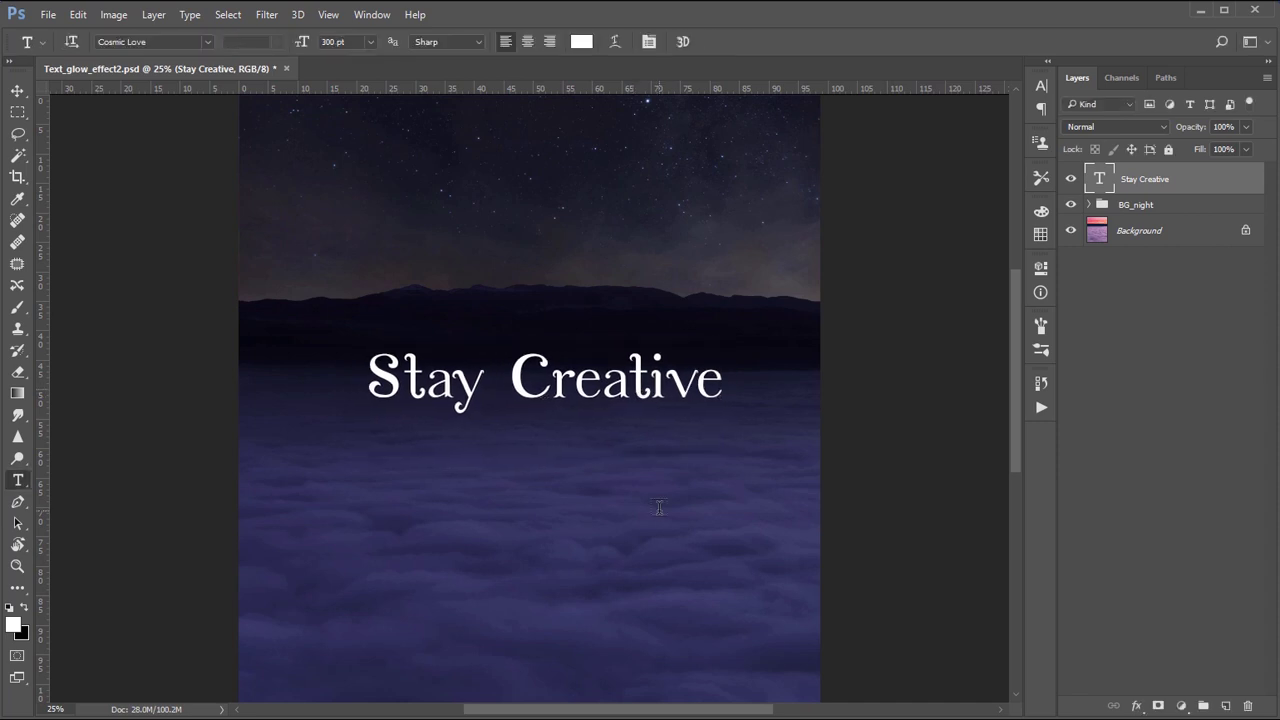
Recolor the Stay Creative text to a light orange and rasterize its type layer
{"action": "left_click", "coordinate": [582, 42]}
{"action": "left_click_drag", "start_coordinate": [808, 258], "coordinate": [814, 262]}
{"action": "left_click_drag", "start_coordinate": [708, 82], "coordinate": [700, 72]}
{"action": "left_click", "coordinate": [922, 62]}
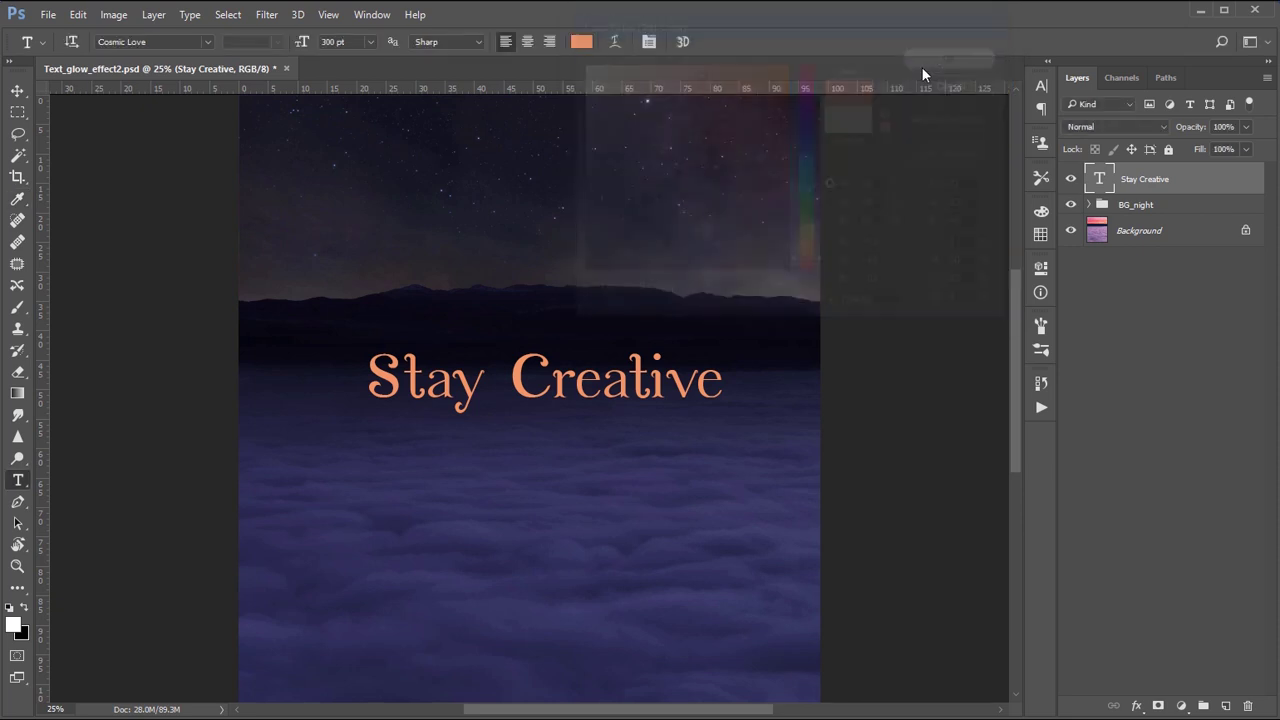
{"action": "right_click", "coordinate": [1172, 179]}
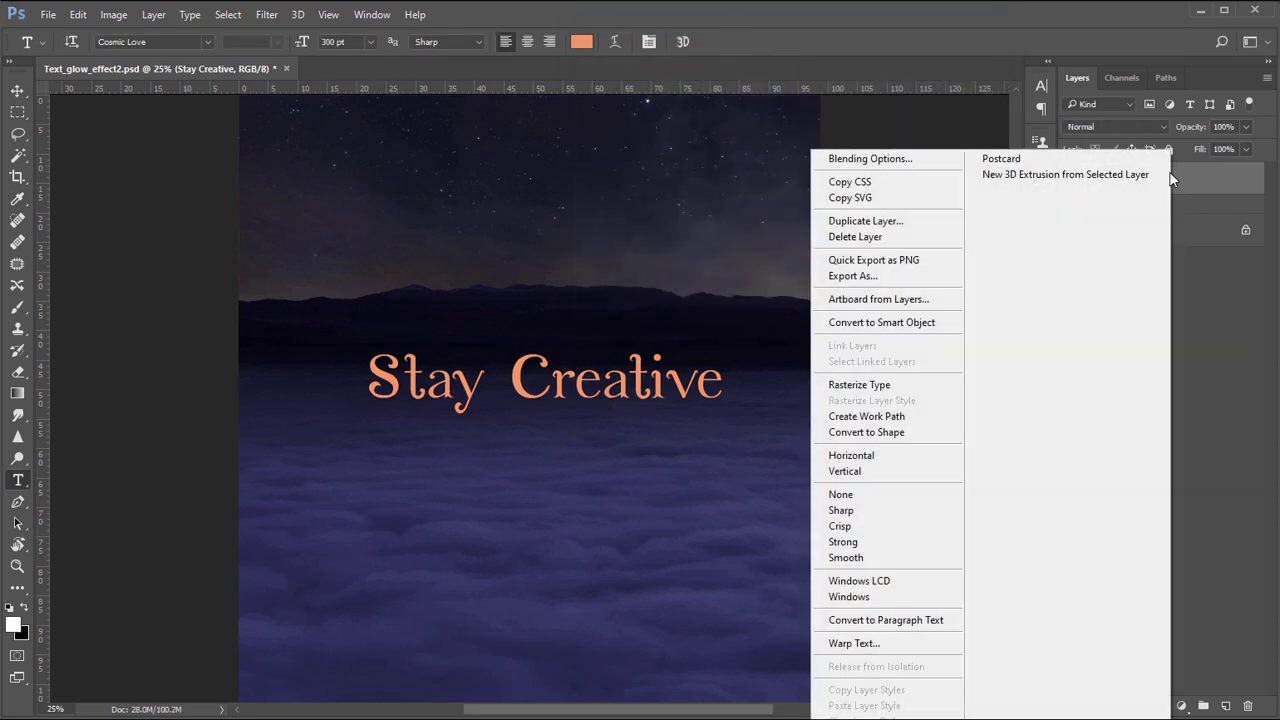
{"action": "left_click", "coordinate": [888, 386]}
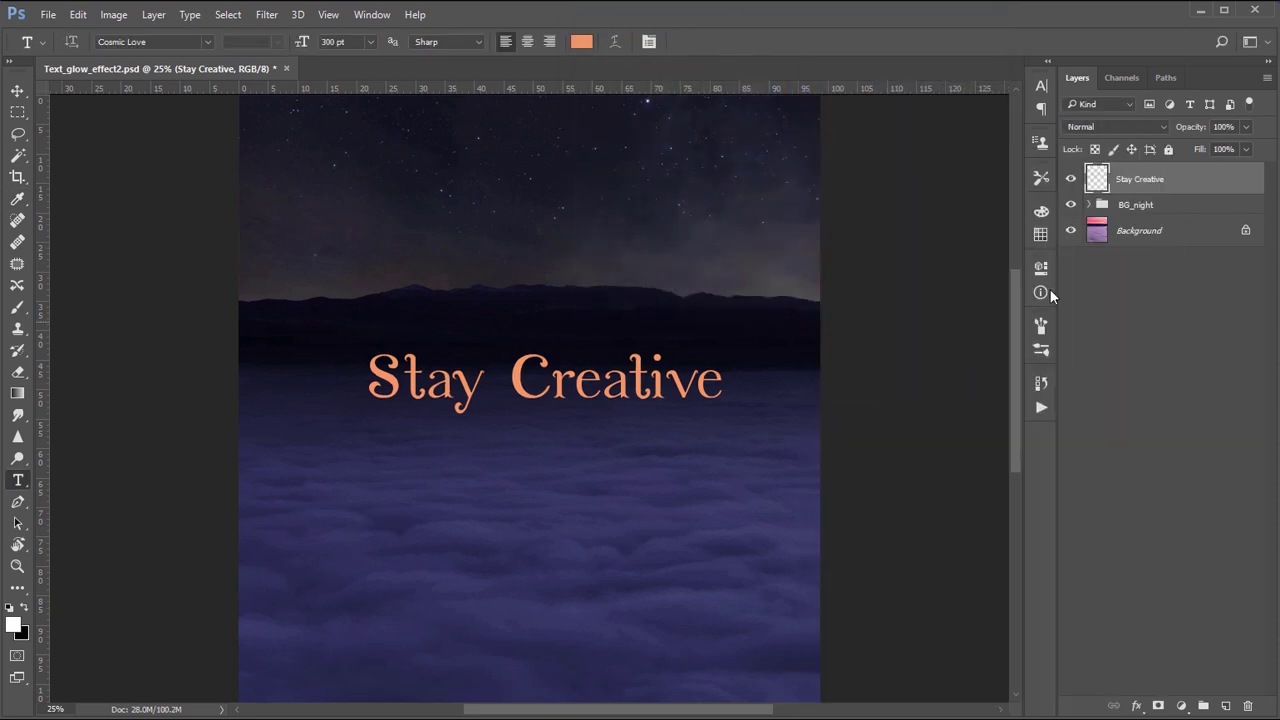
Duplicate the rasterized Stay Creative layer and rename the copy Stay Creative Glow
{"action": "key", "text": "ctrl+j"}
{"action": "double_click", "coordinate": [1170, 180]}
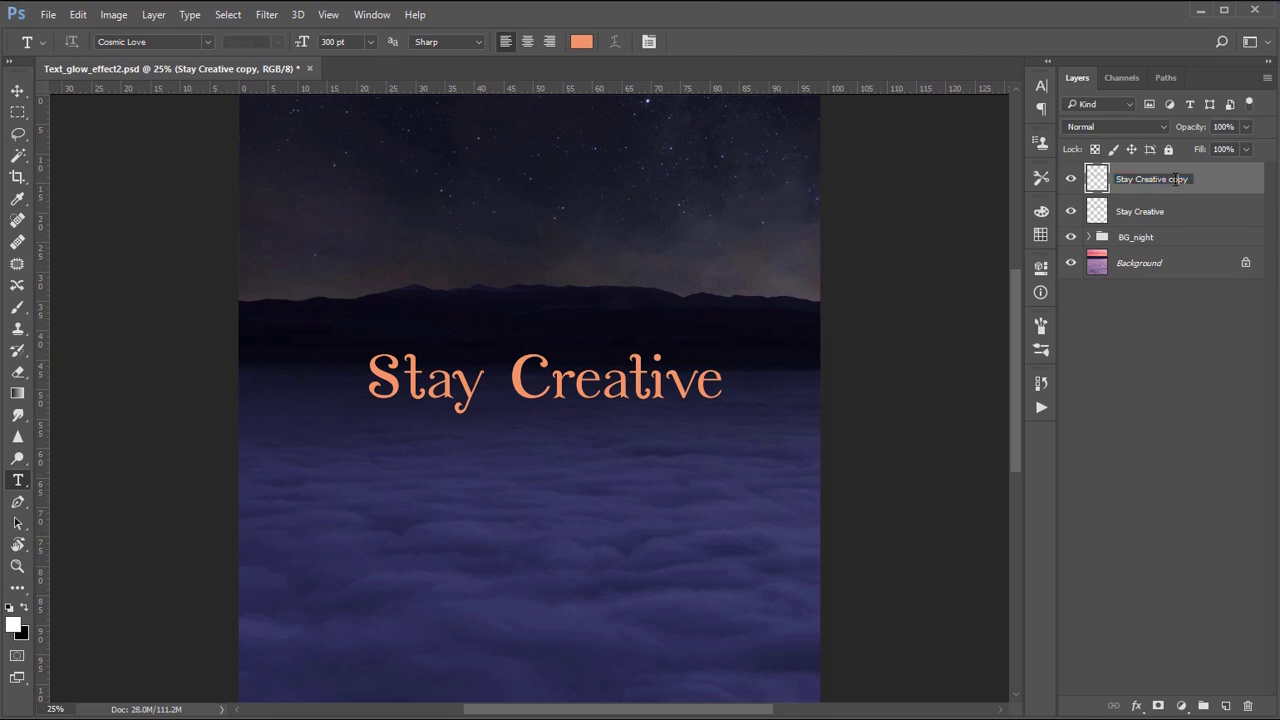
{"action": "double_click", "coordinate": [1172, 179]}
{"action": "type", "text": "Glow"}
{"action": "key", "text": "Return"}
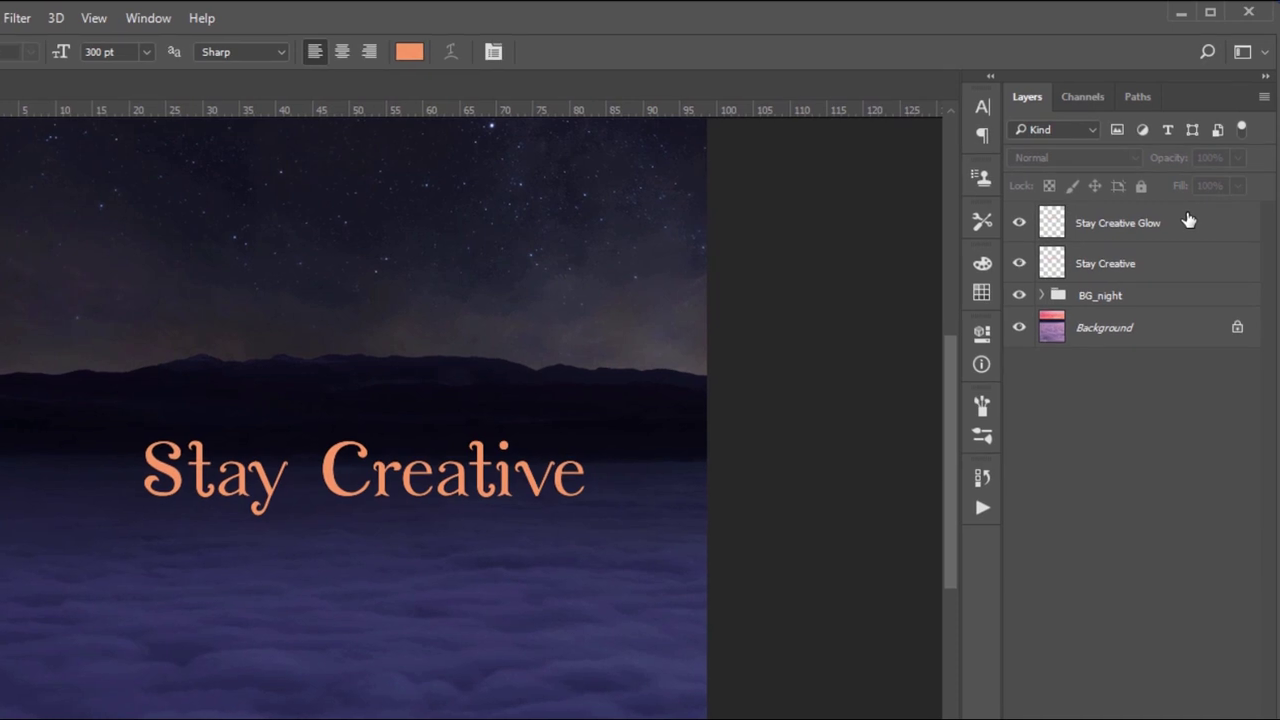
Set the Stay Creative Glow layer's blend mode to Screen and apply a 5-pixel Gaussian Blur to it
{"action": "left_click", "coordinate": [1115, 126]}
{"action": "left_click", "coordinate": [1100, 299]}
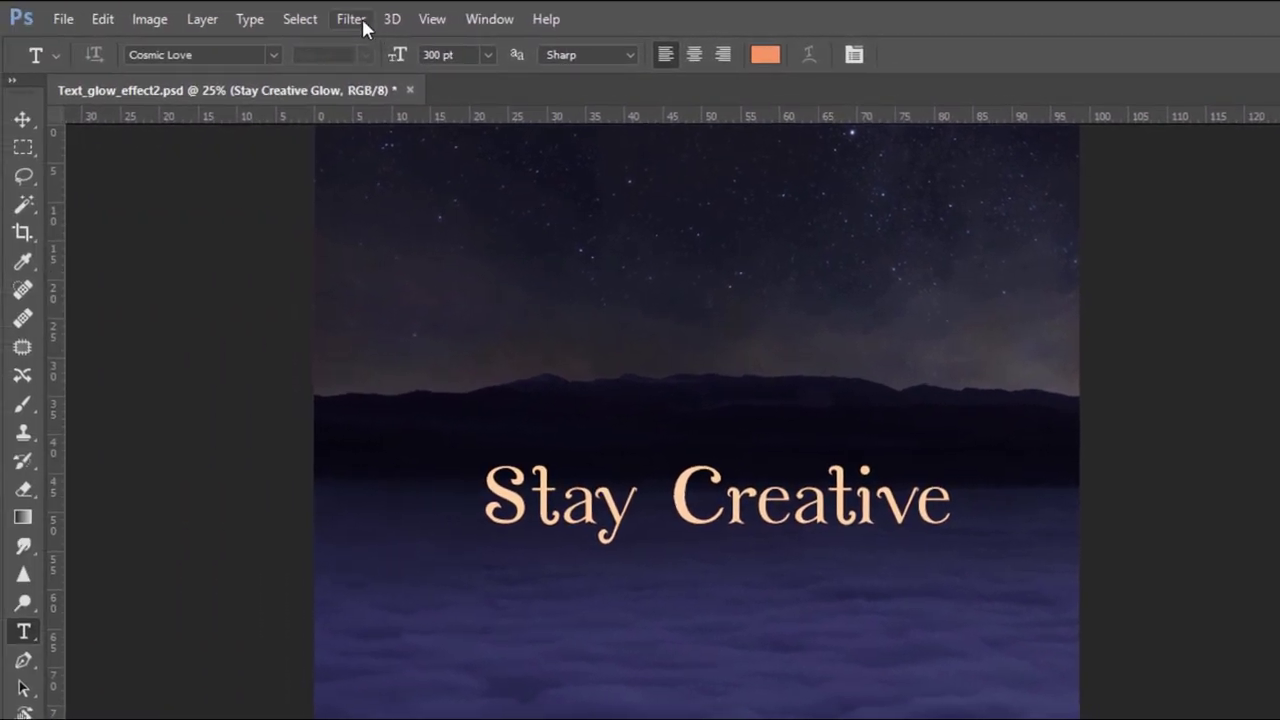
{"action": "left_click", "coordinate": [17, 18]}
{"action": "mouse_move", "coordinate": [405, 262]}
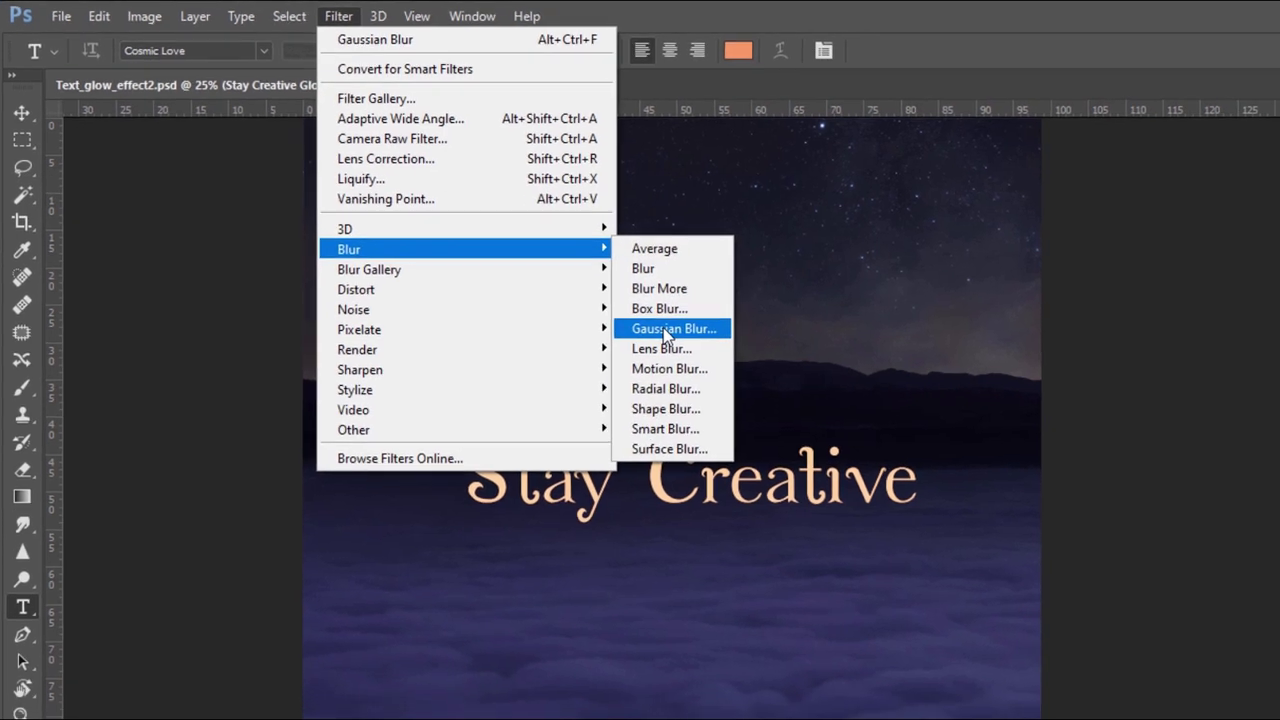
{"action": "left_click", "coordinate": [690, 344]}
{"action": "left_click_drag", "start_coordinate": [408, 462], "coordinate": [557, 480]}
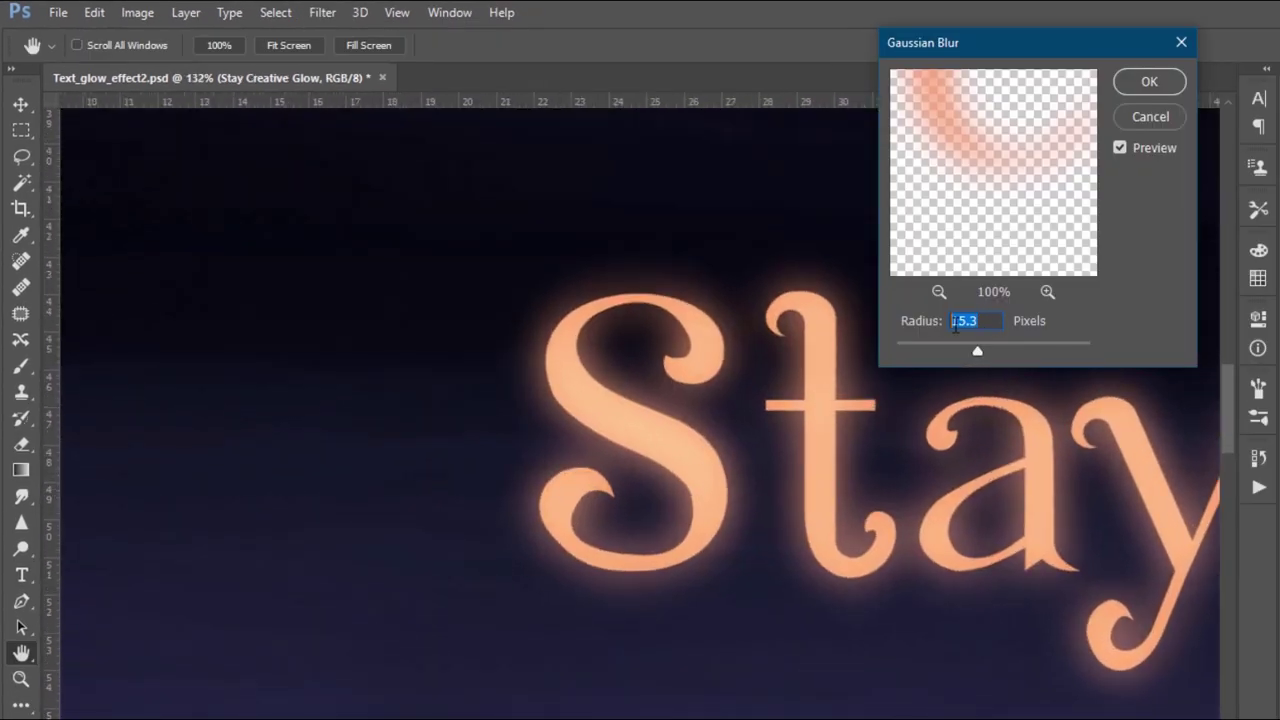
{"action": "type", "text": "5"}
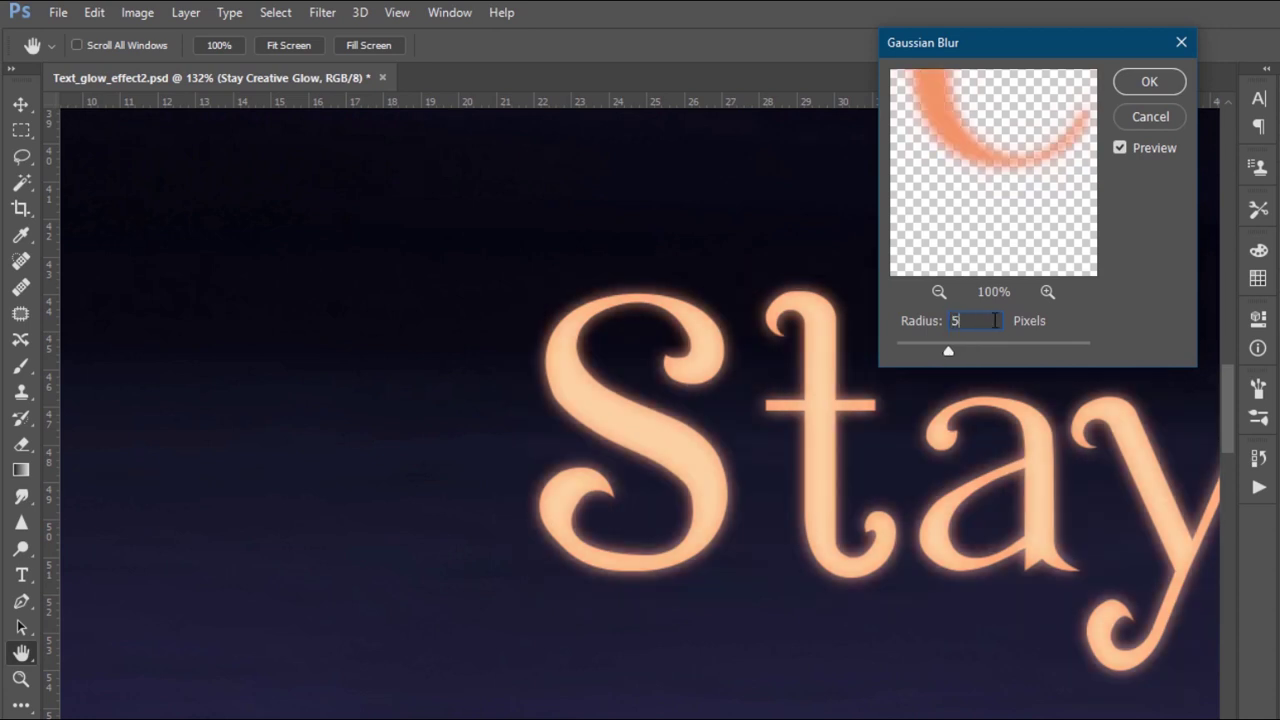
{"action": "left_click", "coordinate": [1148, 83]}
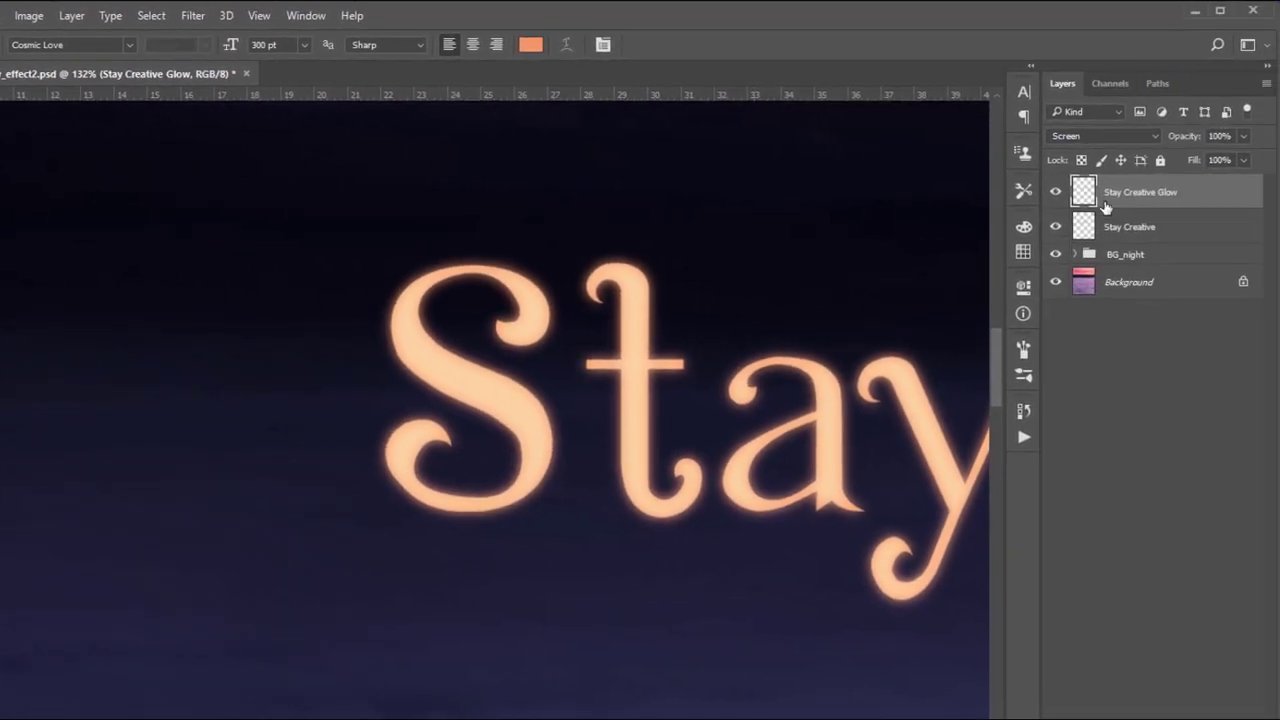
Duplicate the Stay Creative Glow layer and apply a 10-pixel Gaussian Blur to the copy
{"action": "key", "text": "ctrl+j"}
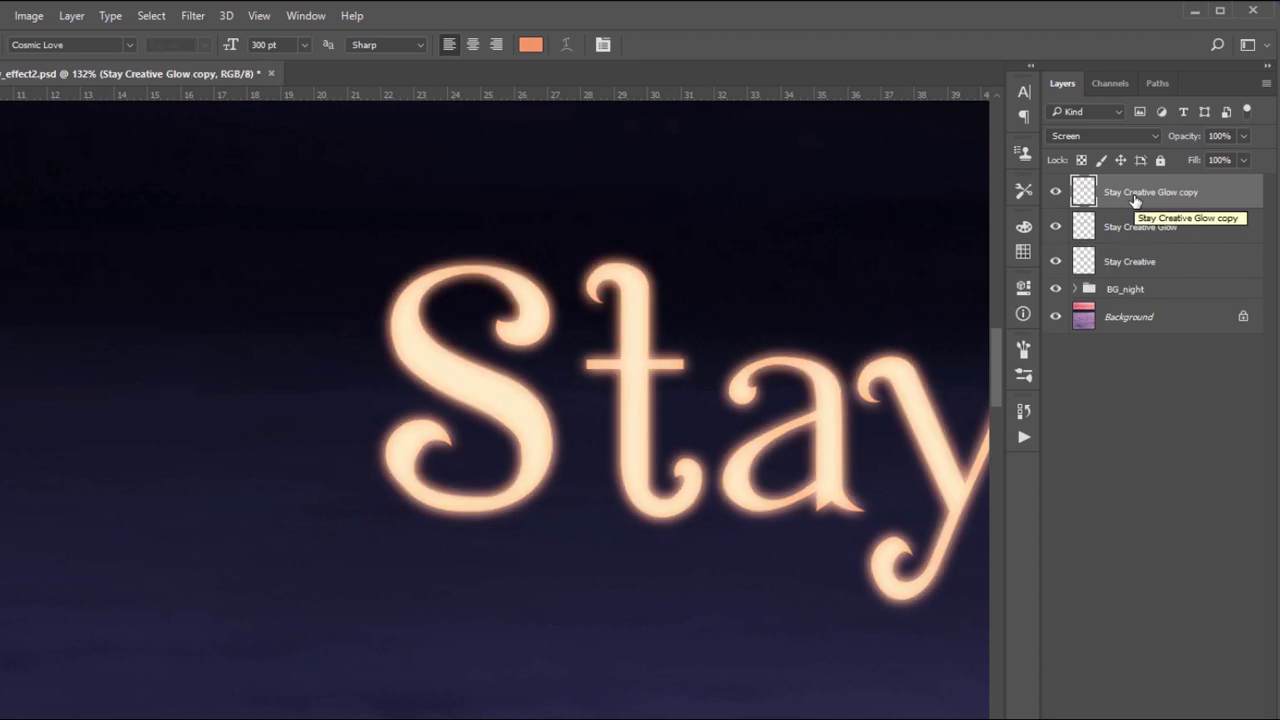
{"action": "left_click", "coordinate": [193, 16]}
{"action": "mouse_move", "coordinate": [229, 214]}
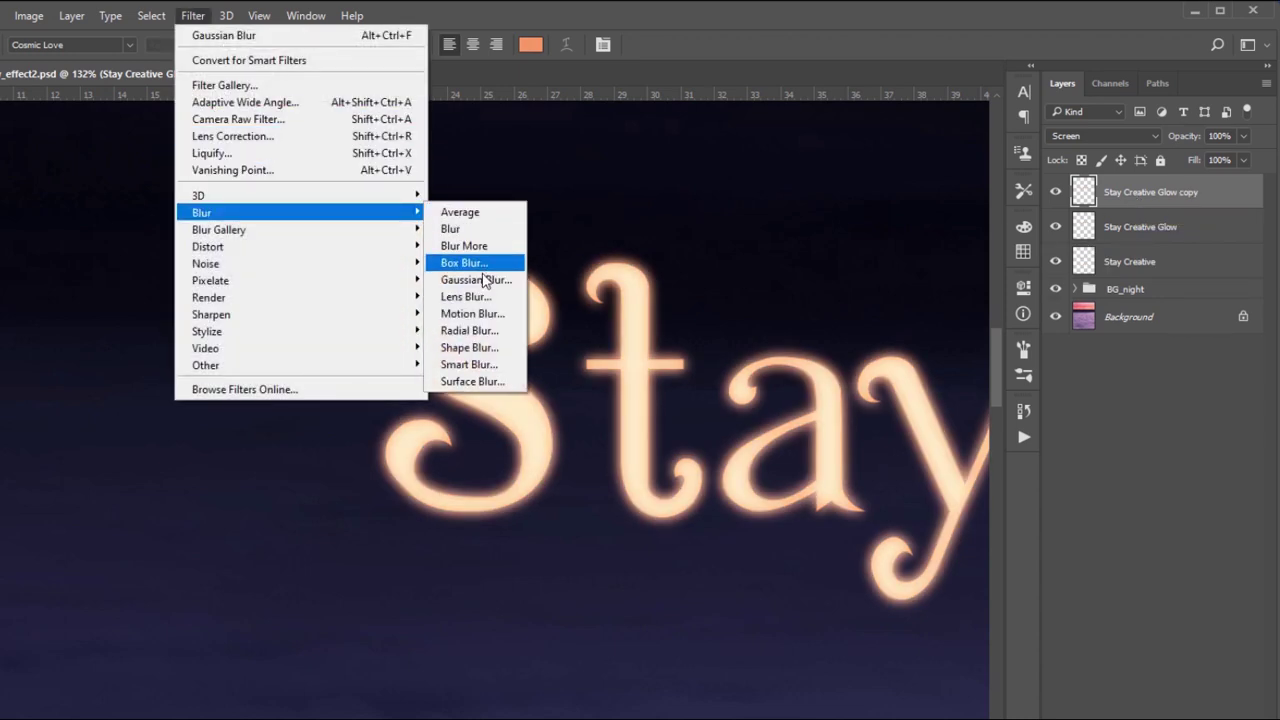
{"action": "left_click", "coordinate": [476, 279]}
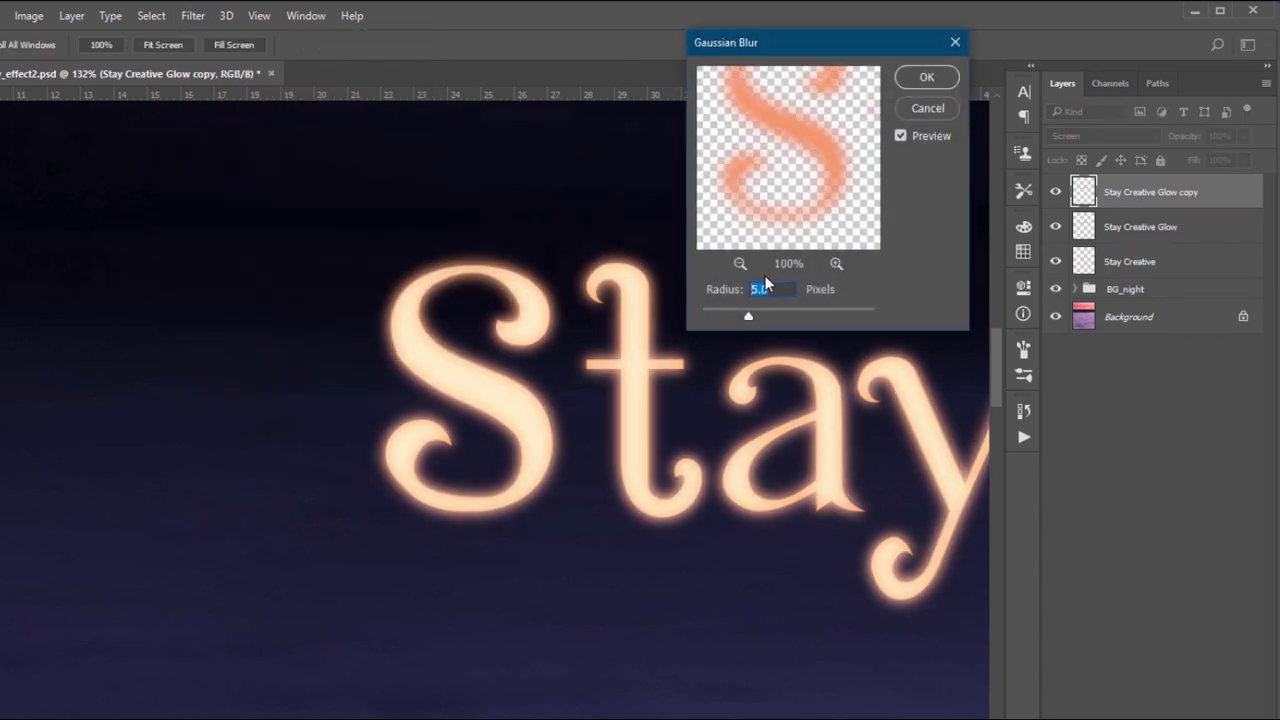
{"action": "type", "text": "10"}
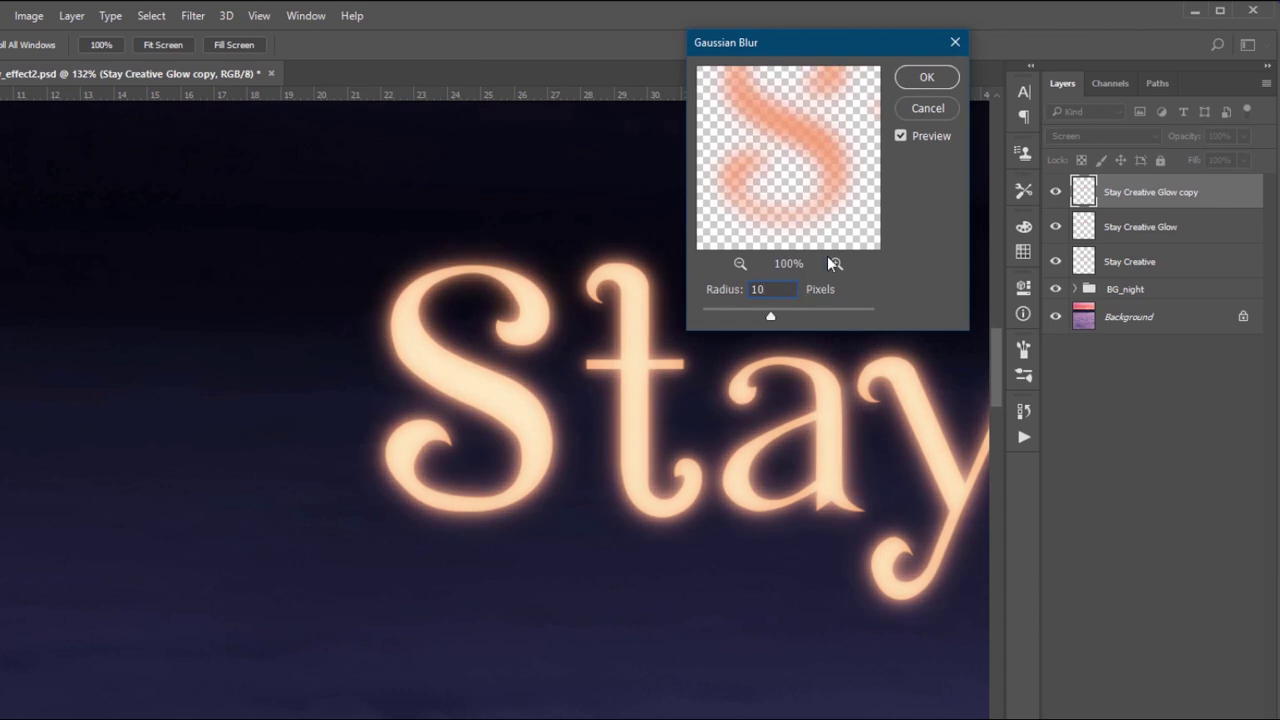
{"action": "left_click", "coordinate": [928, 77]}
Duplicate the topmost glow layer and apply a 15-pixel Gaussian Blur to the new copy
{"action": "left_click_drag", "start_coordinate": [684, 341], "coordinate": [661, 344]}
{"action": "key", "text": "ctrl+j"}
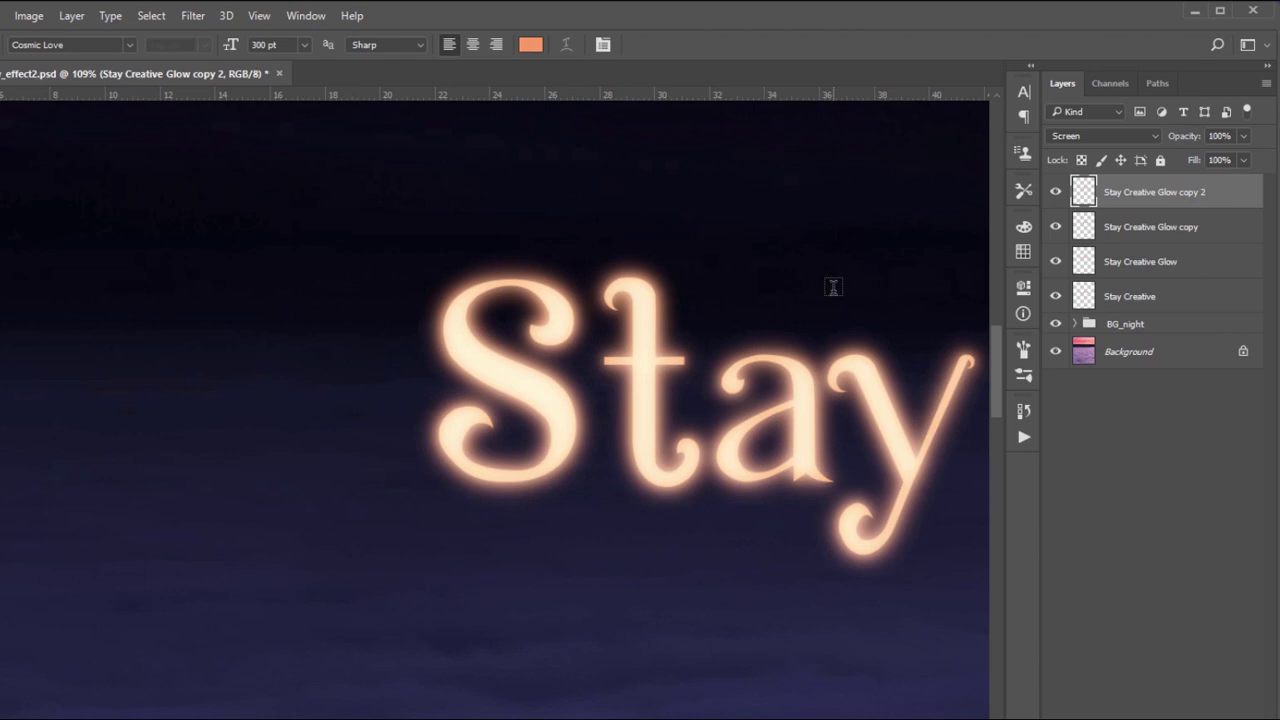
{"action": "left_click", "coordinate": [193, 15]}
{"action": "mouse_move", "coordinate": [228, 213]}
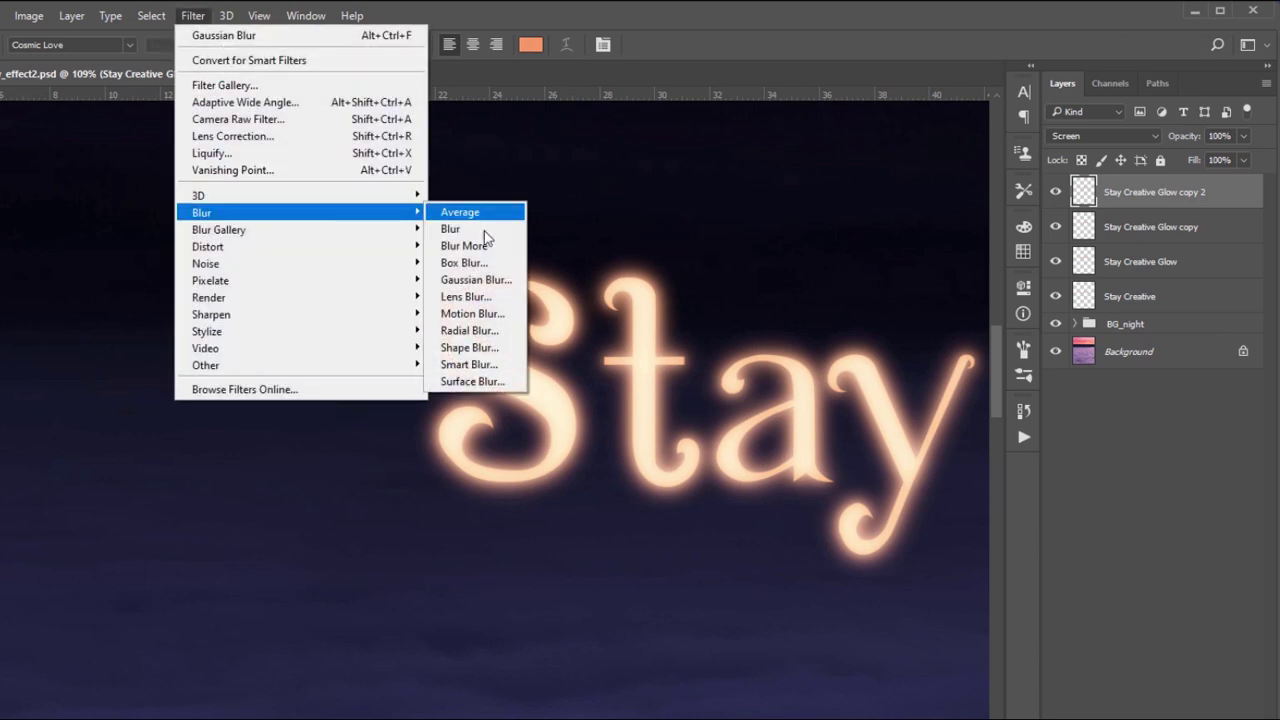
{"action": "left_click", "coordinate": [472, 280]}
{"action": "type", "text": "15"}
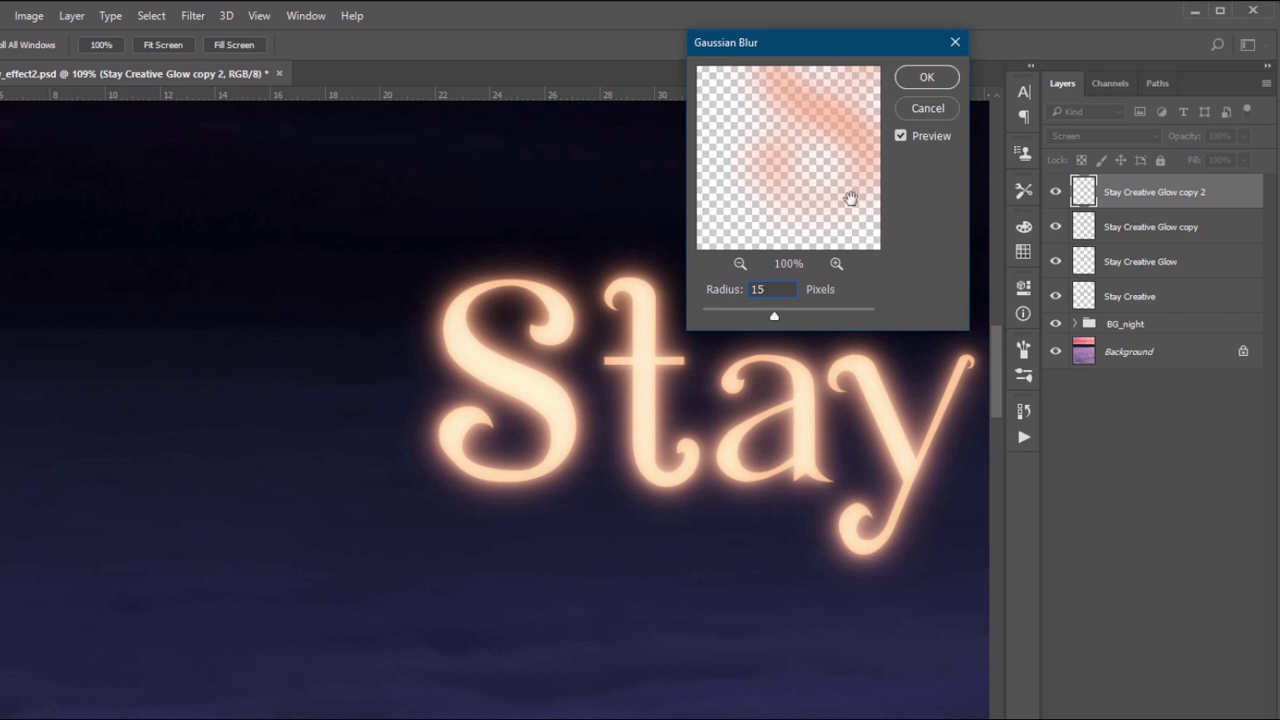
{"action": "left_click", "coordinate": [925, 80]}
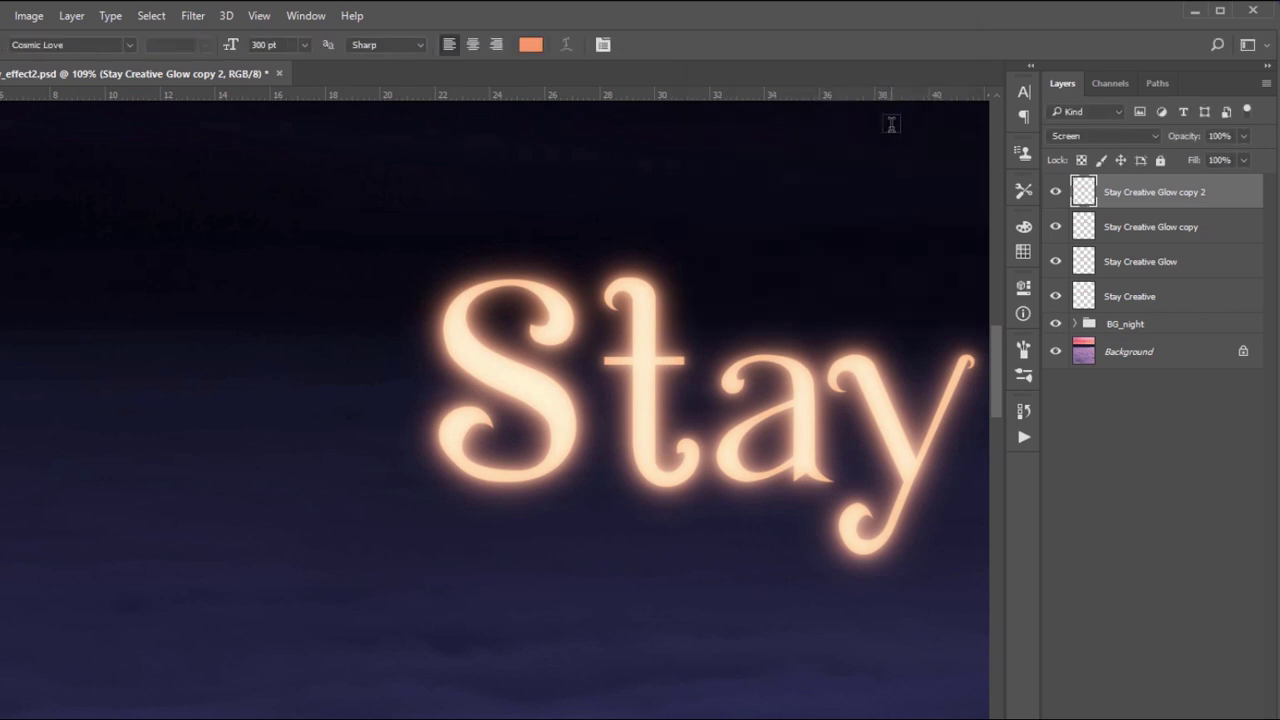
Duplicate the topmost glow layer again and blur the new copy with a 25-pixel Gaussian Blur
{"action": "key", "text": "ctrl+j"}
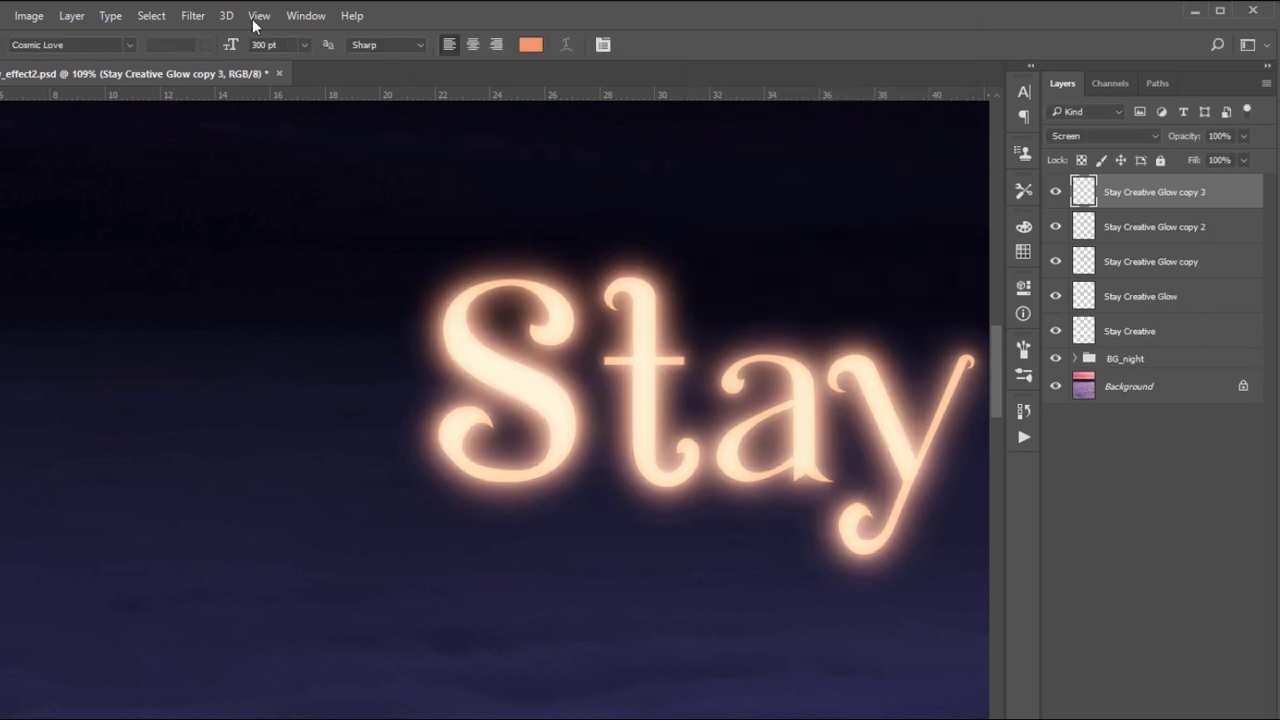
{"action": "left_click", "coordinate": [193, 15]}
{"action": "mouse_move", "coordinate": [262, 212]}
{"action": "left_click", "coordinate": [476, 280]}
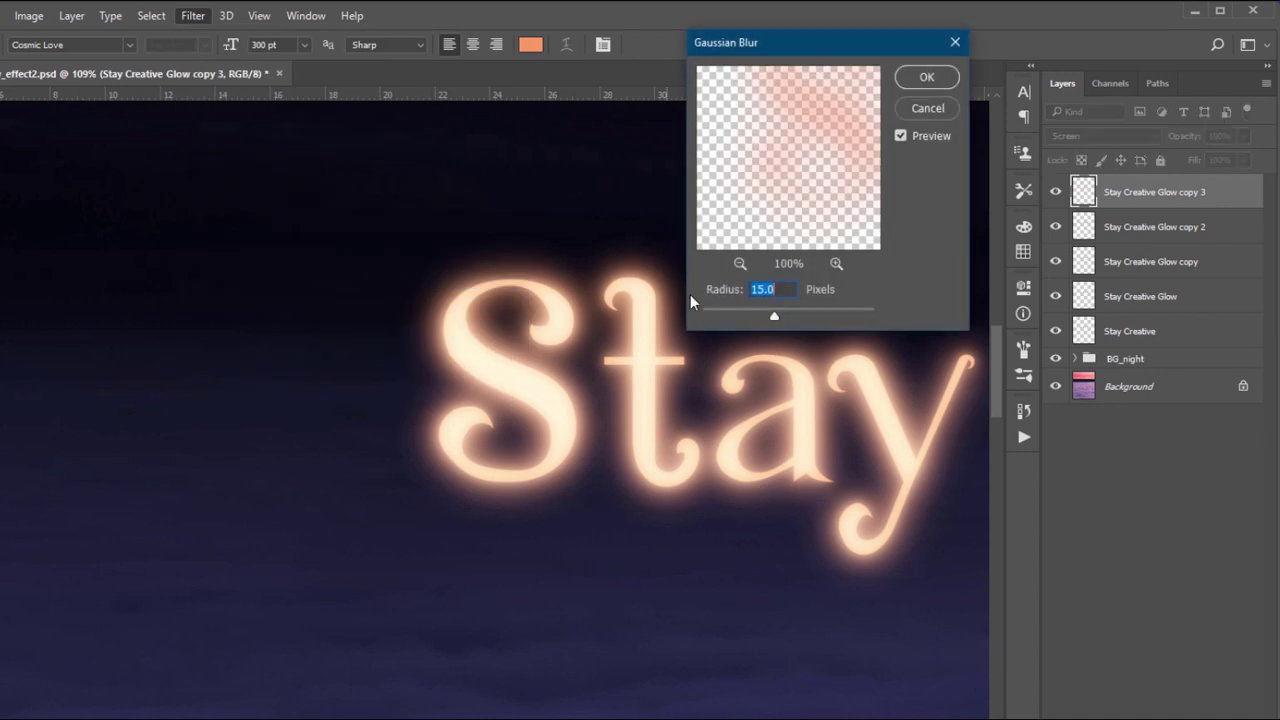
{"action": "type", "text": "25"}
{"action": "left_click", "coordinate": [922, 80]}
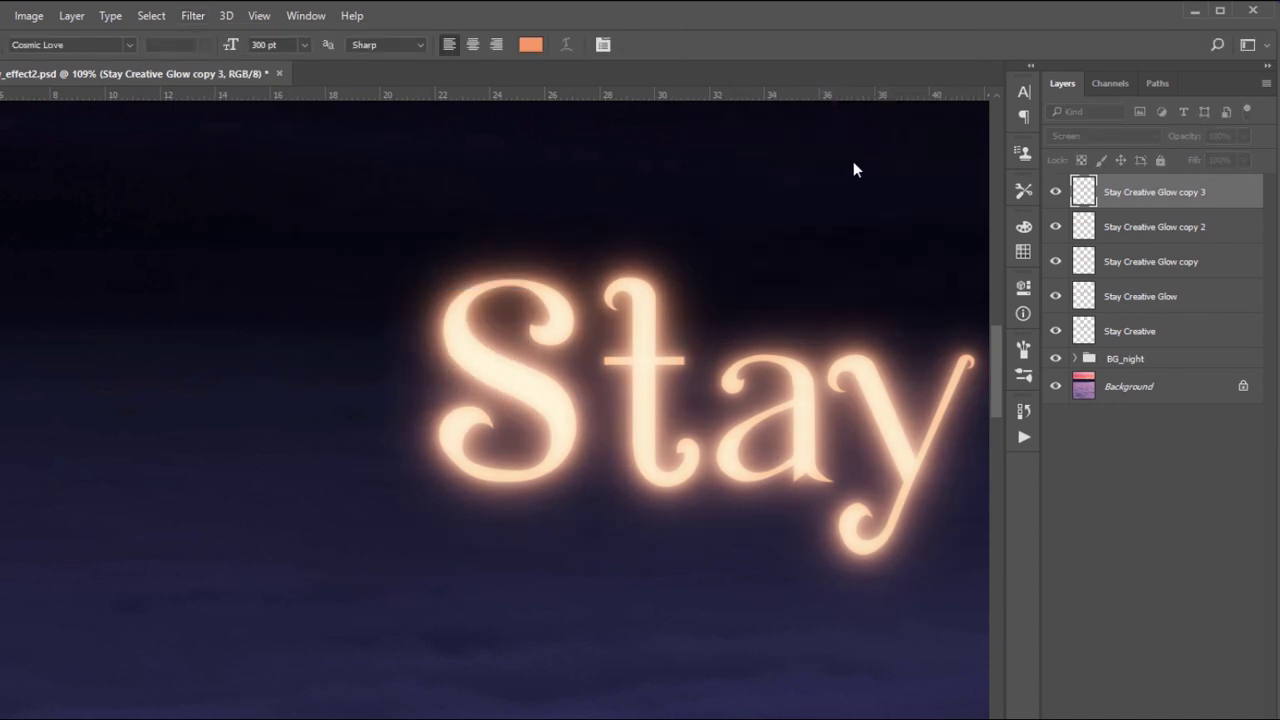
Duplicate Stay Creative Glow copy 3 and apply a 35-pixel Gaussian Blur to the duplicate
{"action": "key", "text": "ctrl+j"}
{"action": "left_click", "coordinate": [193, 15]}
{"action": "mouse_move", "coordinate": [249, 211]}
{"action": "left_click", "coordinate": [486, 280]}
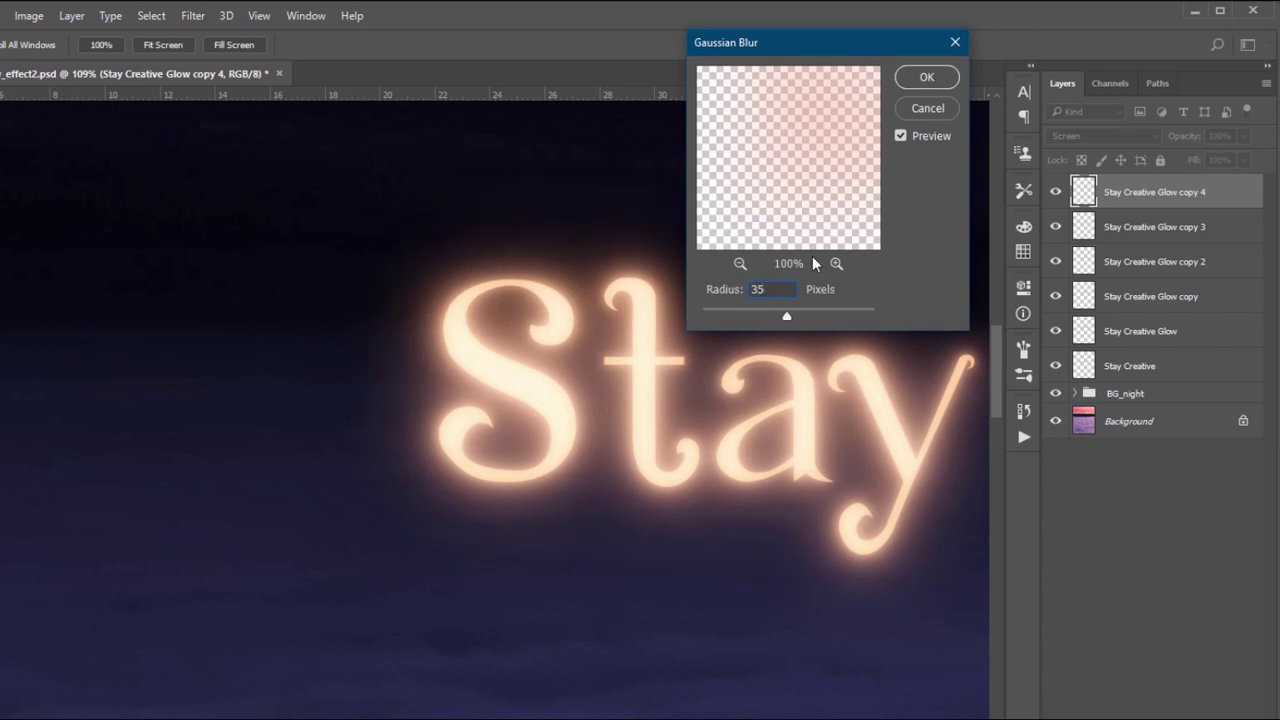
{"action": "left_click", "coordinate": [927, 77]}
Duplicate Stay Creative Glow copy 4 and apply a Gaussian Blur to the duplicate
{"action": "key", "text": "ctrl+j"}
{"action": "left_click", "coordinate": [193, 15]}
{"action": "mouse_move", "coordinate": [240, 212]}
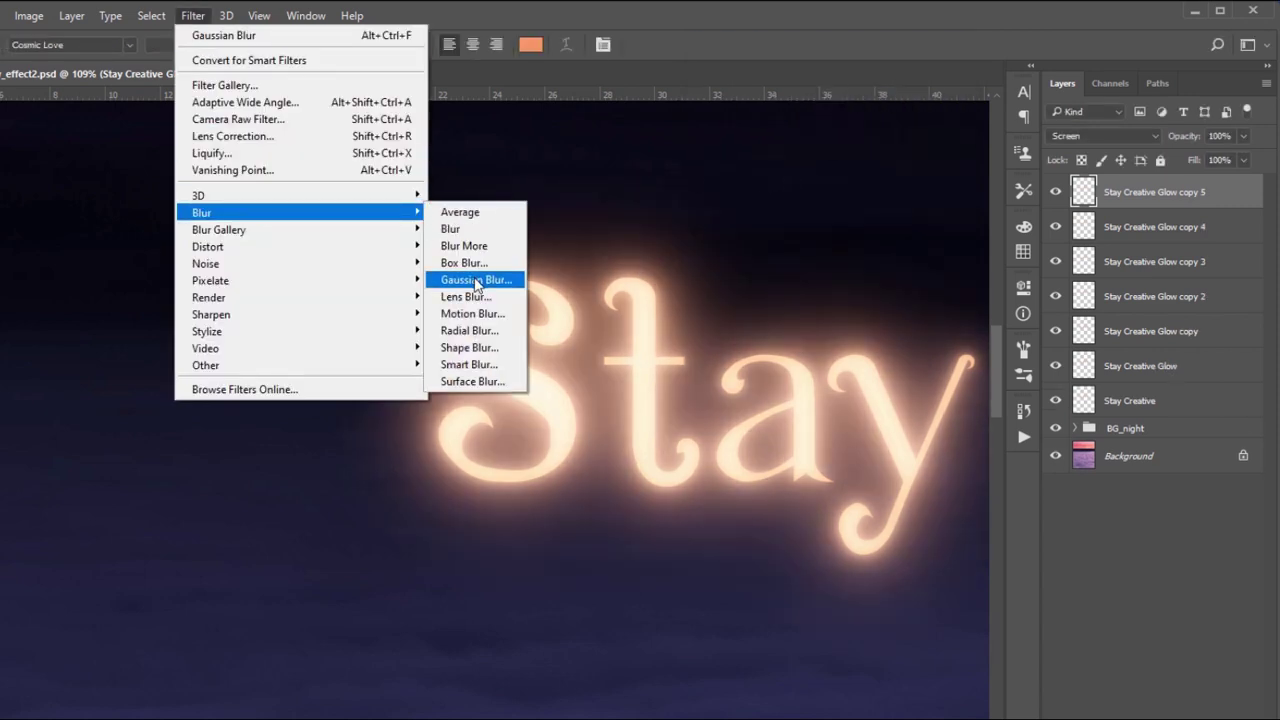
{"action": "left_click", "coordinate": [480, 278]}
{"action": "left_click", "coordinate": [923, 78]}
Duplicate Stay Creative Glow copy 5 and apply a 60-pixel Gaussian Blur to the duplicate
{"action": "key", "text": "ctrl+j"}
{"action": "left_click", "coordinate": [193, 15]}
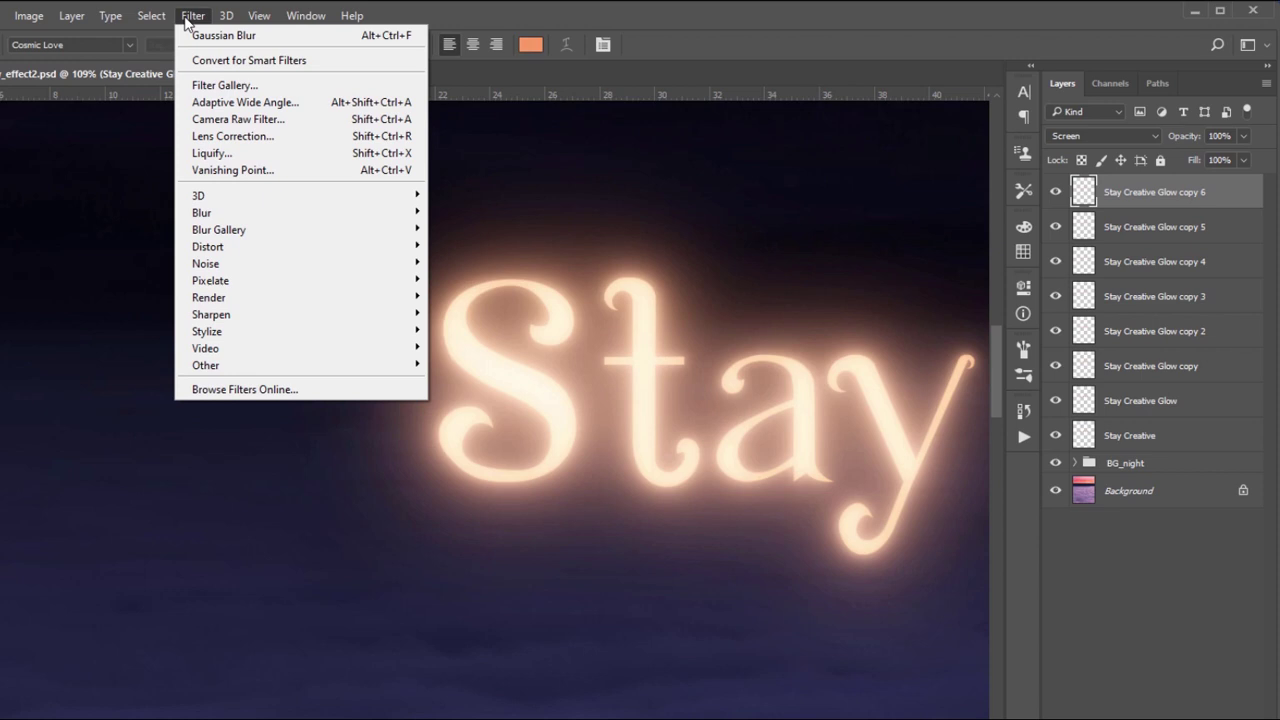
{"action": "left_click", "coordinate": [478, 275]}
{"action": "type", "text": "60"}
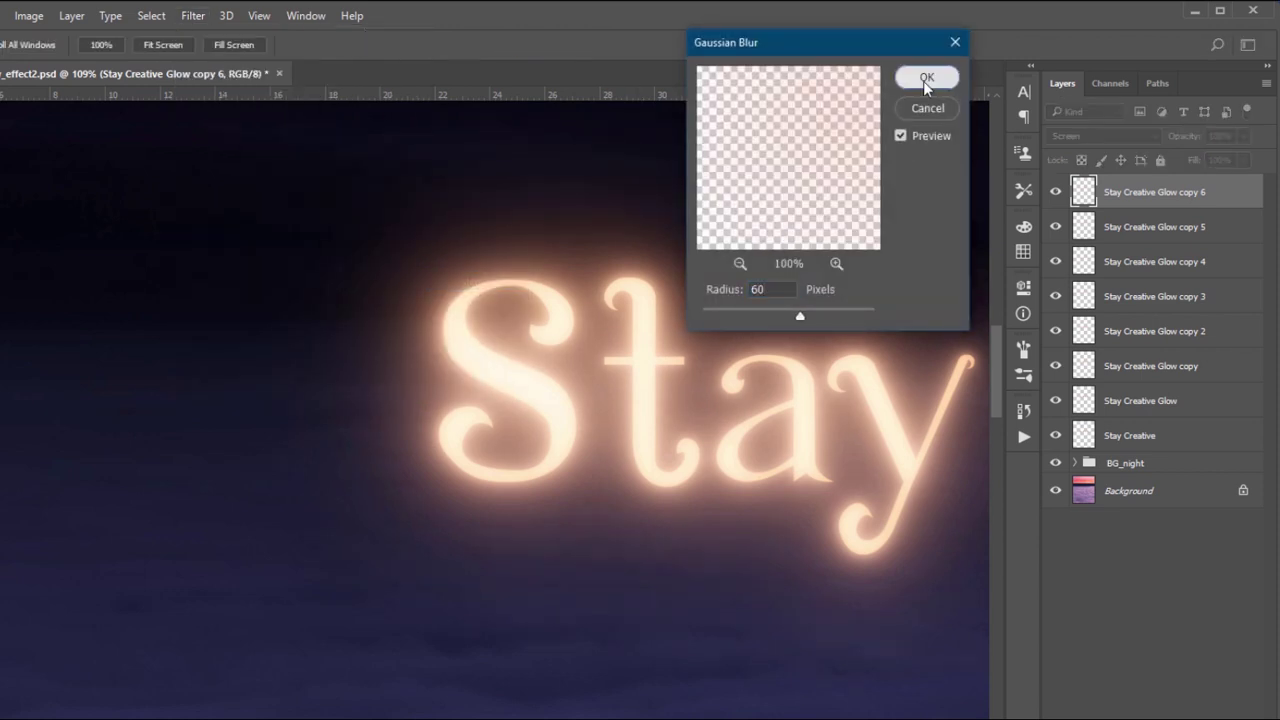
{"action": "left_click", "coordinate": [927, 77]}
Duplicate Stay Creative Glow copy 6 and apply an 80-pixel Gaussian Blur to the duplicate
{"action": "key", "text": "ctrl+j"}
{"action": "left_click", "coordinate": [193, 15]}
{"action": "mouse_move", "coordinate": [235, 215]}
{"action": "left_click", "coordinate": [476, 279]}
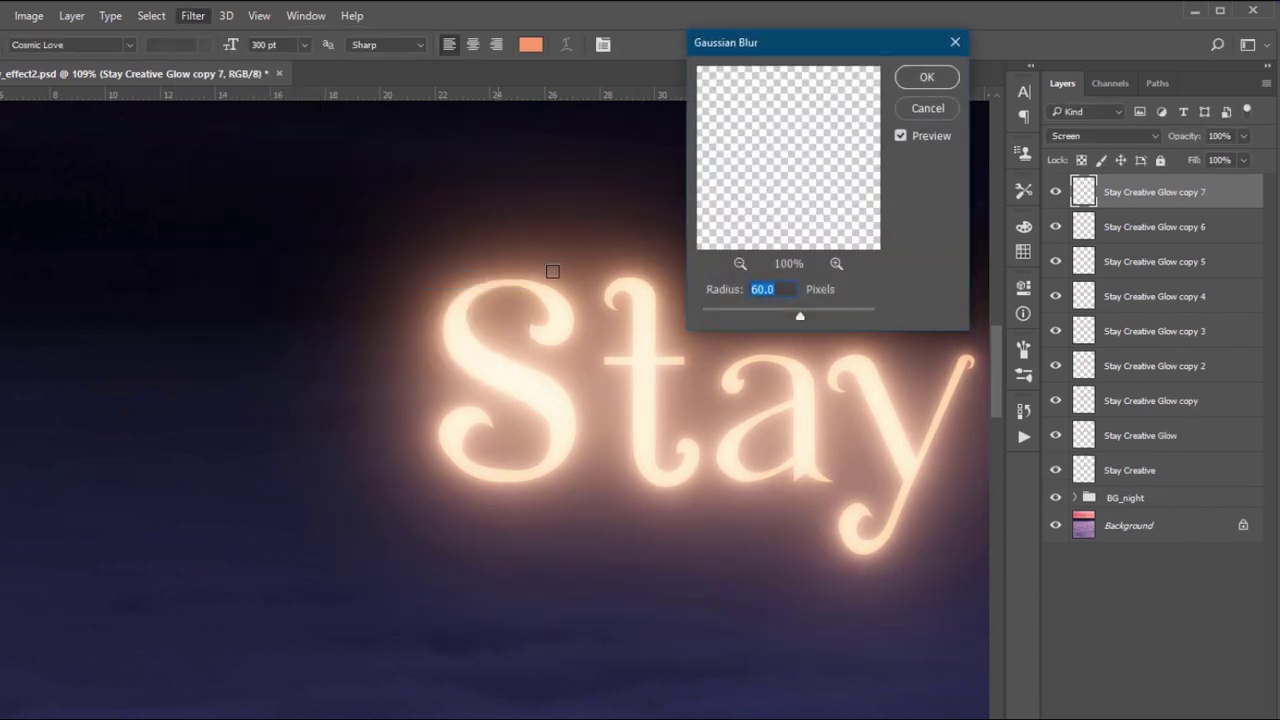
{"action": "type", "text": "80"}
{"action": "left_click", "coordinate": [925, 78]}
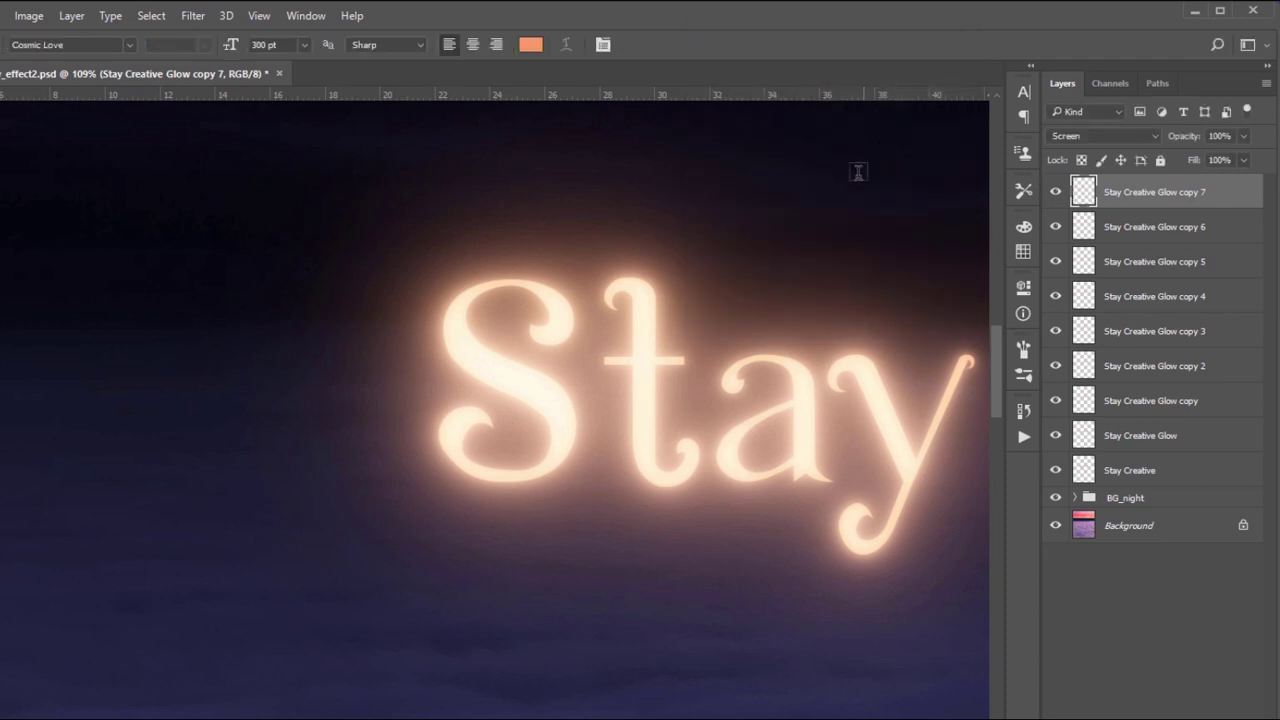
Duplicate Stay Creative Glow copy 7 and apply a 100-pixel Gaussian Blur to the duplicate
{"action": "key", "text": "ctrl+j"}
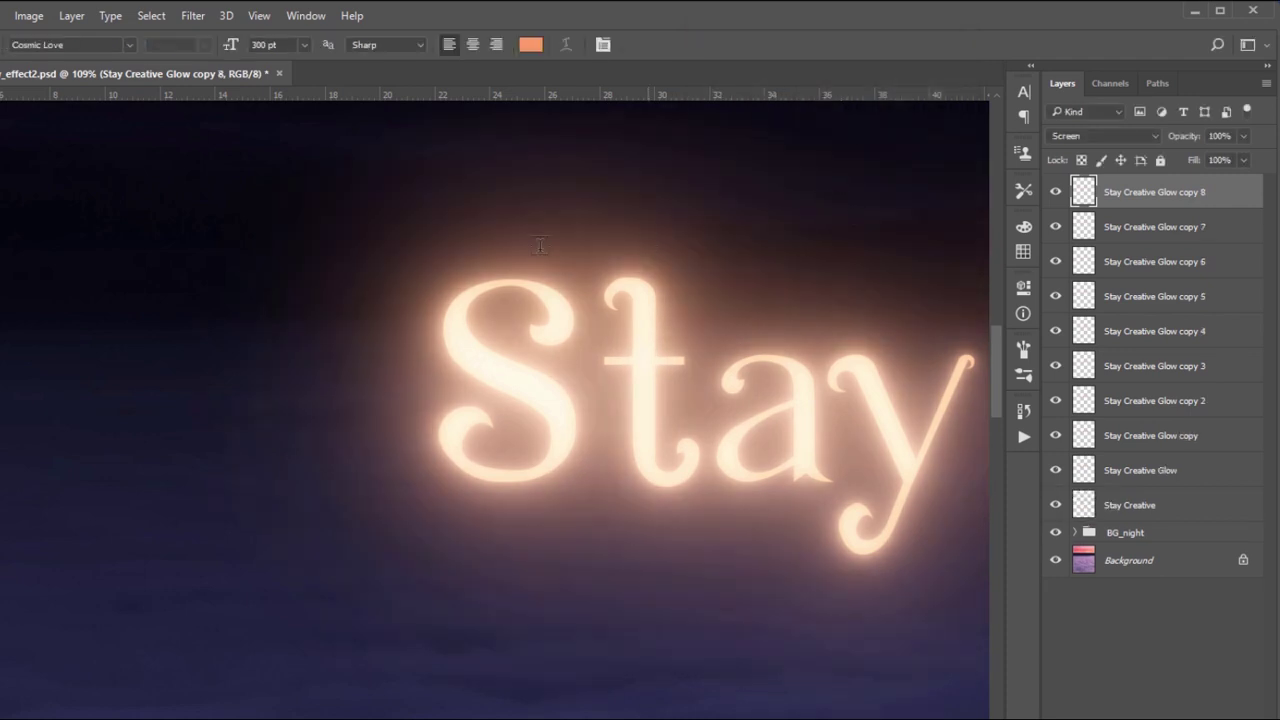
{"action": "left_click", "coordinate": [193, 15]}
{"action": "mouse_move", "coordinate": [323, 217]}
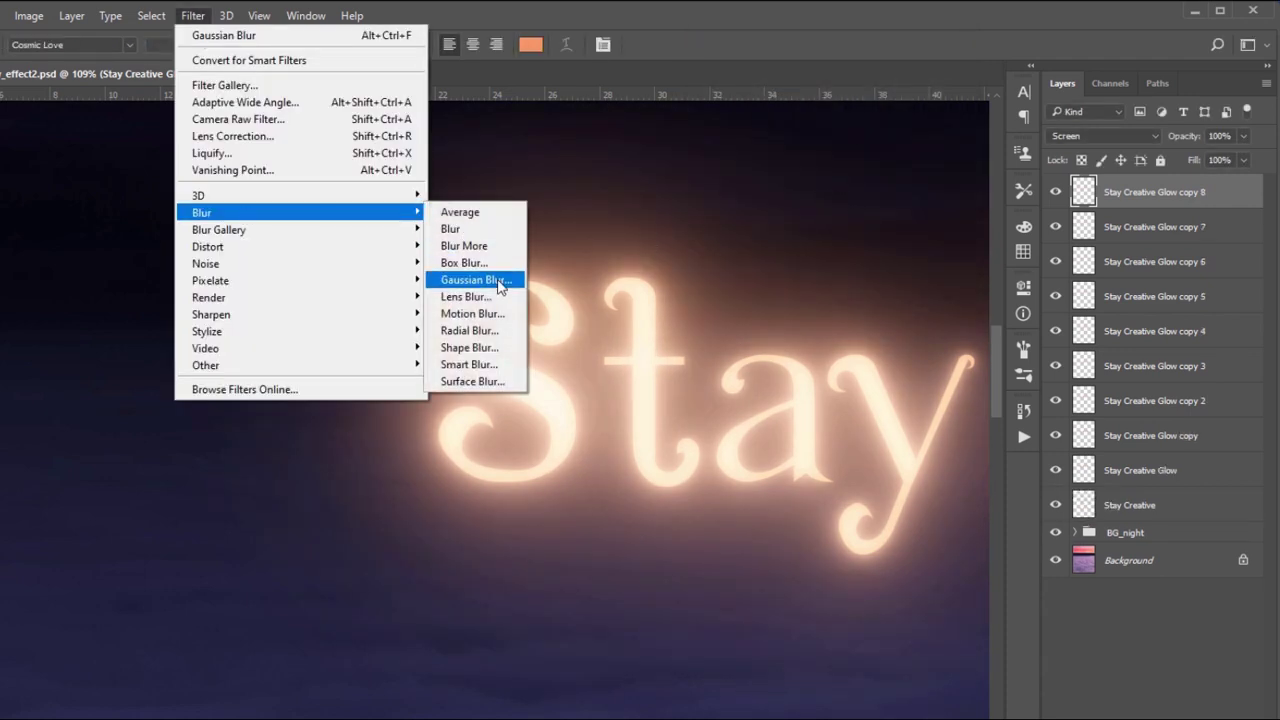
{"action": "left_click", "coordinate": [476, 279]}
{"action": "type", "text": "100"}
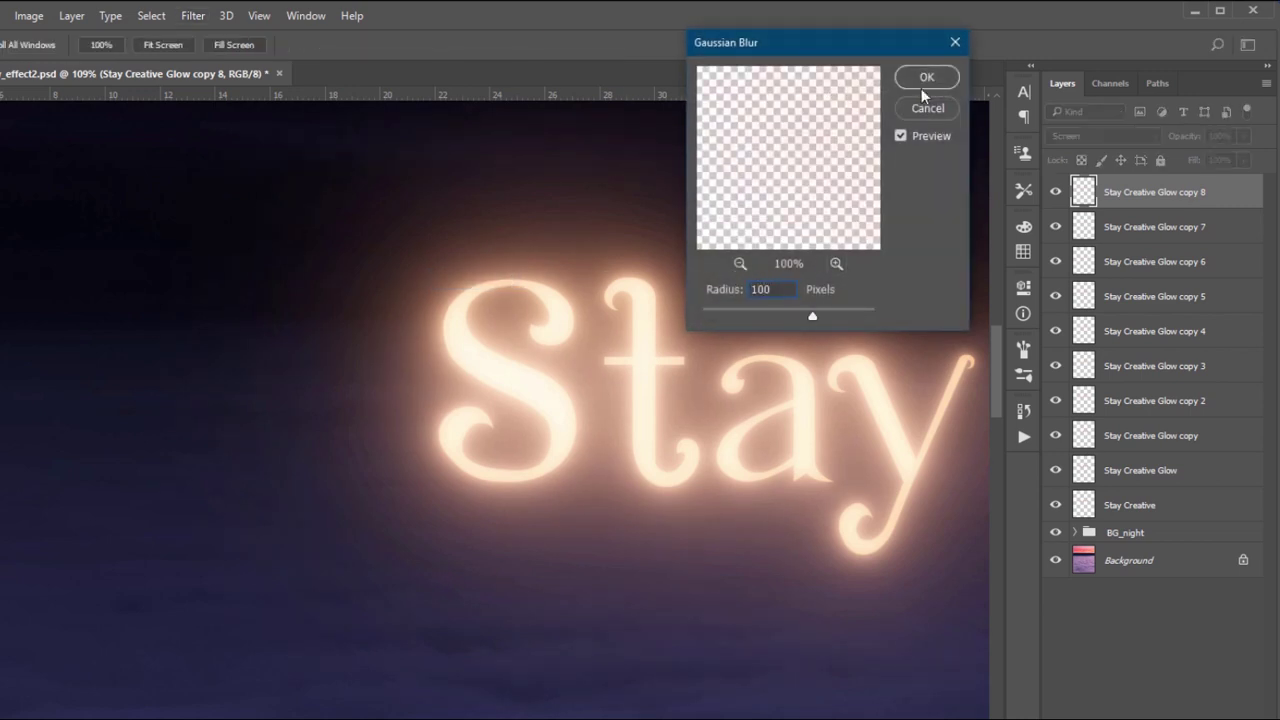
{"action": "left_click", "coordinate": [922, 85]}
Hide all the Stay Creative Glow layers so only the base Stay Creative text layer shows over the background
{"action": "left_click_drag", "start_coordinate": [732, 411], "coordinate": [640, 431]}
{"action": "left_click", "coordinate": [1055, 191]}
{"action": "left_click", "coordinate": [1055, 226]}
{"action": "left_click_drag", "start_coordinate": [1056, 261], "coordinate": [1061, 473]}
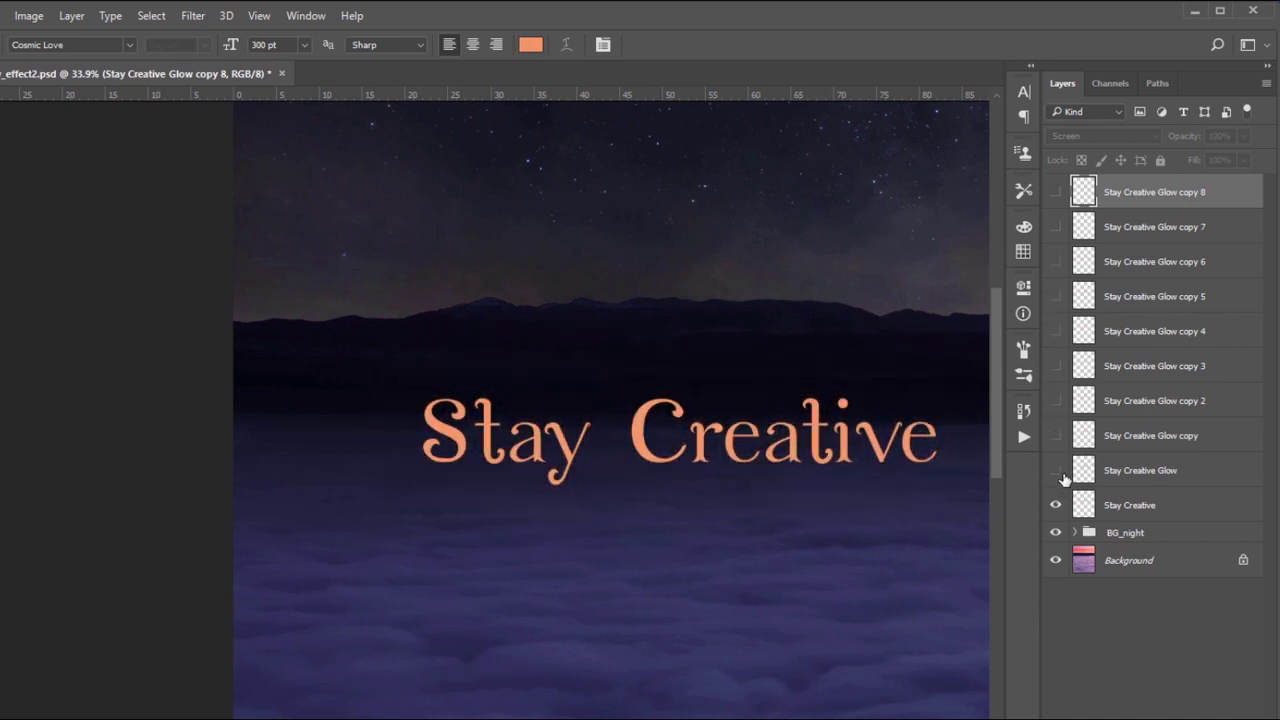
Show the Stay Creative Glow and Stay Creative Glow copy layers and set each to 50% opacity
{"action": "left_click", "coordinate": [1058, 471]}
{"action": "left_click", "coordinate": [1058, 471]}
{"action": "left_click", "coordinate": [1058, 471]}
{"action": "left_click", "coordinate": [1212, 472]}
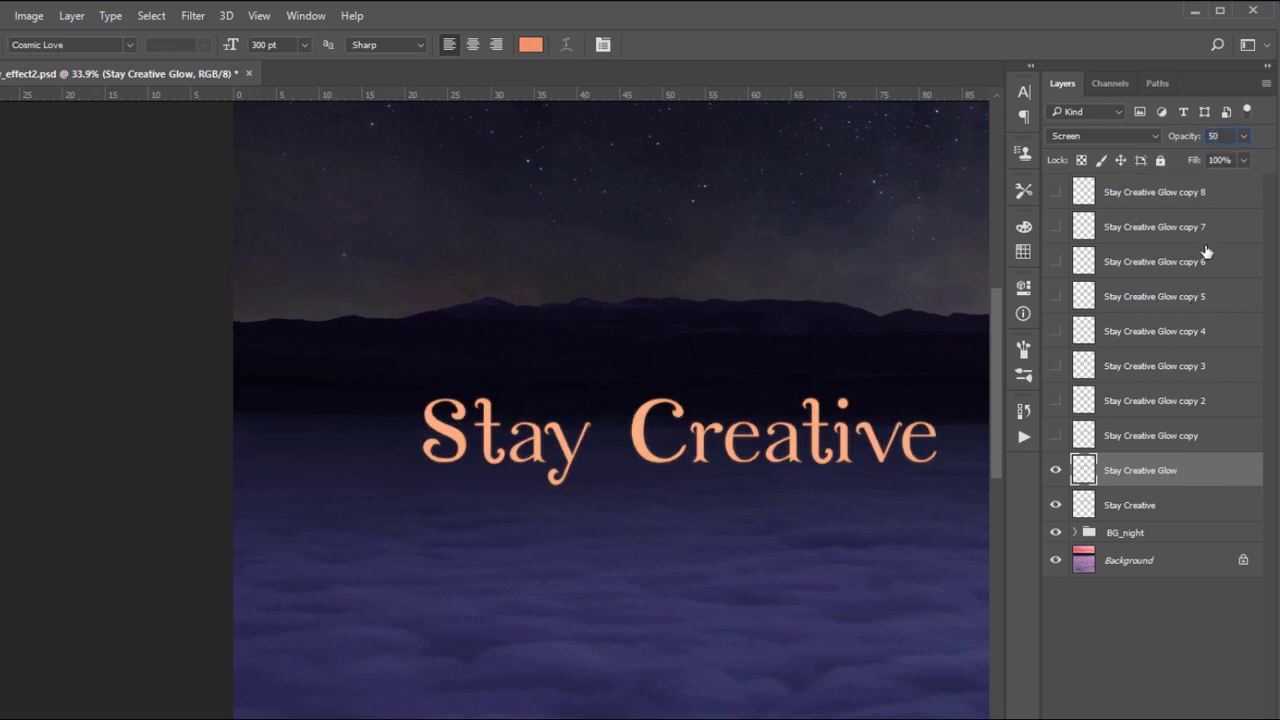
{"action": "left_click", "coordinate": [1055, 436]}
{"action": "left_click", "coordinate": [1217, 431]}
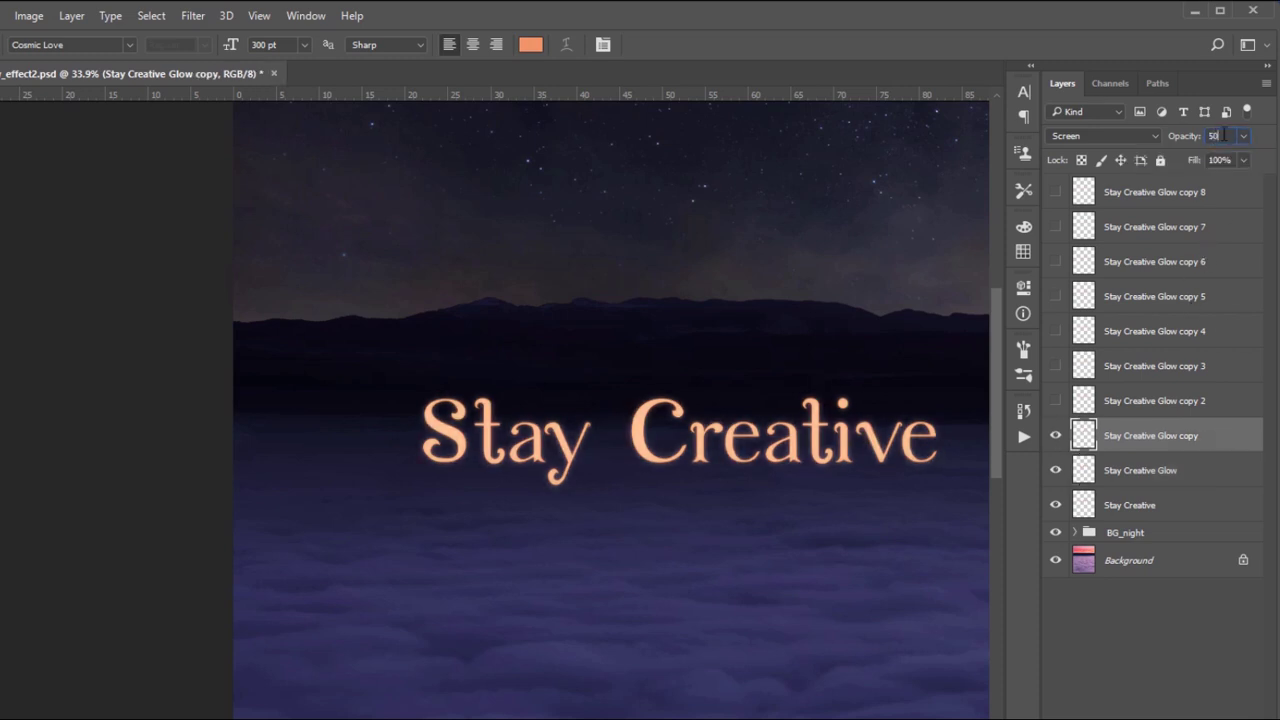
Show Stay Creative Glow copy 2 and copy 3 and set the opacity of each to 50%
{"action": "left_click", "coordinate": [1055, 401]}
{"action": "left_click", "coordinate": [1235, 404]}
{"action": "type", "text": "50"}
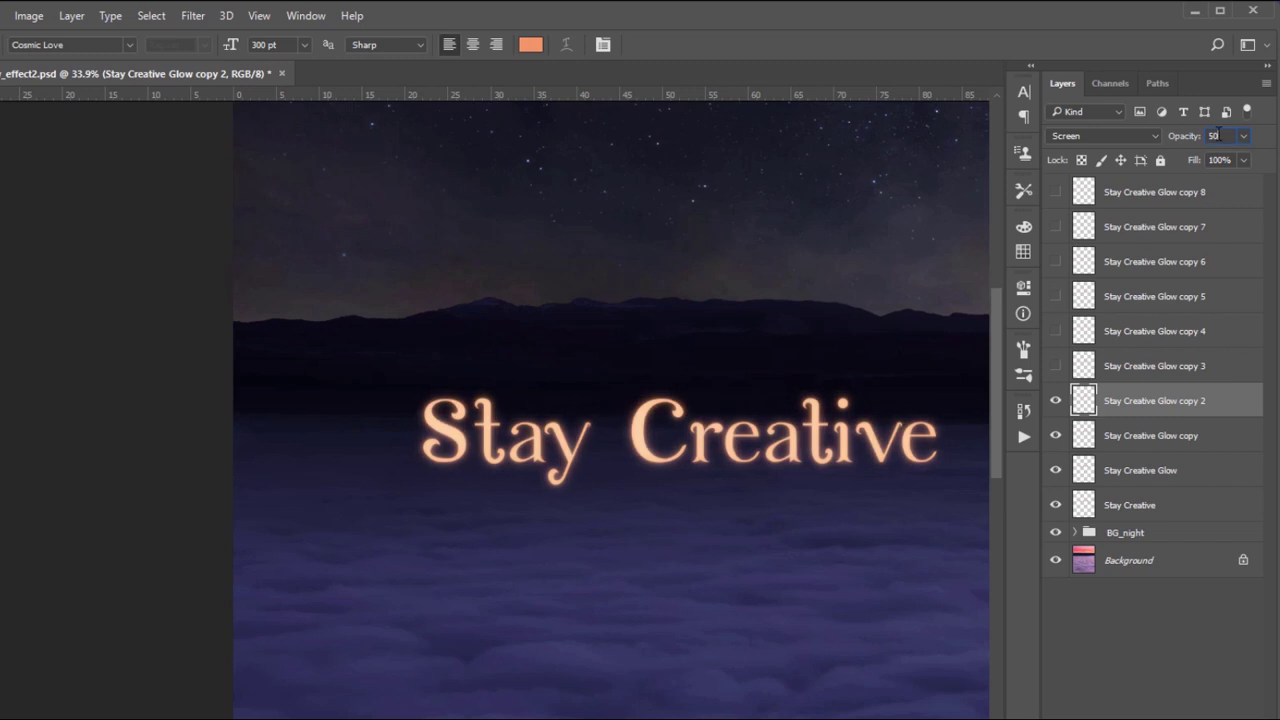
{"action": "left_click", "coordinate": [1143, 367]}
{"action": "left_click", "coordinate": [1055, 366]}
{"action": "double_click", "coordinate": [1222, 136]}
{"action": "type", "text": "50"}
Show Stay Creative Glow copy 4 at 60% opacity and Stay Creative Glow copy 5 at 70% opacity
{"action": "left_click", "coordinate": [1056, 332]}
{"action": "left_click", "coordinate": [1231, 328]}
{"action": "type", "text": "60"}
{"action": "left_click", "coordinate": [1055, 296]}
{"action": "left_click", "coordinate": [1203, 296]}
{"action": "double_click", "coordinate": [1222, 136]}
{"action": "type", "text": "70"}
Show Stay Creative Glow copy 6 at 80% opacity and Stay Creative Glow copy 7 at 40% opacity
{"action": "left_click", "coordinate": [1056, 262]}
{"action": "left_click", "coordinate": [1229, 264]}
{"action": "double_click", "coordinate": [1219, 136]}
{"action": "type", "text": "80"}
{"action": "left_click", "coordinate": [1056, 227]}
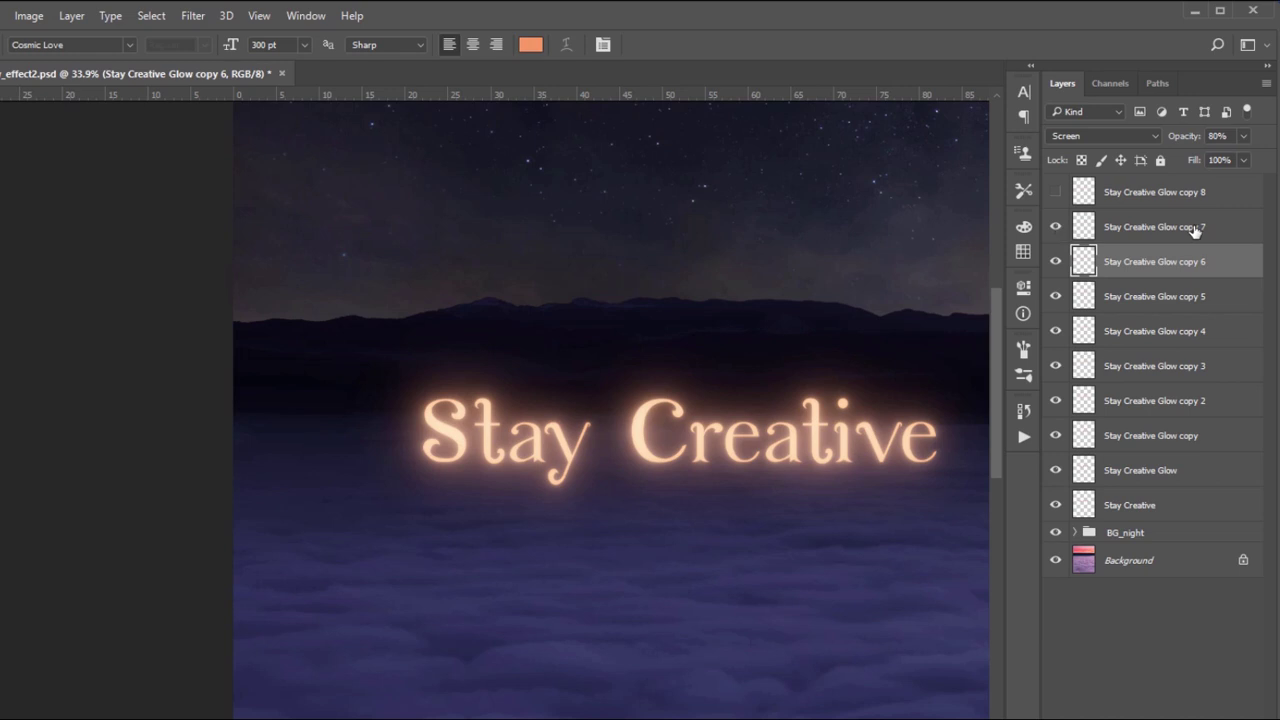
{"action": "left_click", "coordinate": [1233, 227]}
{"action": "double_click", "coordinate": [1219, 136]}
{"action": "type", "text": "40"}
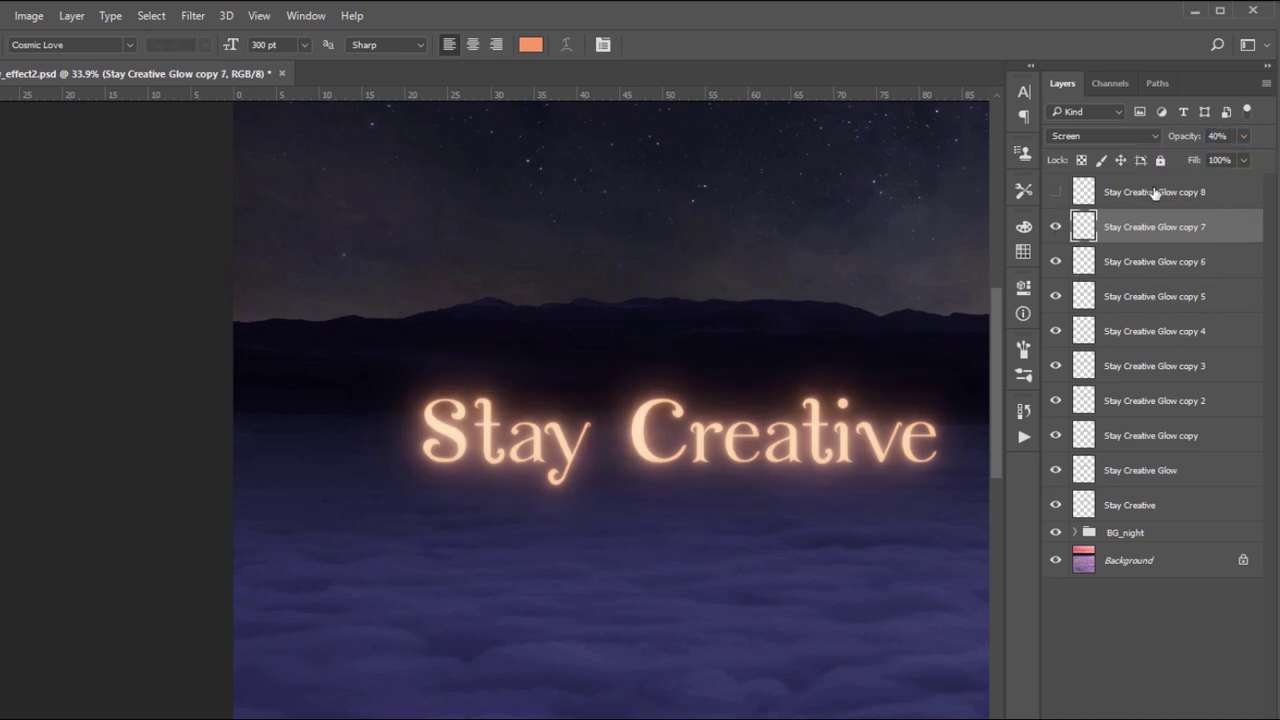
Show Stay Creative Glow copy 8, set its opacity to 80%, and deselect all layers
{"action": "left_click", "coordinate": [1155, 193]}
{"action": "left_click", "coordinate": [1056, 192]}
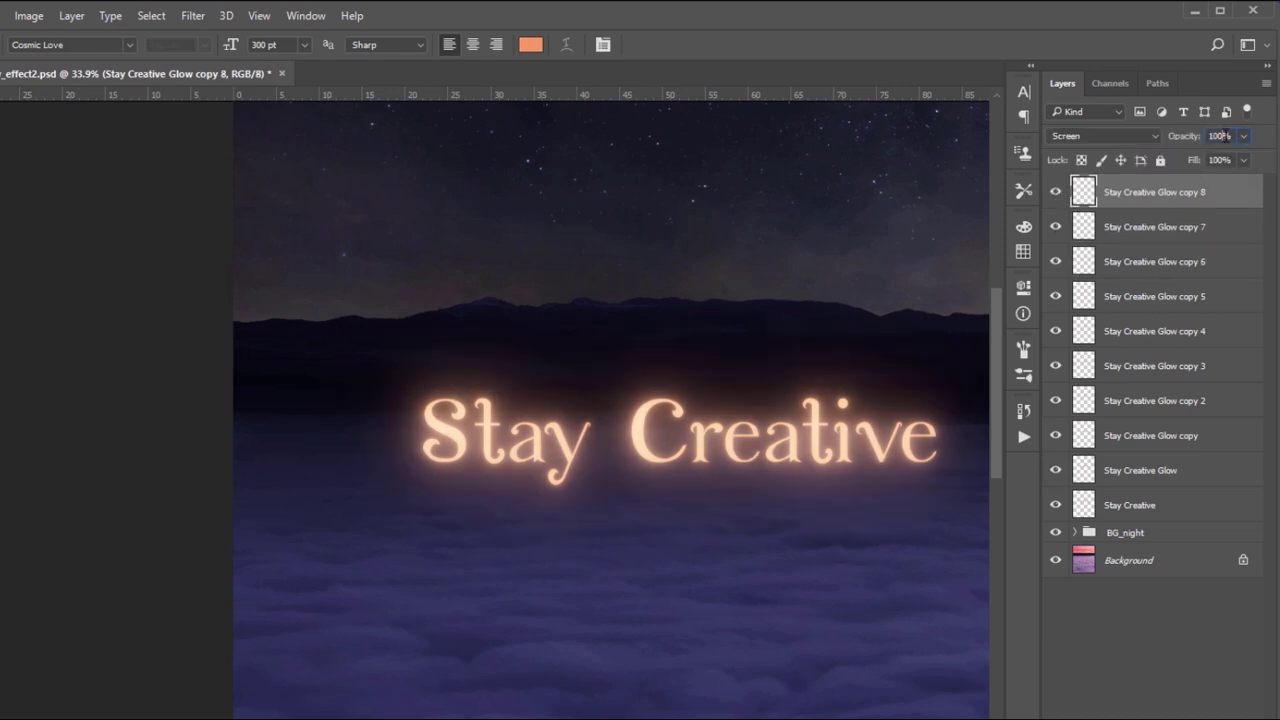
{"action": "type", "text": "80"}
{"action": "left_click", "coordinate": [1151, 645]}
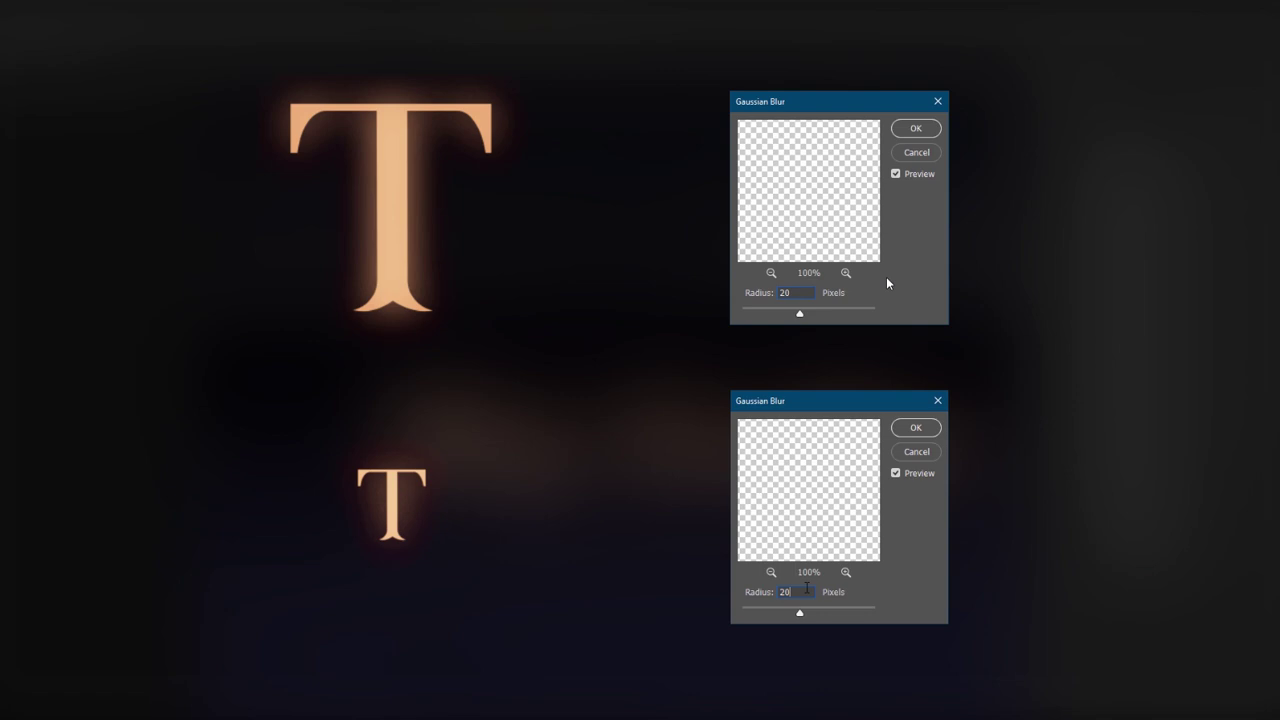
{"action": "type", "text": "0"}
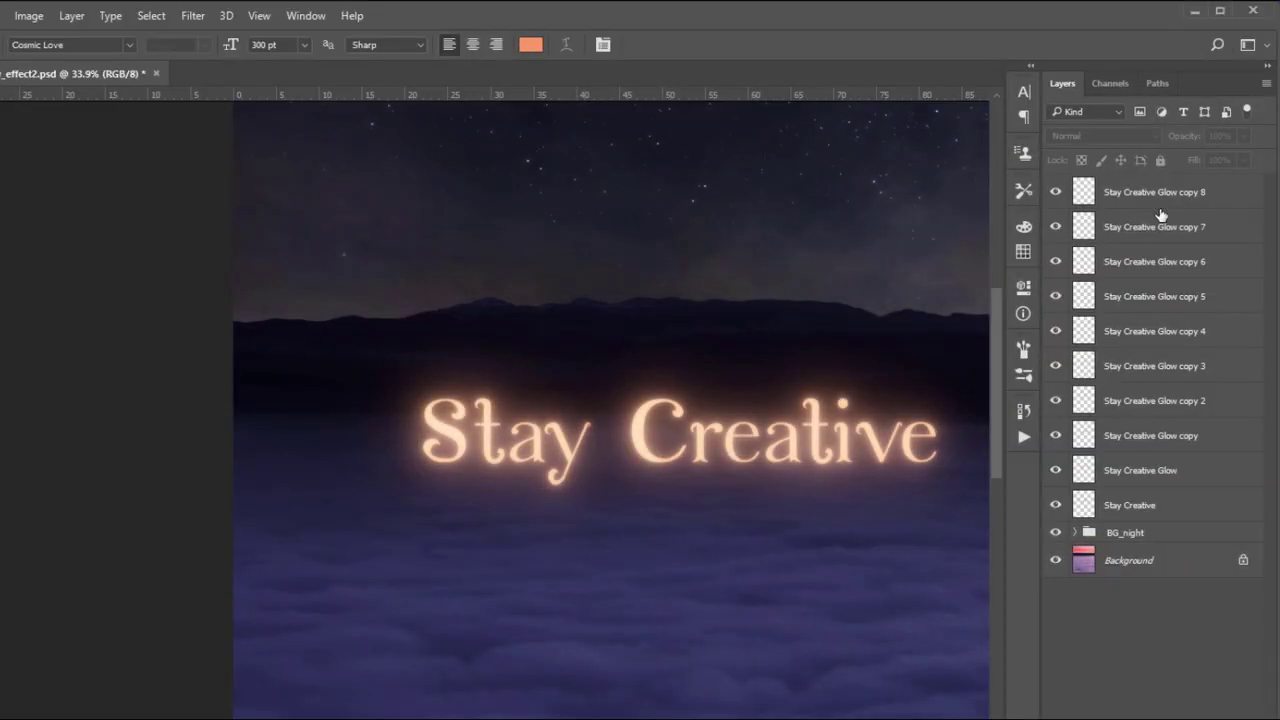
Group all the text layers from Stay Creative up to Stay Creative Glow copy 8
{"action": "left_click", "coordinate": [1162, 194]}
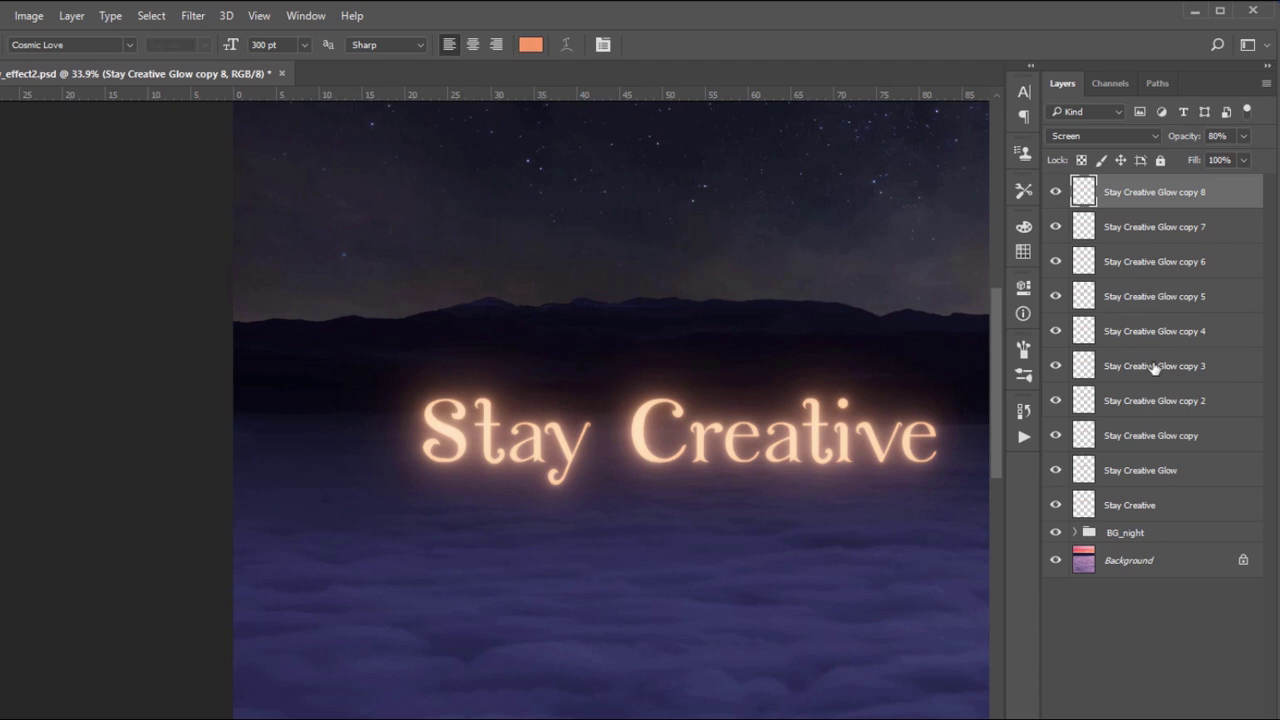
{"action": "left_click", "coordinate": [1148, 502], "text": "shift"}
{"action": "key", "text": "ctrl+g"}
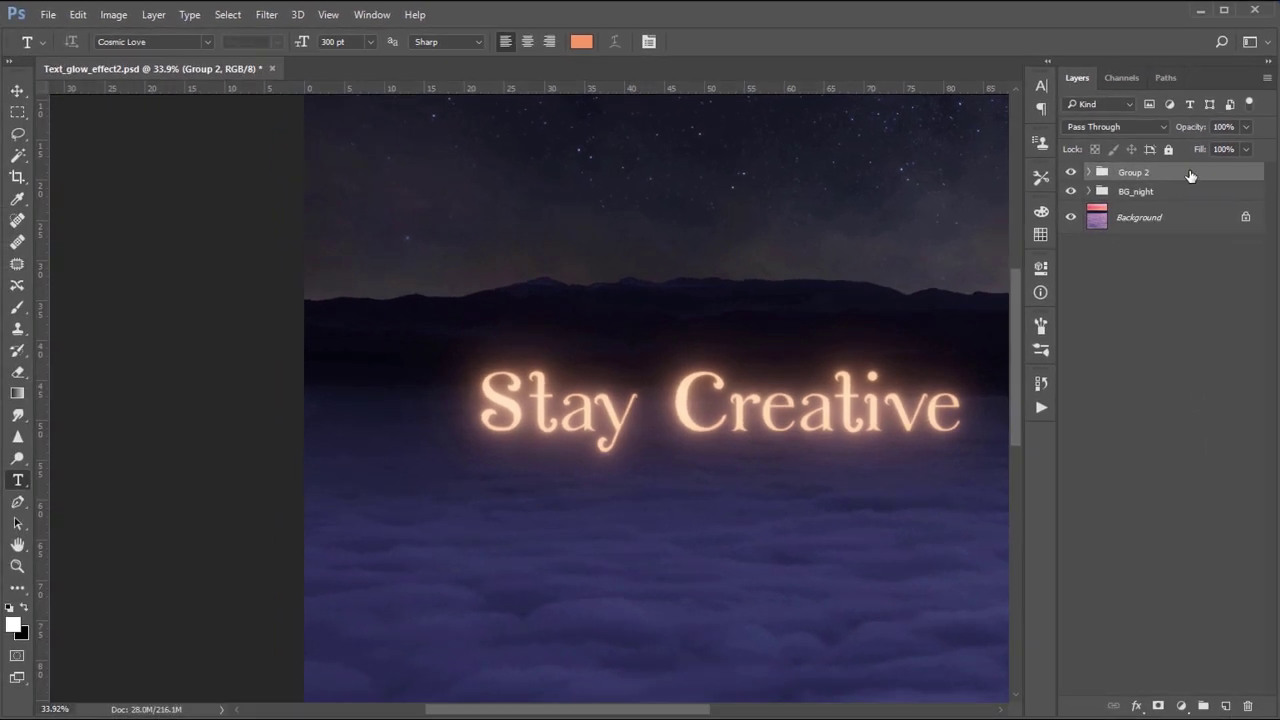
Brighten the text group with a clipped Curves adjustment, moving the white point to input 229 and adding a point at input 175, output 207
{"action": "left_click", "coordinate": [1181, 706]}
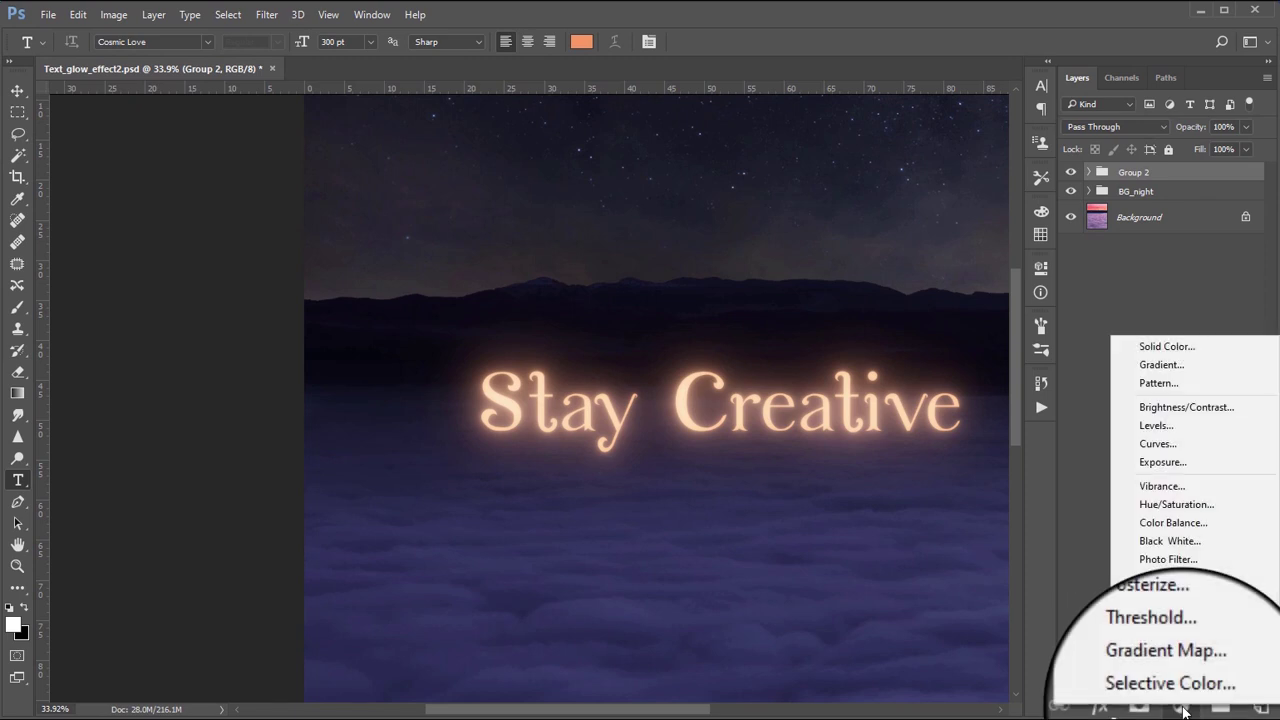
{"action": "left_click", "coordinate": [1169, 446]}
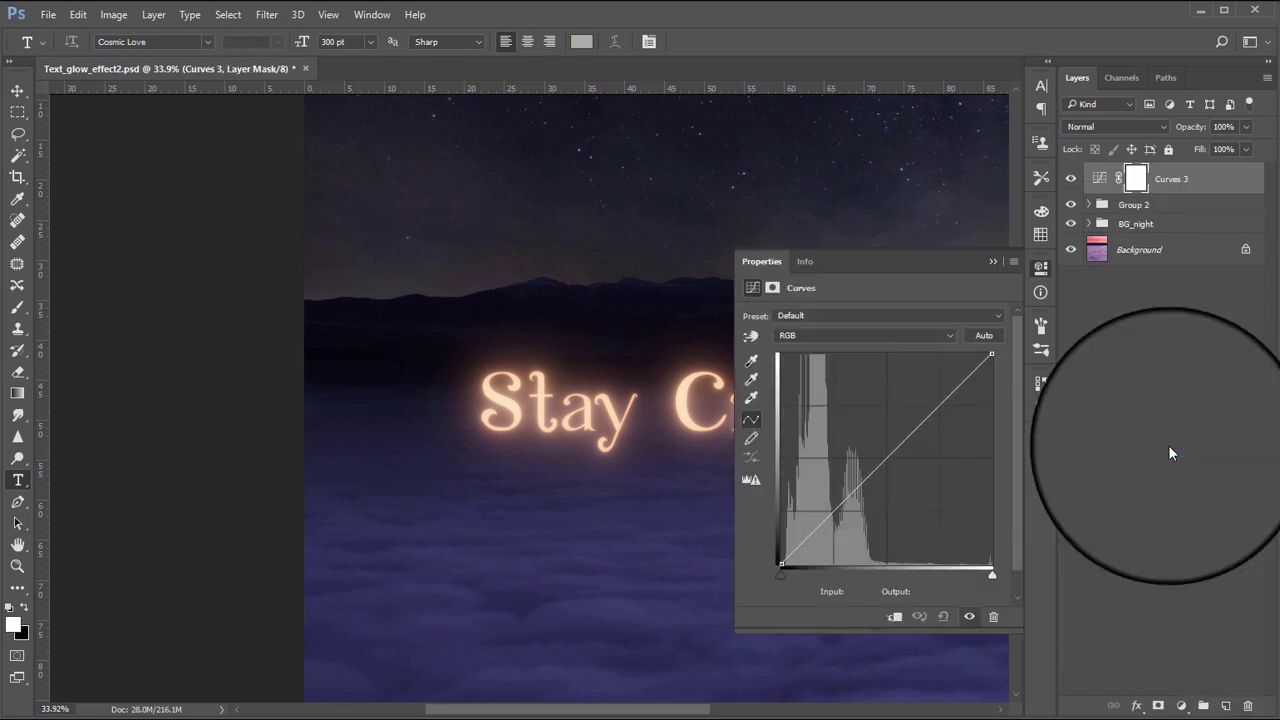
{"action": "left_click", "coordinate": [1096, 192], "text": "alt"}
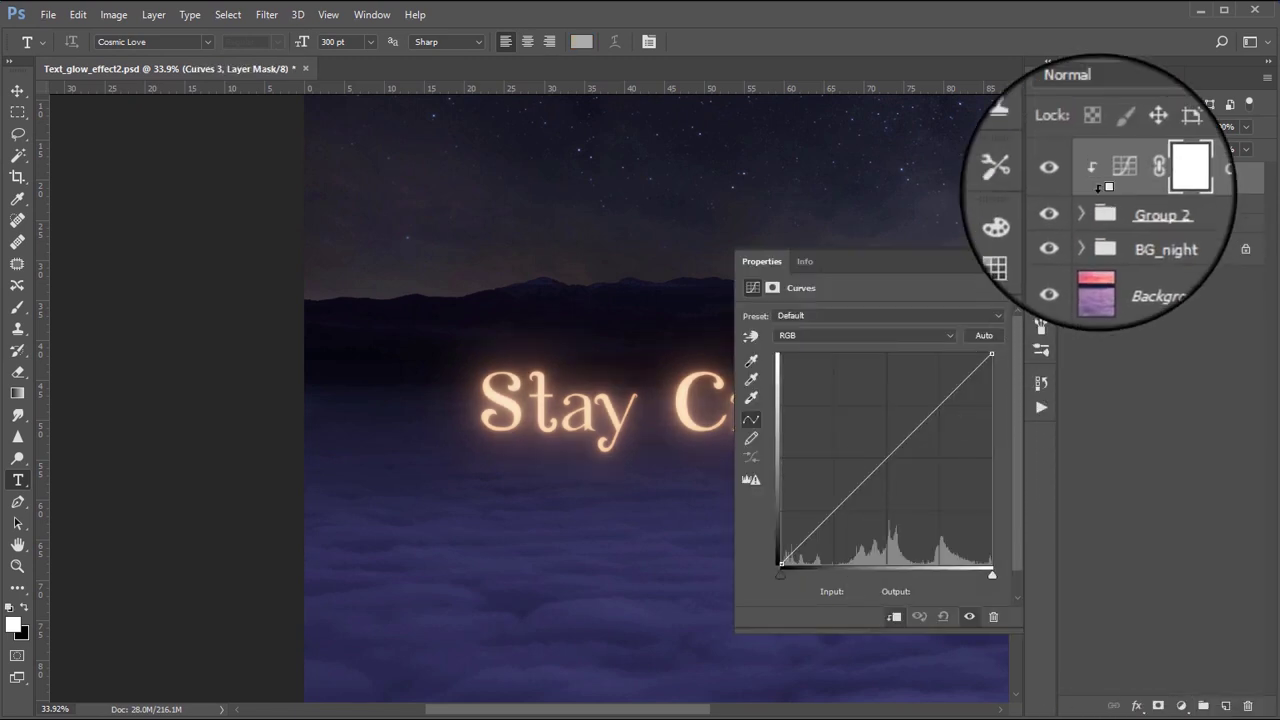
{"action": "left_click_drag", "start_coordinate": [991, 354], "coordinate": [970, 348]}
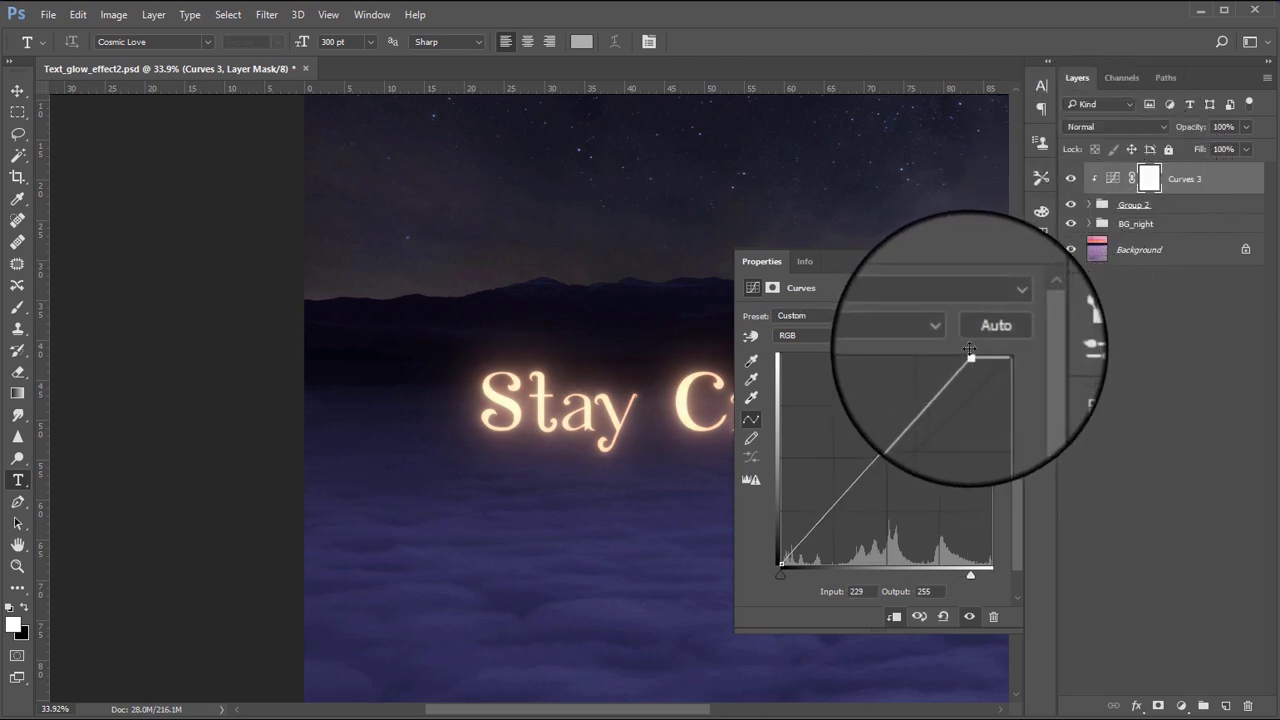
{"action": "mouse_move", "coordinate": [925, 399]}
{"action": "left_mouse_down"}
{"action": "mouse_move", "coordinate": [914, 394]}
{"action": "mouse_move", "coordinate": [926, 394]}
{"action": "left_mouse_up"}
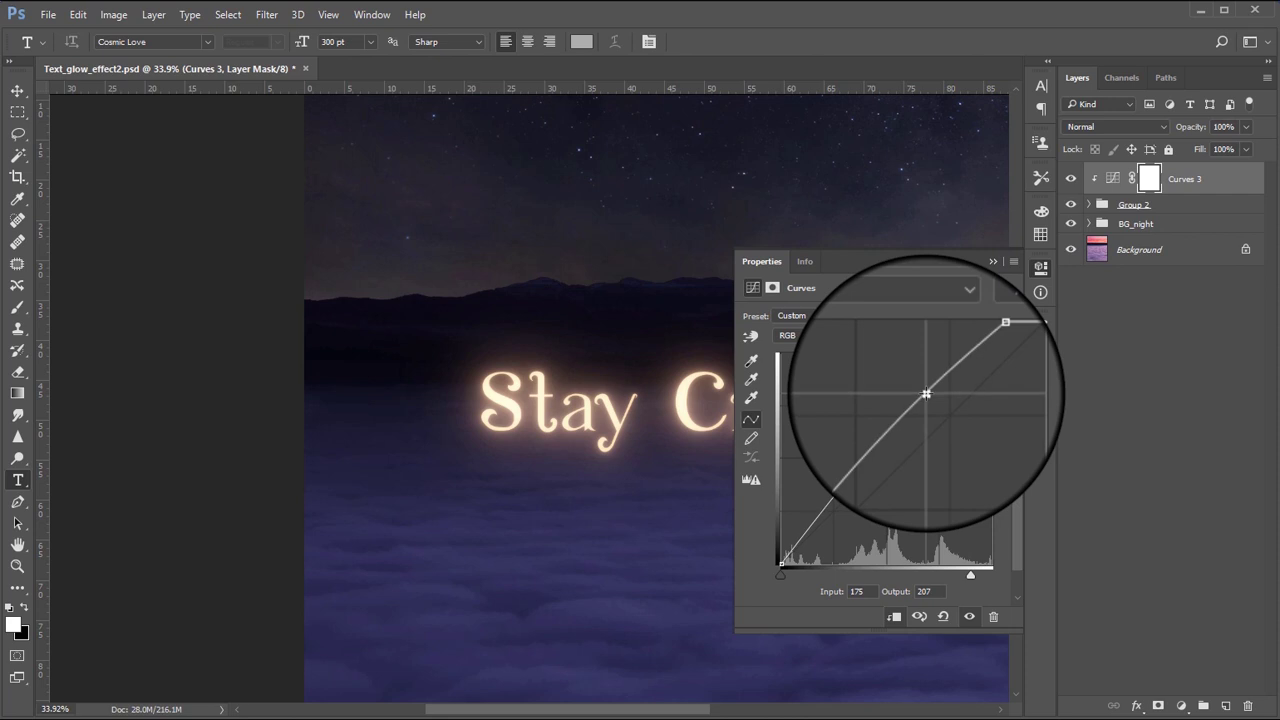
{"action": "left_click", "coordinate": [992, 261]}
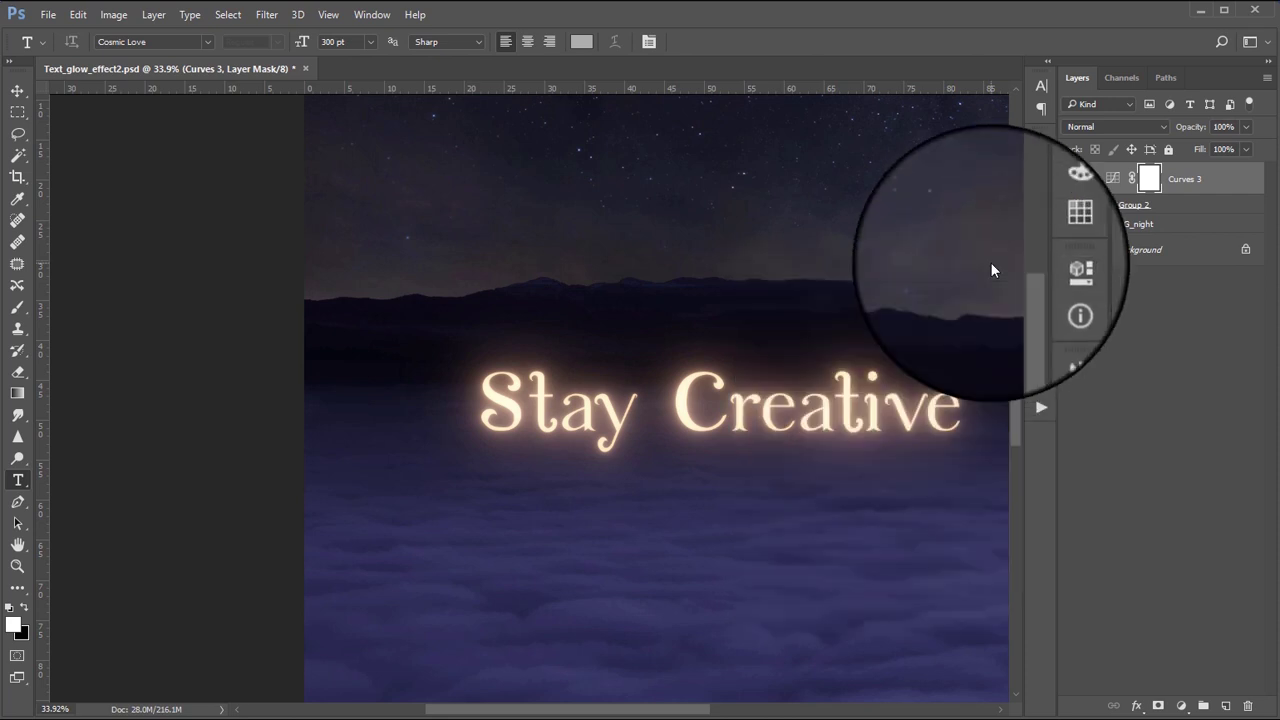
Add a clipped Color Balance adjustment above Curves 3 with the midtones at red +64 and magenta-green -7
{"action": "left_click", "coordinate": [1181, 706]}
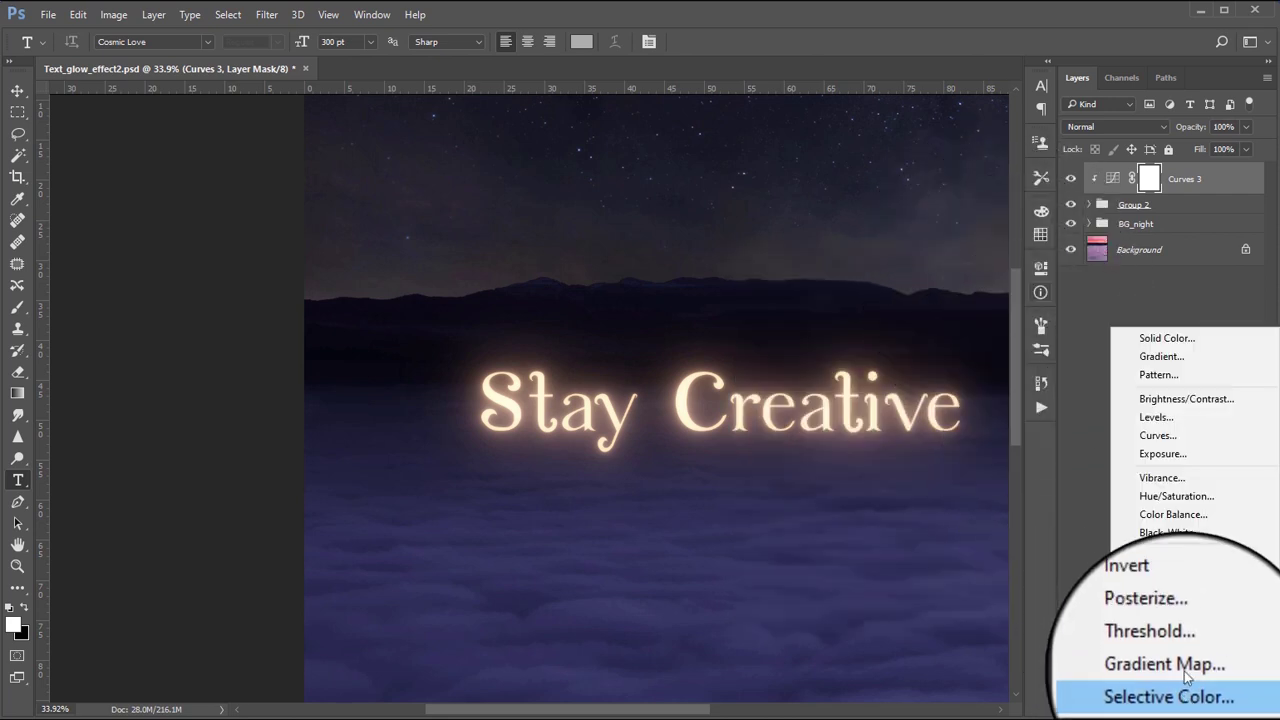
{"action": "left_click", "coordinate": [1176, 514]}
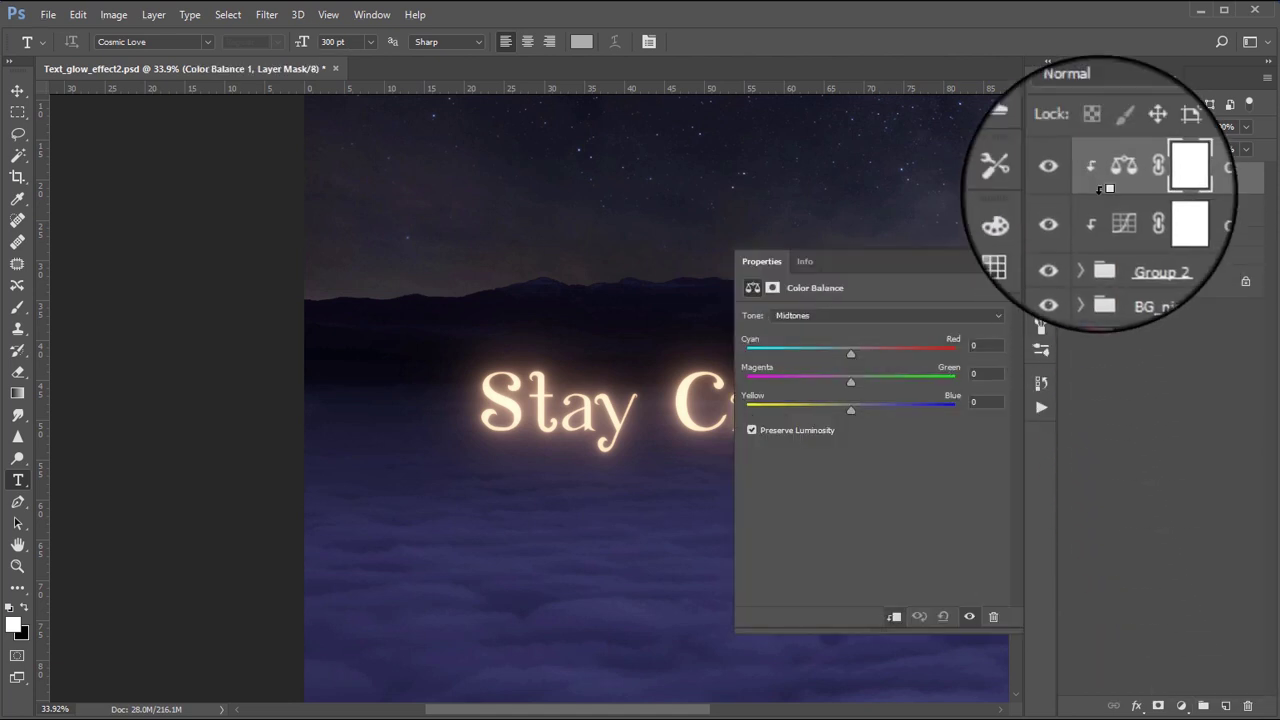
{"action": "left_click_drag", "start_coordinate": [864, 352], "coordinate": [843, 379]}
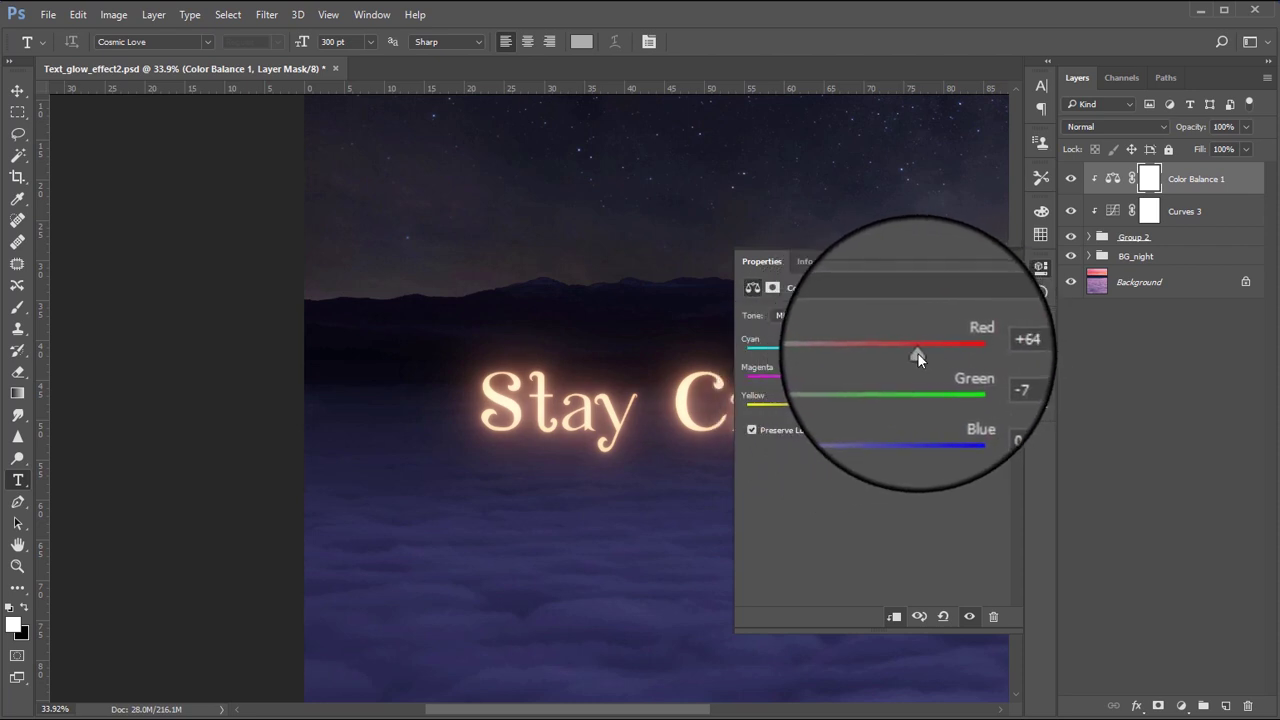
{"action": "left_click", "coordinate": [994, 262]}
{"action": "left_click", "coordinate": [1174, 346]}
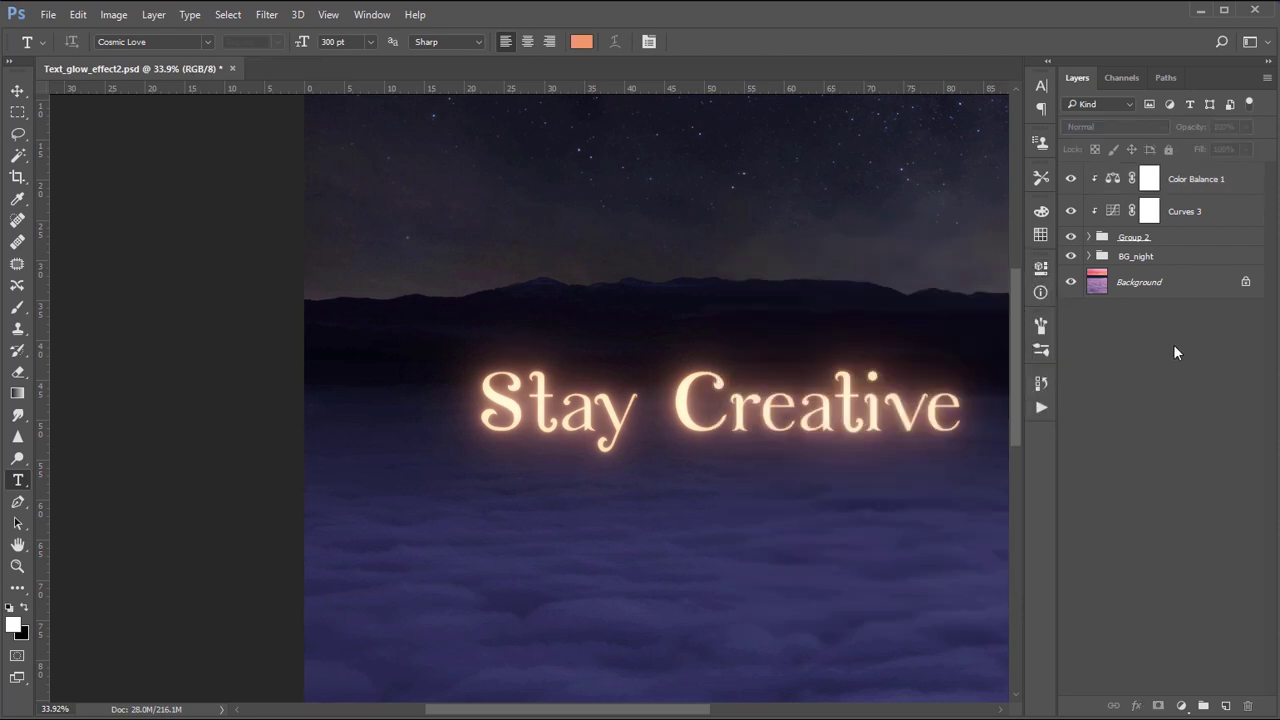
Group Color Balance 1, Curves 3 and Group 2 together and name the new group Glowing Text
{"action": "left_click", "coordinate": [1237, 182]}
{"action": "left_click", "coordinate": [1199, 241], "text": "shift"}
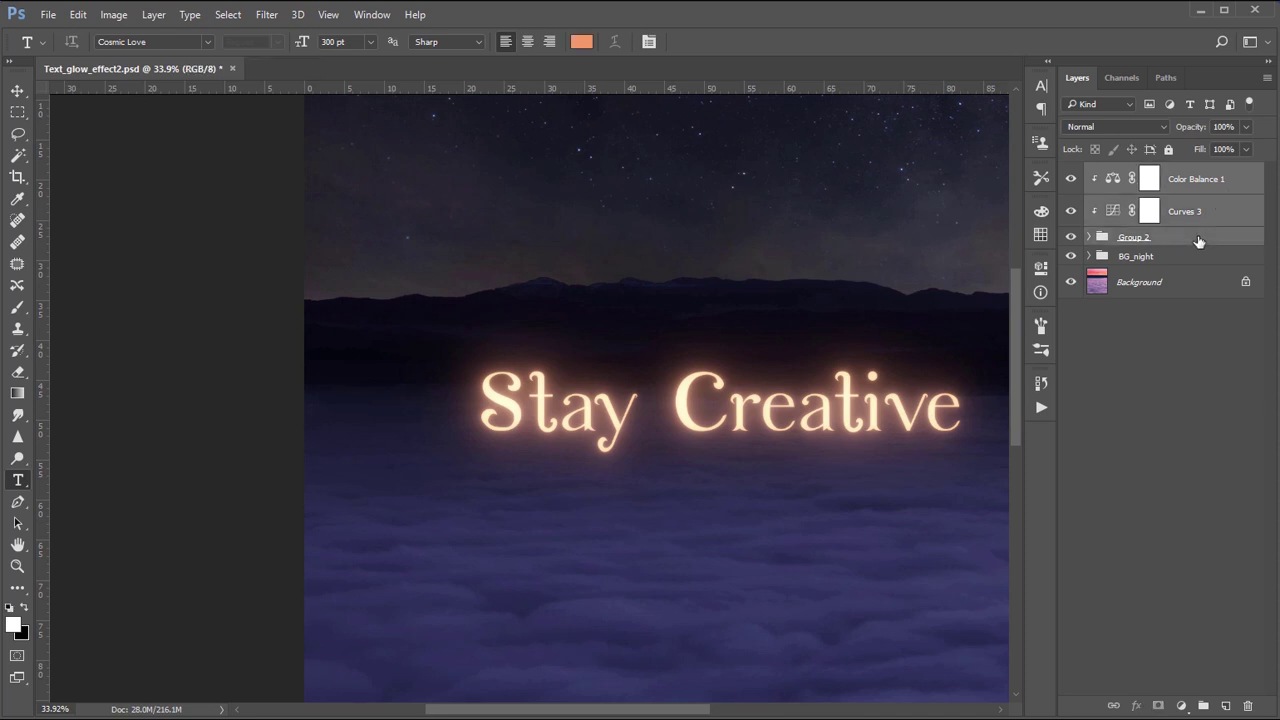
{"action": "key", "text": "ctrl+g"}
{"action": "double_click", "coordinate": [1133, 173]}
{"action": "type", "text": "Glowing"}
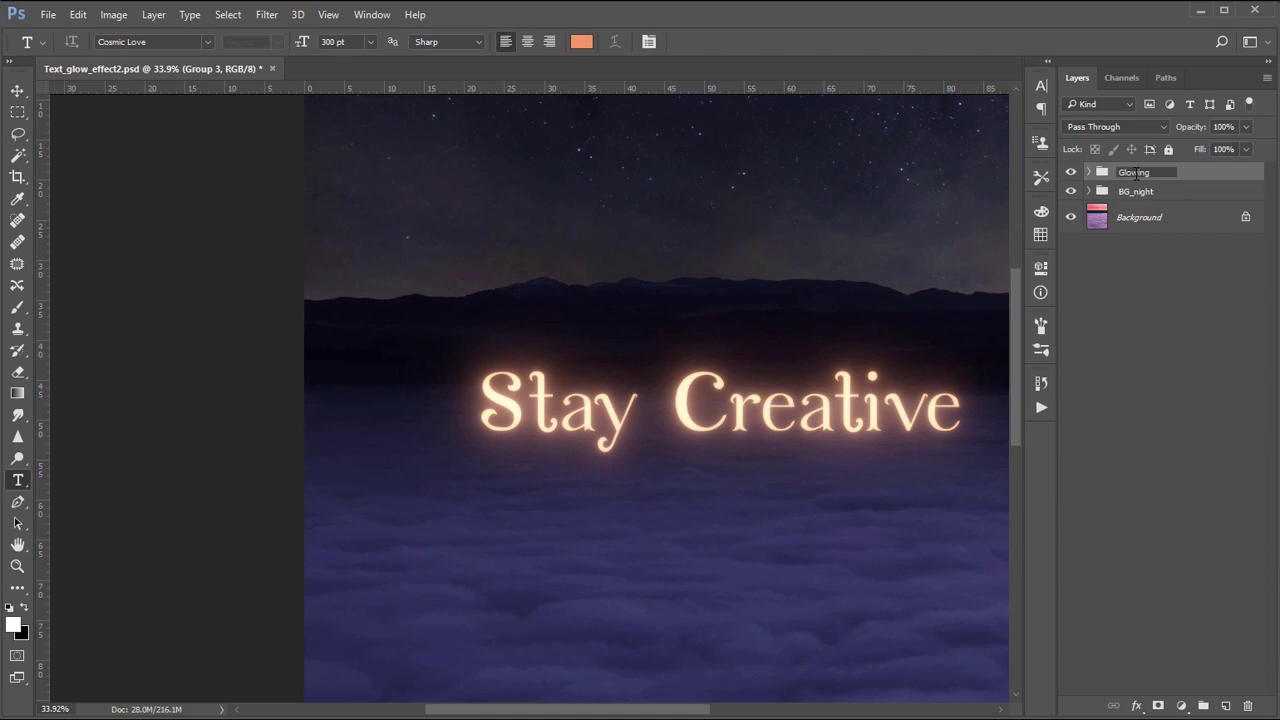
{"action": "left_click", "coordinate": [1162, 287]}
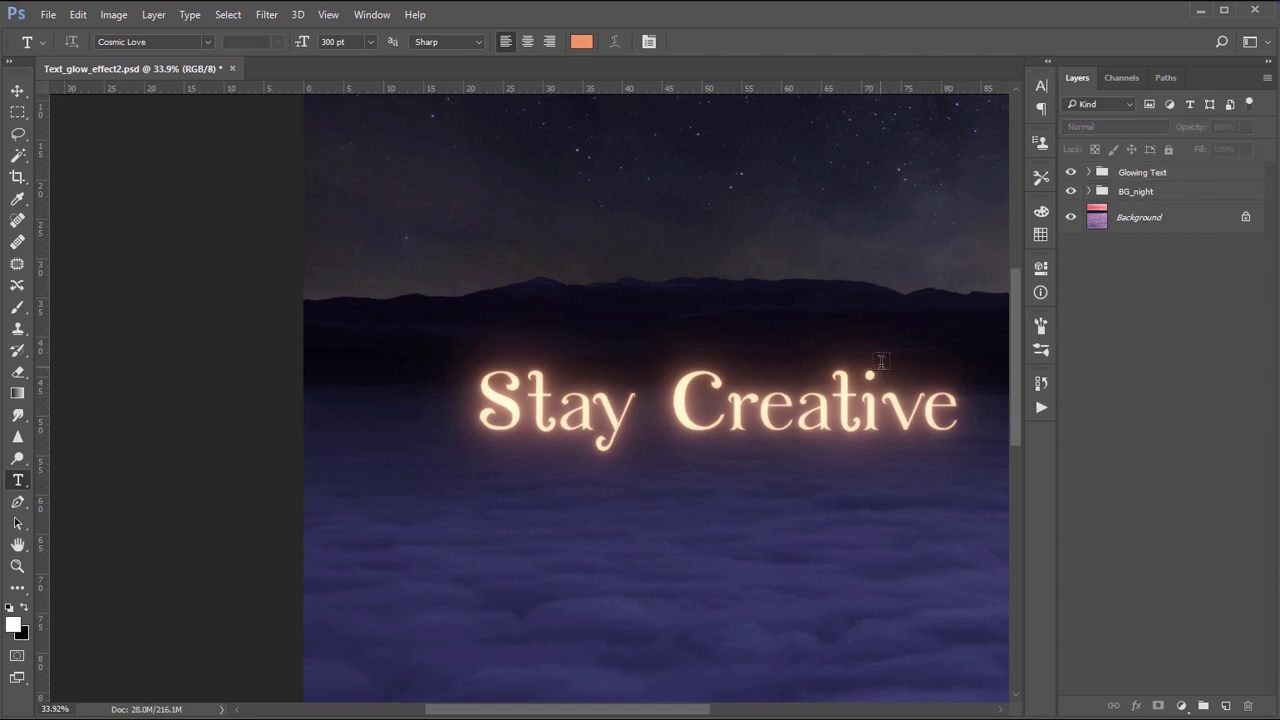
Hide the Glowing Text group, duplicate the Background layer and move the copy above the BG_night group
{"action": "scroll", "coordinate": [881, 361], "scroll_direction": "down", "scroll_amount": 3}
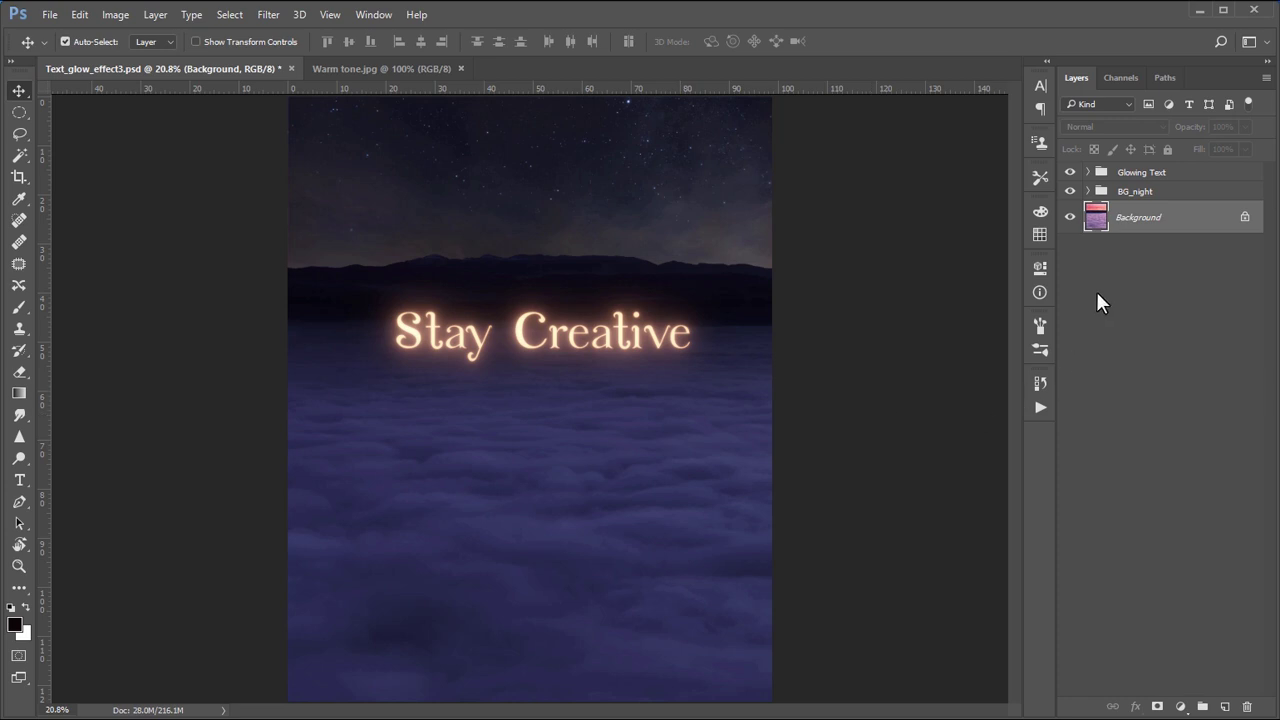
{"action": "left_click", "coordinate": [1071, 172]}
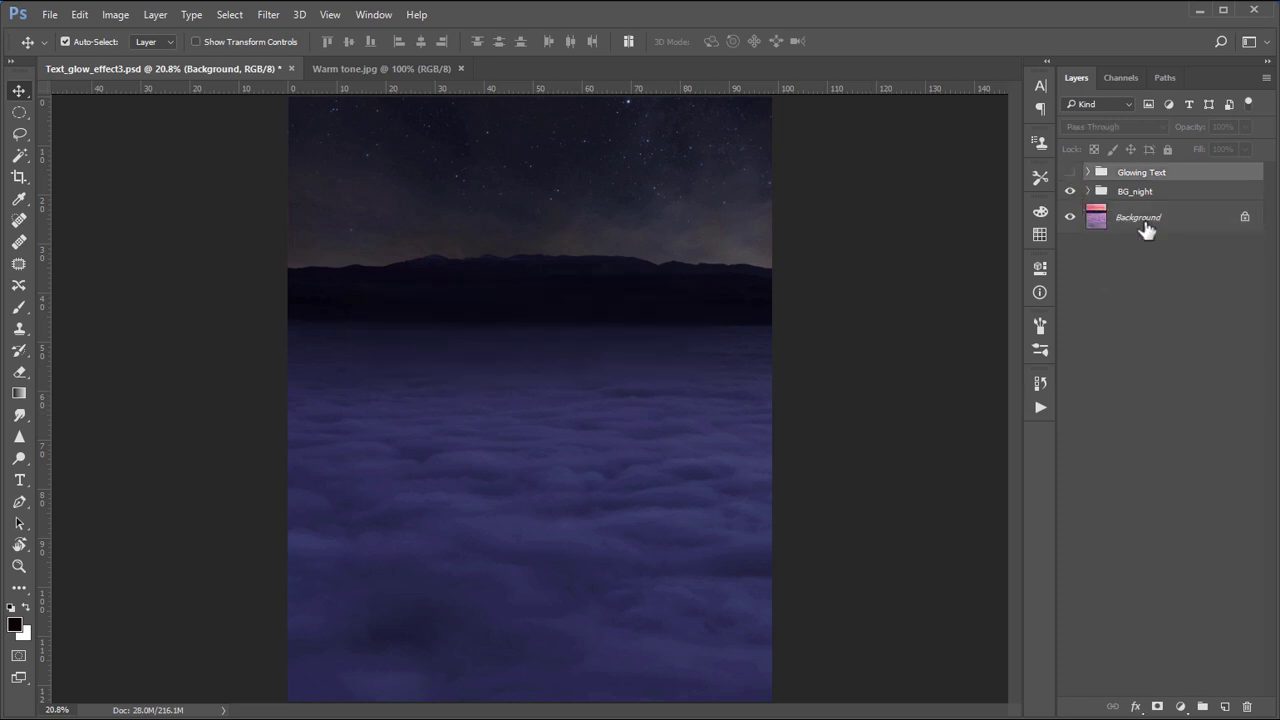
{"action": "left_click", "coordinate": [1195, 226]}
{"action": "key", "text": "ctrl+j"}
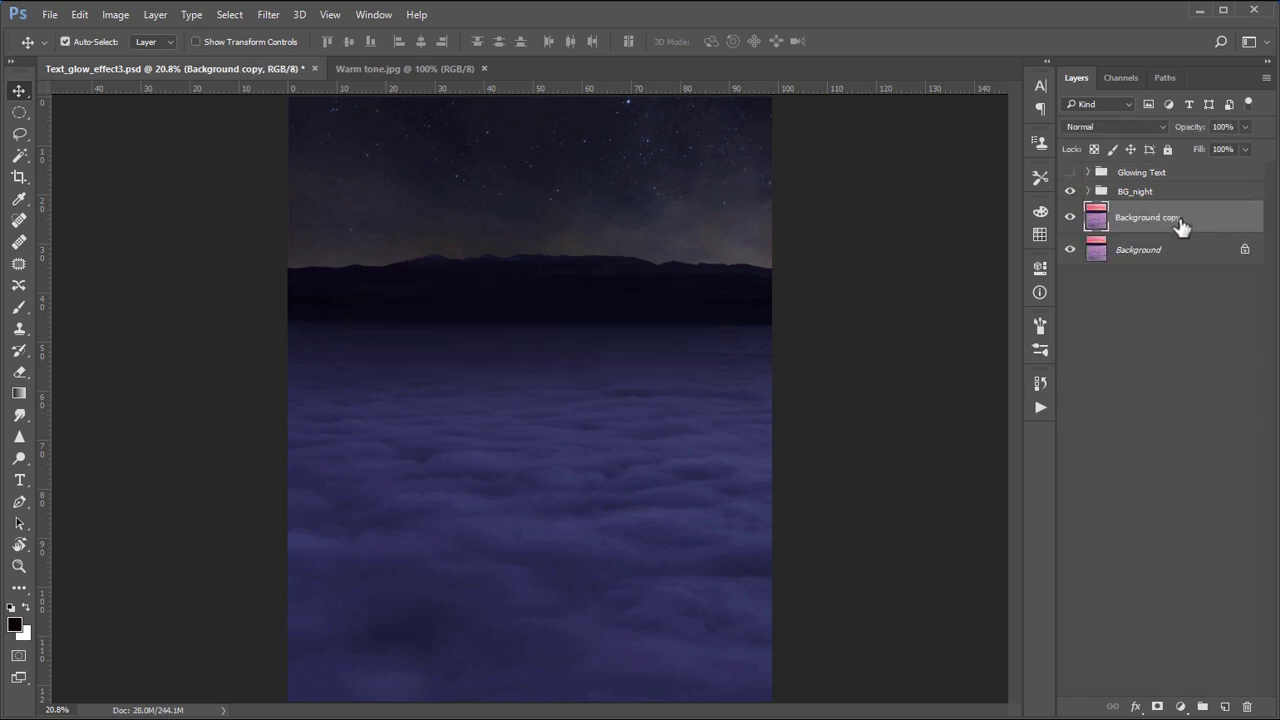
{"action": "left_click_drag", "start_coordinate": [1196, 213], "coordinate": [1176, 181]}
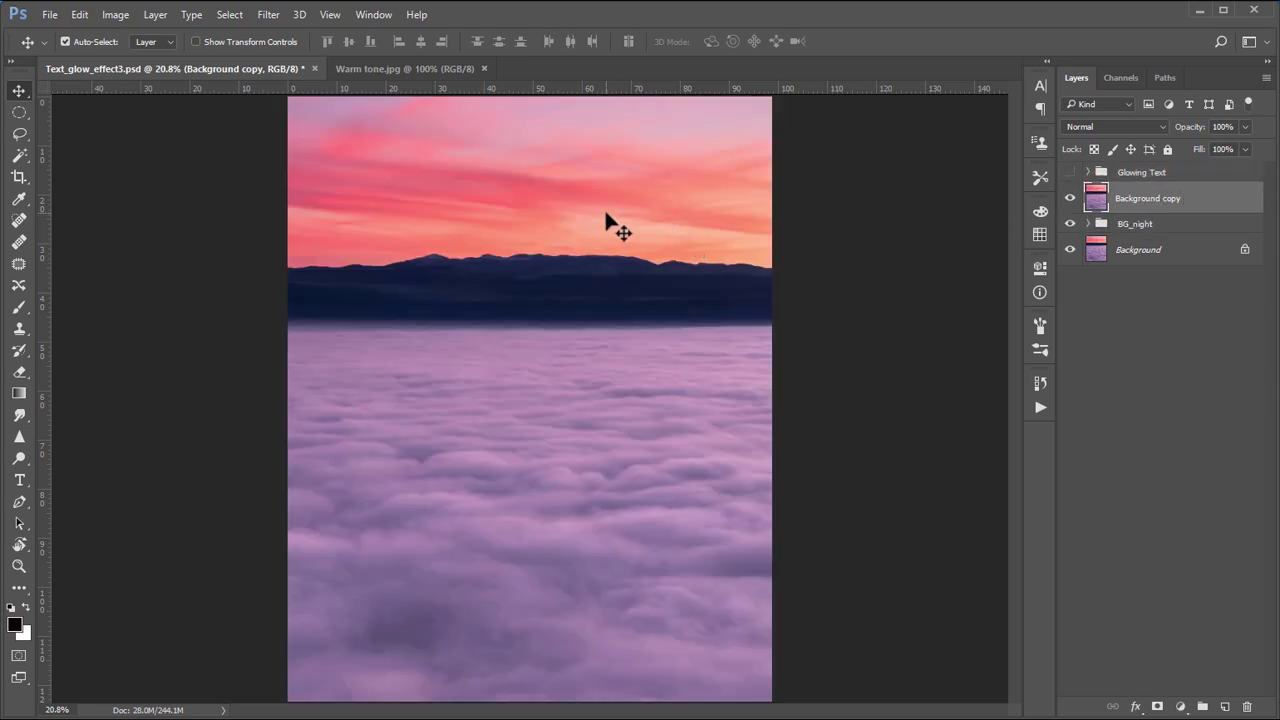
Copy the palette image from Warm tone.jpg into the Text_glow_effect3.psd document, placing it over the clouds
{"action": "left_click", "coordinate": [436, 68]}
{"action": "left_click_drag", "start_coordinate": [530, 322], "coordinate": [639, 376]}
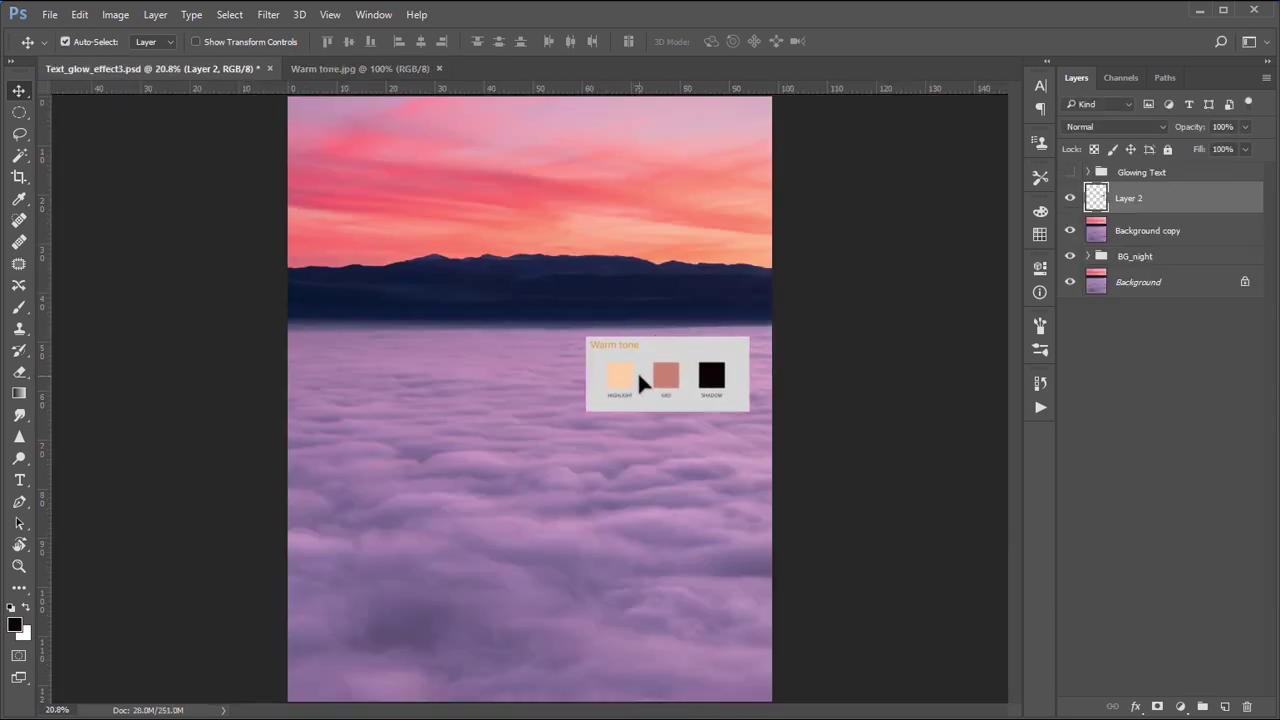
Add a Curves adjustment above Background copy and set its auto color correction algorithm to Find Dark & Light Colors
{"action": "left_click", "coordinate": [1180, 232]}
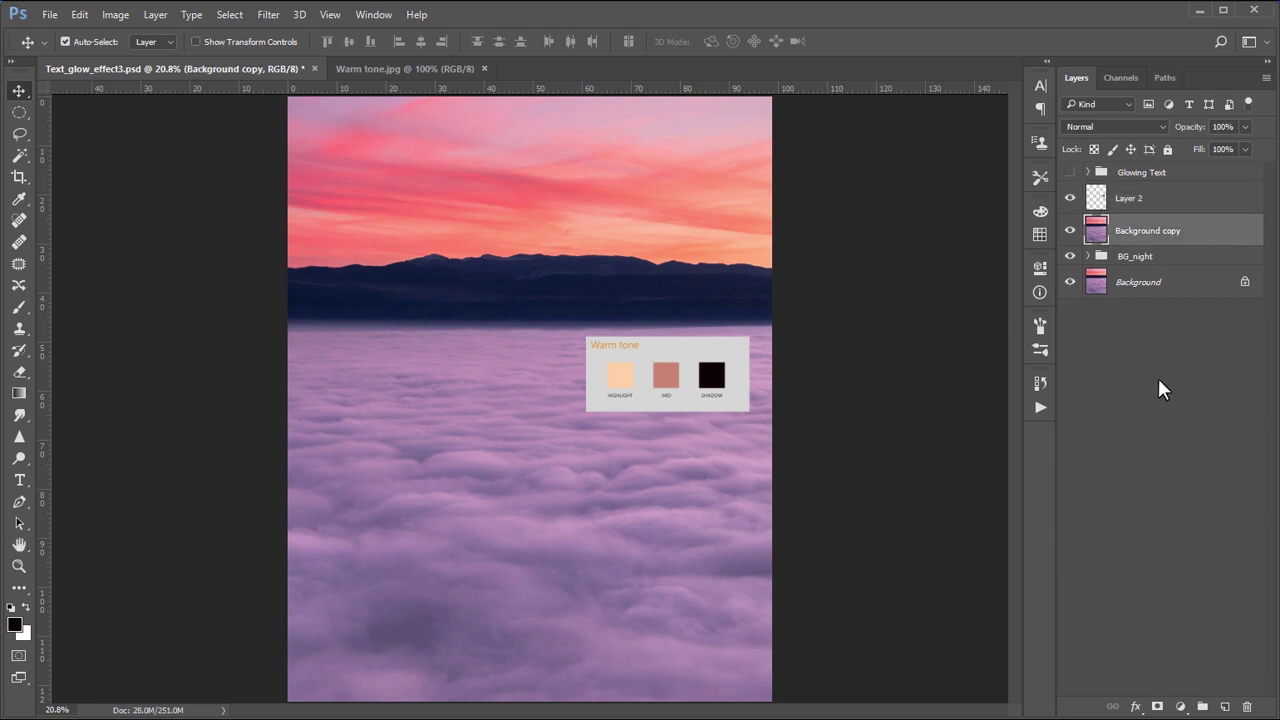
{"action": "left_click", "coordinate": [1180, 706]}
{"action": "left_click", "coordinate": [1175, 442]}
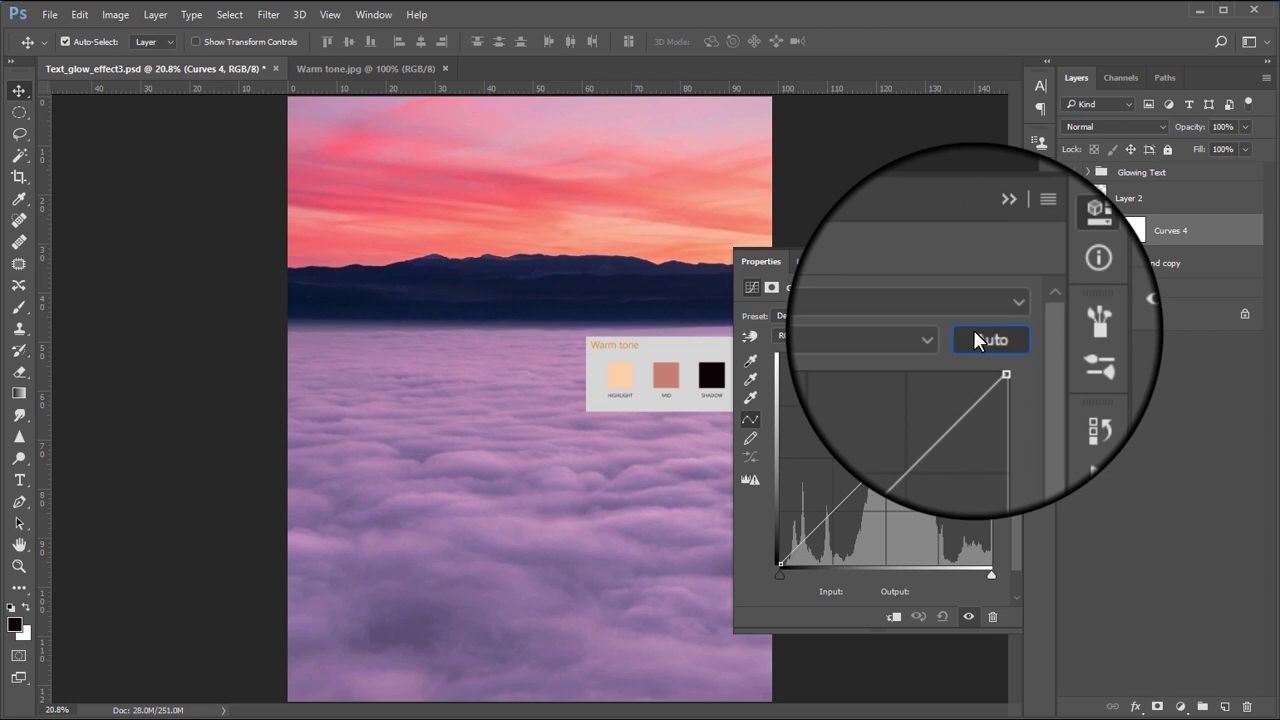
{"action": "left_click", "coordinate": [975, 335], "text": "alt"}
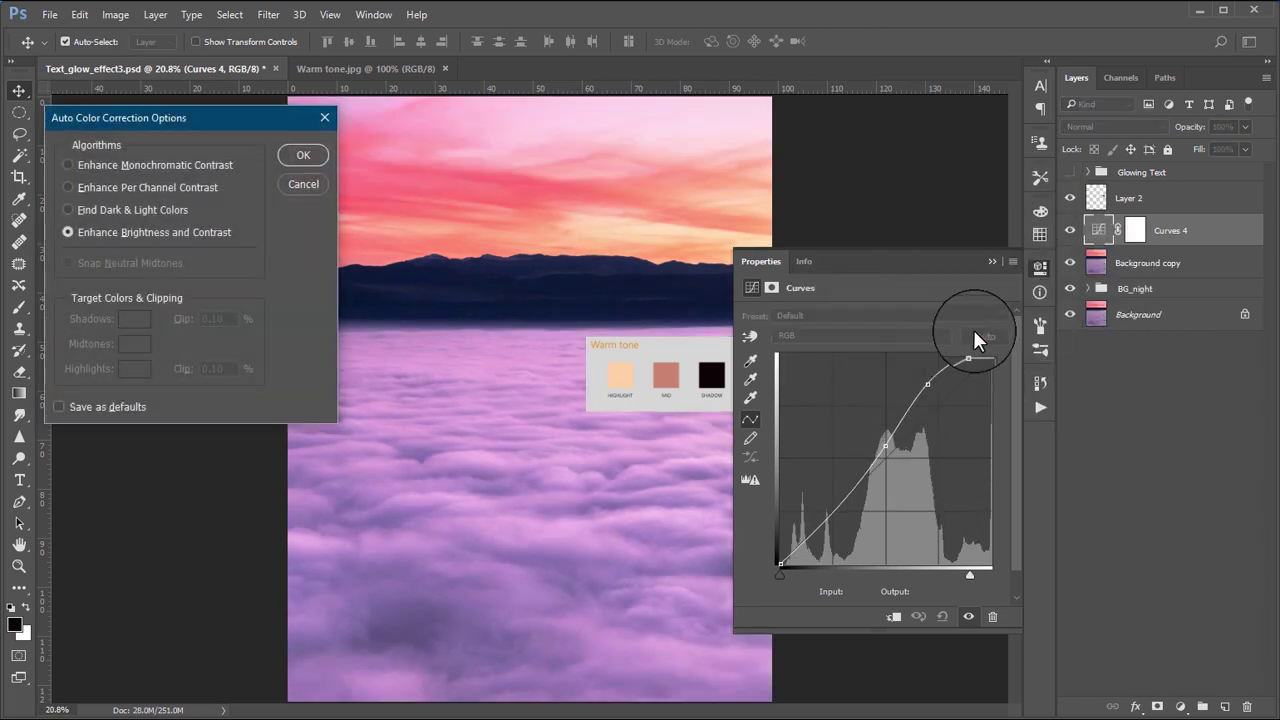
{"action": "left_click", "coordinate": [149, 208]}
Sample the palette's swatches to set the target highlight color to ffcea5 and the target midtone color to c58271
{"action": "left_click", "coordinate": [135, 369]}
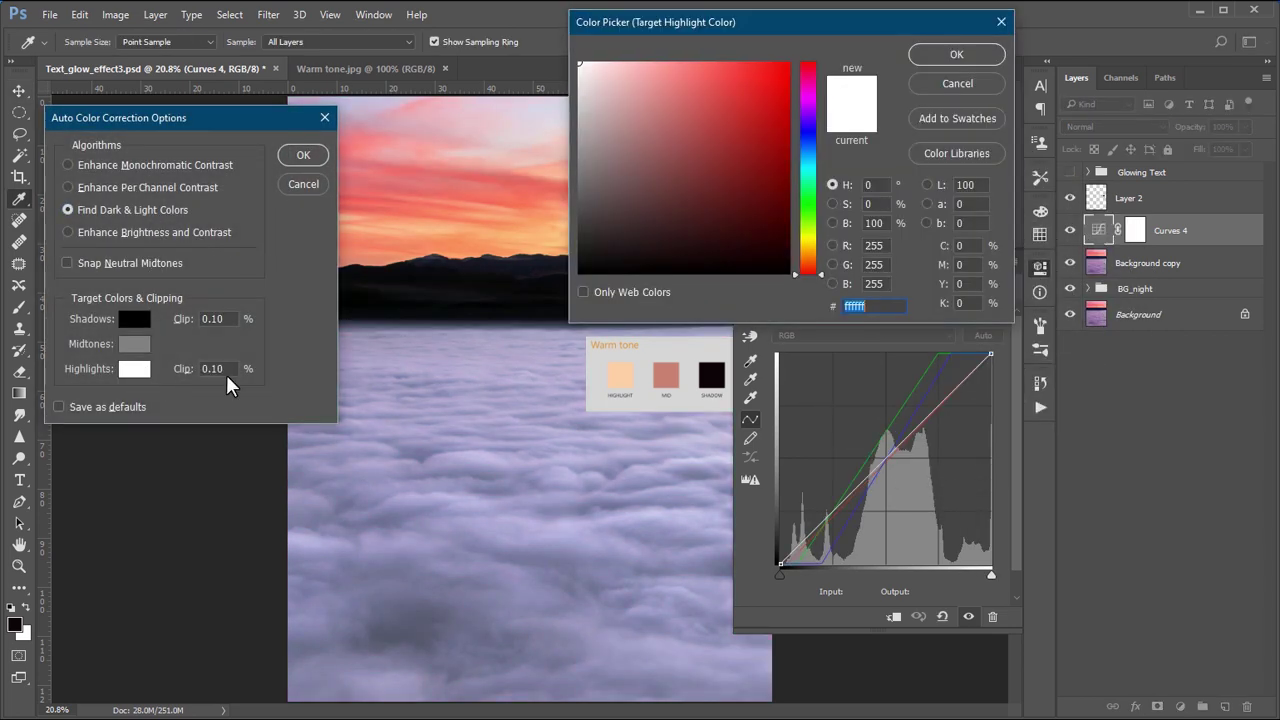
{"action": "left_click", "coordinate": [618, 373]}
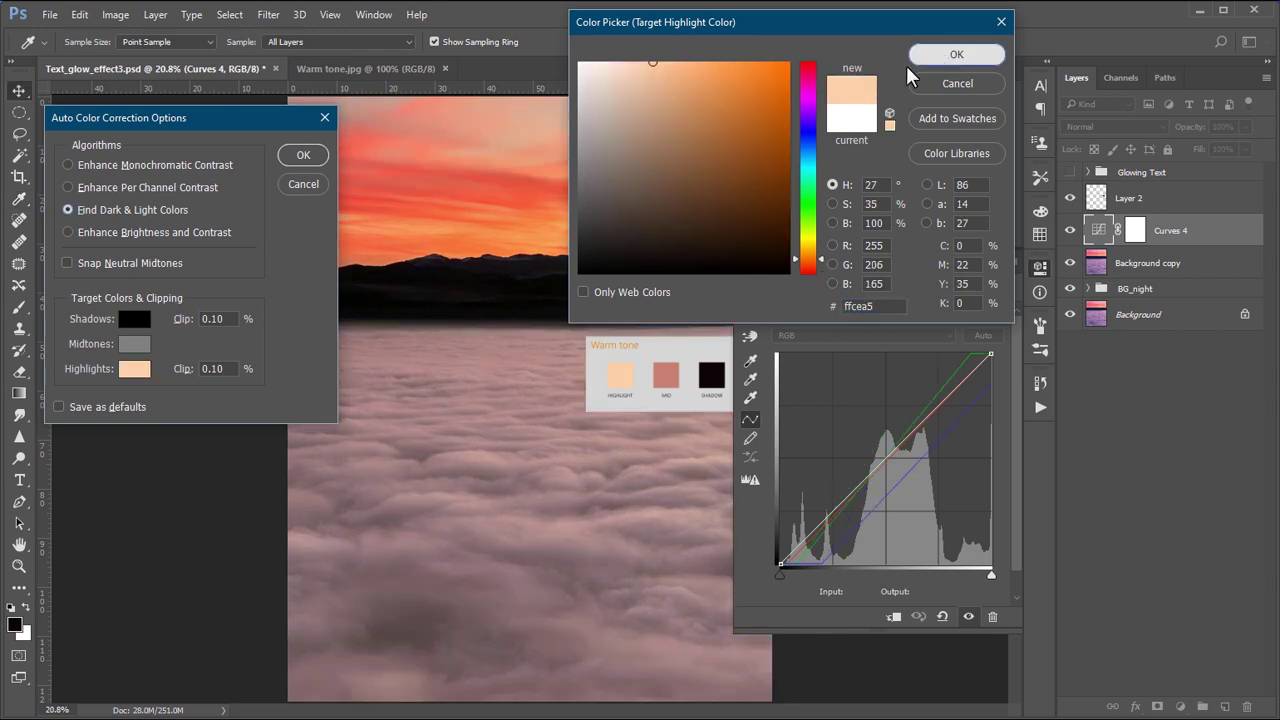
{"action": "left_click", "coordinate": [956, 54]}
{"action": "left_click", "coordinate": [134, 344]}
{"action": "left_click", "coordinate": [677, 375]}
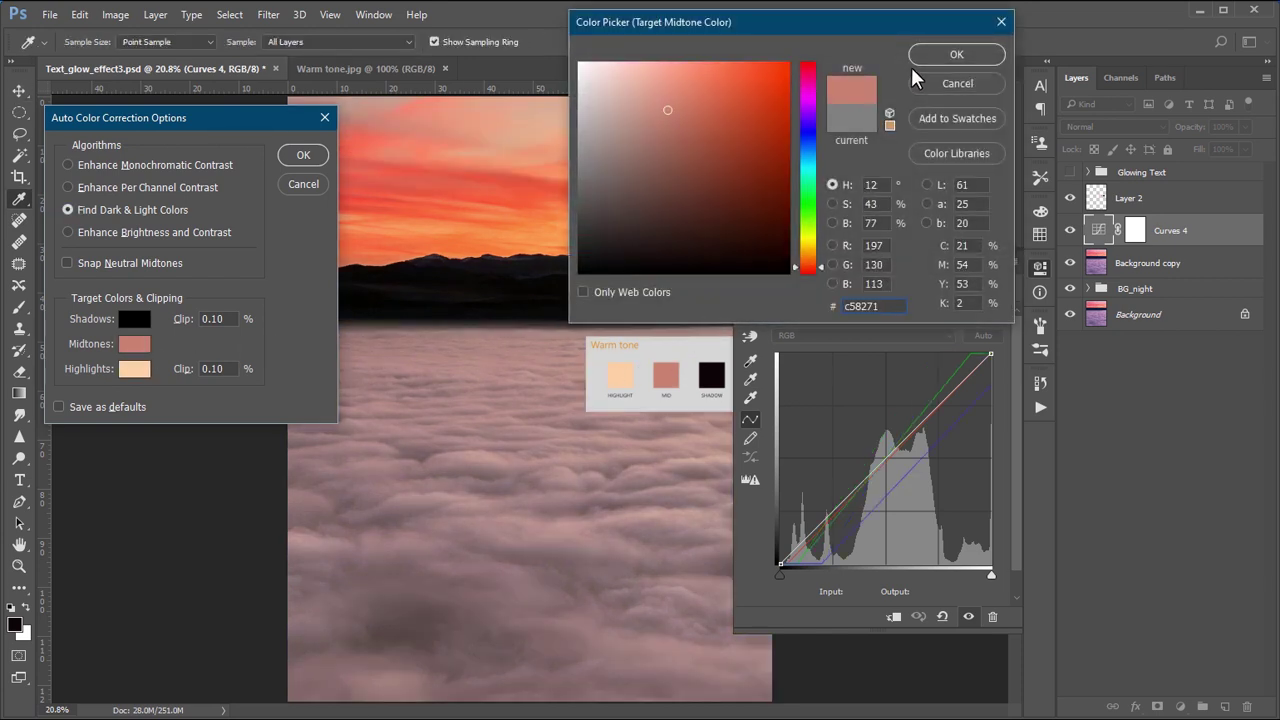
{"action": "left_click", "coordinate": [956, 54]}
Set the target shadow color to 0d0407 from the palette's shadow swatch and apply the auto color correction
{"action": "left_click", "coordinate": [134, 319]}
{"action": "left_click", "coordinate": [716, 371]}
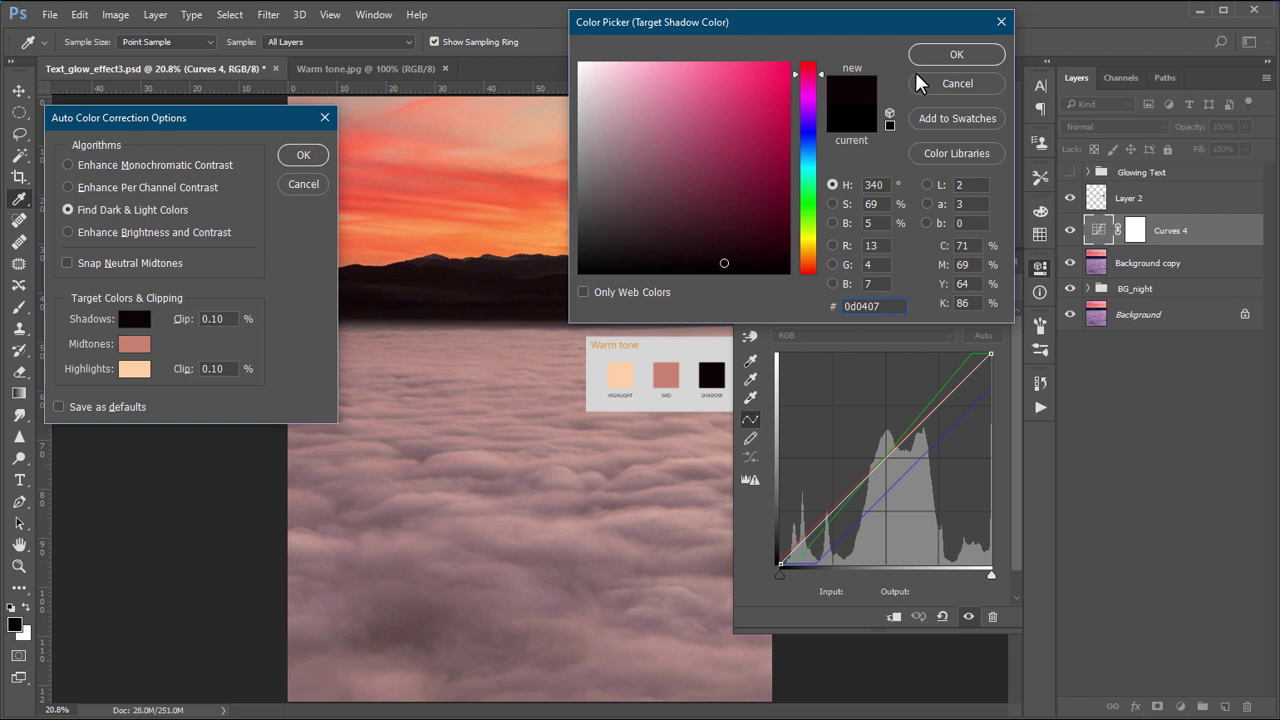
{"action": "left_click", "coordinate": [924, 58]}
{"action": "left_click", "coordinate": [303, 156]}
{"action": "left_click", "coordinate": [651, 287]}
{"action": "left_click", "coordinate": [992, 262]}
{"action": "left_click", "coordinate": [1134, 378]}
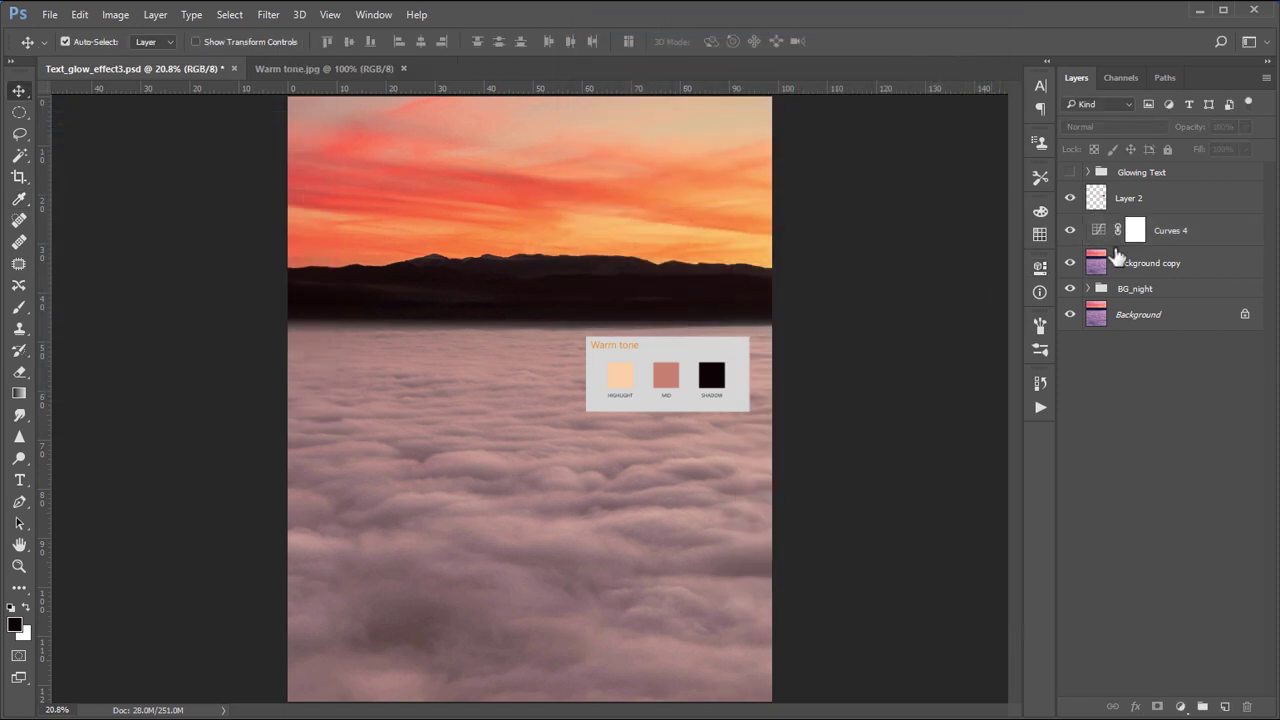
Hide and delete the Warm tone palette layer, Layer 2
{"action": "left_click", "coordinate": [1070, 198]}
{"action": "left_click_drag", "start_coordinate": [1145, 205], "coordinate": [1247, 707]}
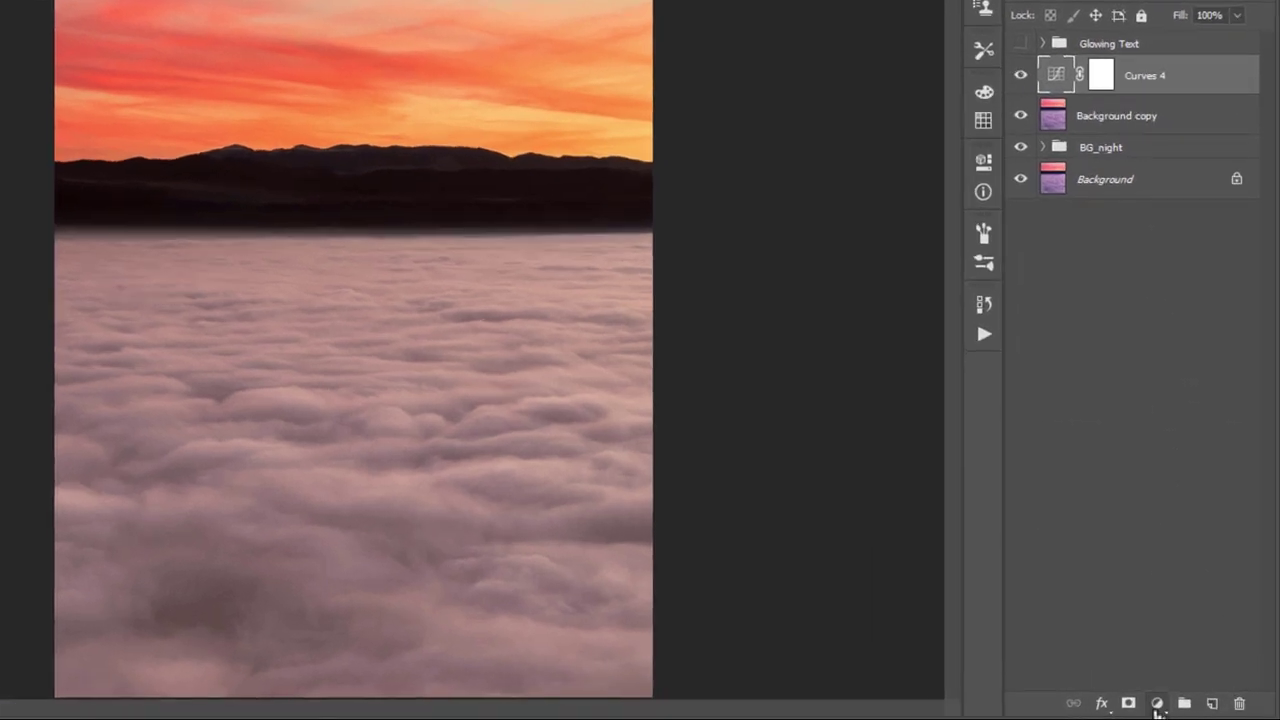
Add a second Curves adjustment above Curves 4, brightening the scene and warming it through the color channels, and compare the image with and without it
{"action": "left_click", "coordinate": [1180, 706]}
{"action": "left_click", "coordinate": [1164, 451]}
{"action": "left_click_drag", "start_coordinate": [923, 267], "coordinate": [893, 267]}
{"action": "left_click_drag", "start_coordinate": [833, 332], "coordinate": [867, 319]}
{"action": "left_click", "coordinate": [750, 245]}
{"action": "left_click", "coordinate": [737, 299]}
{"action": "left_click", "coordinate": [775, 245]}
{"action": "left_click", "coordinate": [779, 276]}
{"action": "left_click", "coordinate": [842, 245]}
{"action": "left_click", "coordinate": [838, 287]}
{"action": "left_click", "coordinate": [925, 154]}
{"action": "left_click", "coordinate": [1019, 79]}
{"action": "left_click", "coordinate": [1019, 79]}
{"action": "left_click", "coordinate": [1019, 79]}
{"action": "left_click", "coordinate": [1019, 79]}
Group Curves 5, Curves 4 and Background copy, and give the group an inverted black layer mask
{"action": "left_click", "coordinate": [1184, 160], "text": "shift"}
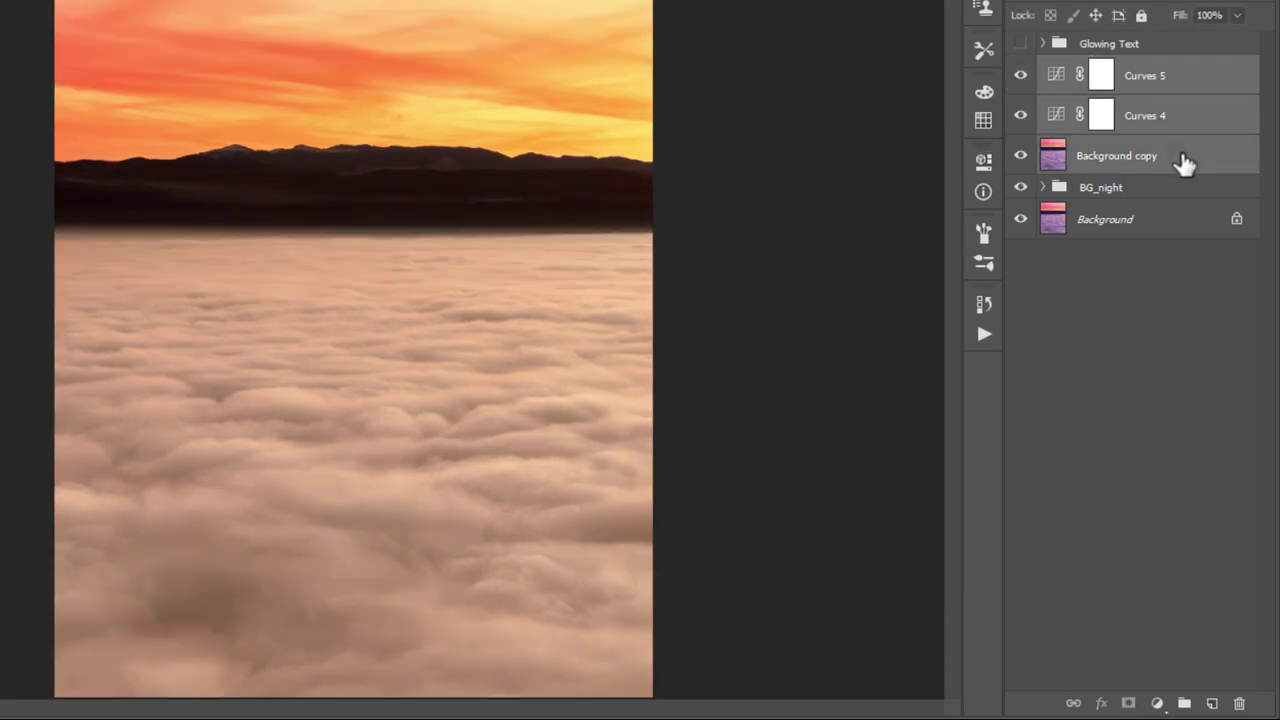
{"action": "key", "text": "ctrl+g"}
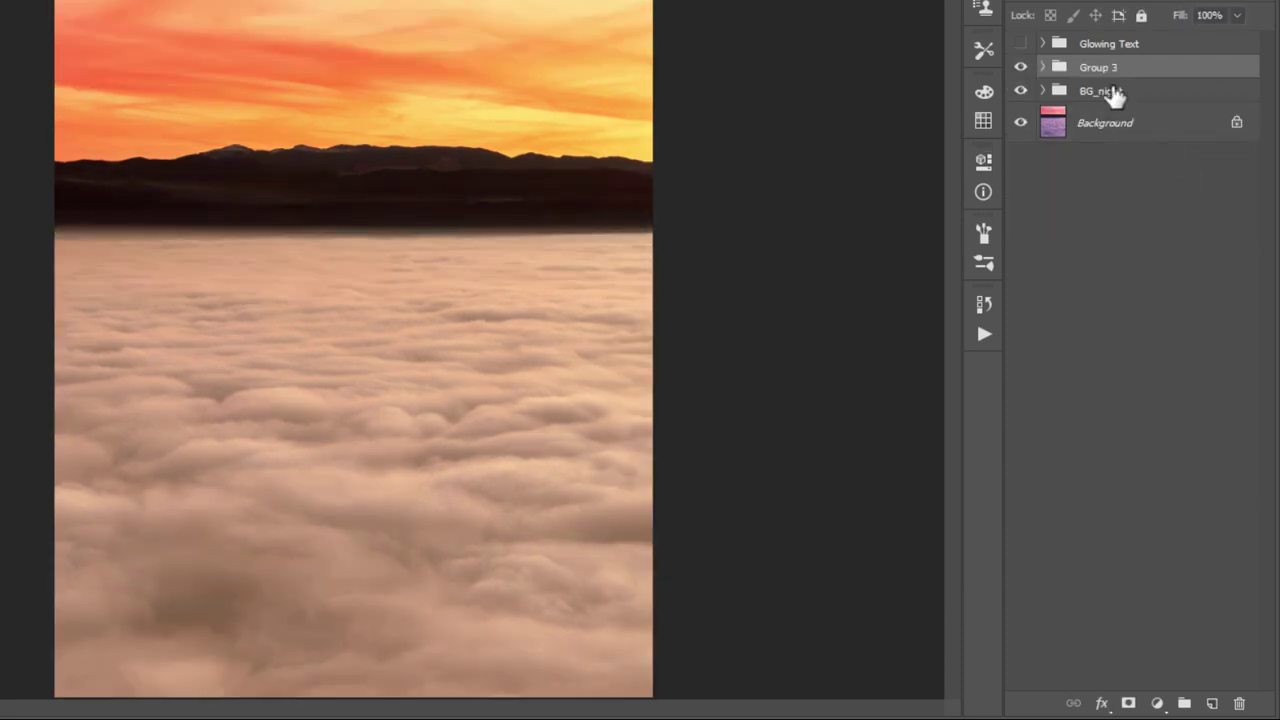
{"action": "left_click", "coordinate": [1128, 703]}
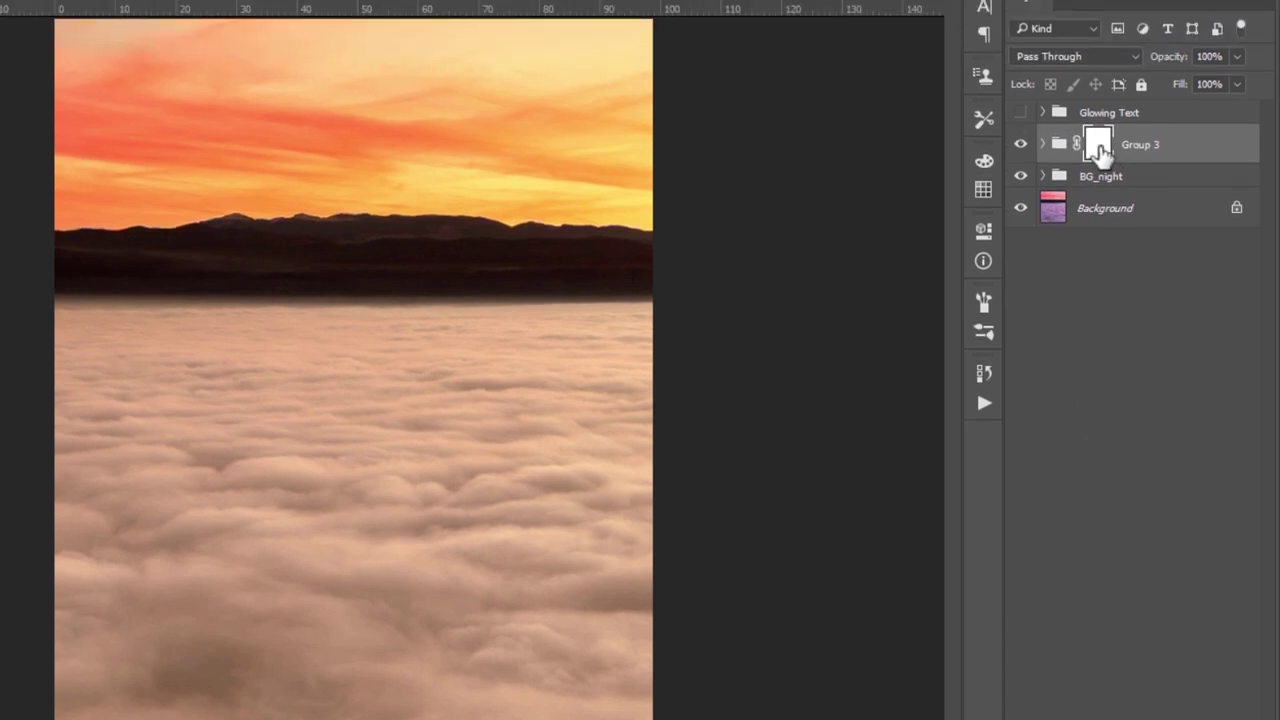
{"action": "key", "text": "ctrl+i"}
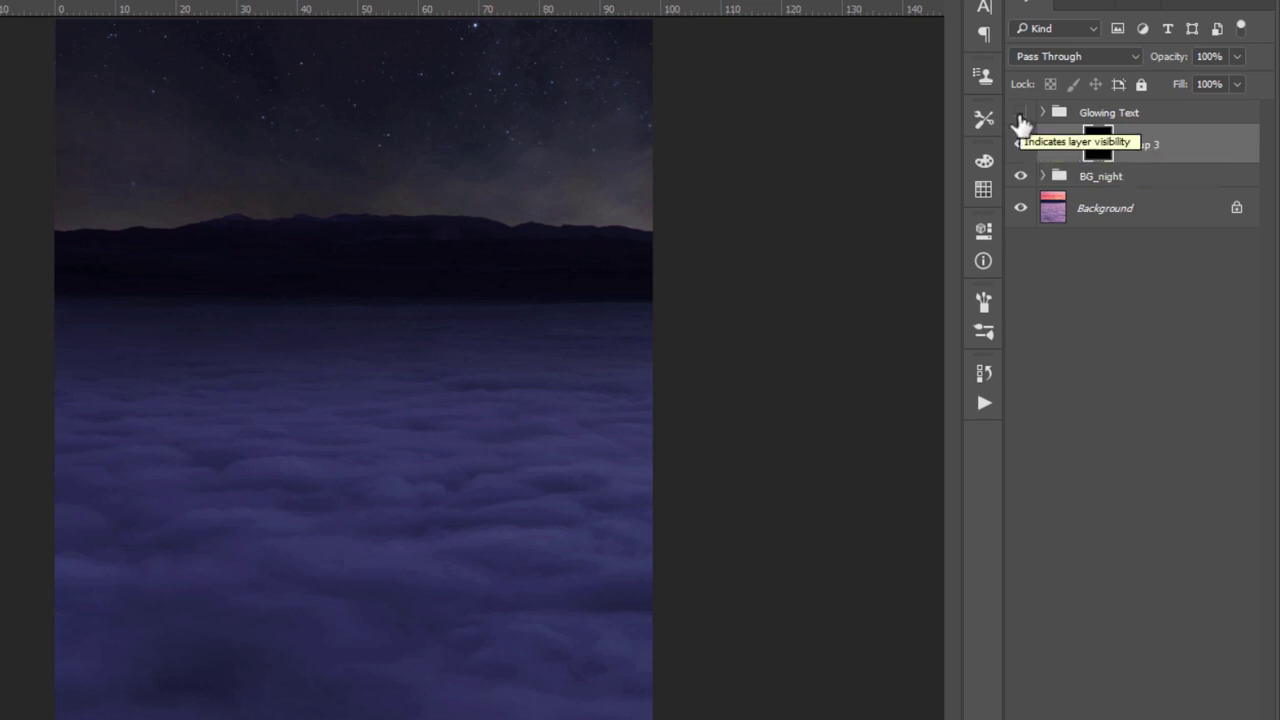
Show the Glowing Text group and fill a wide, flat ellipse across the clouds below the text with white in Group 3's mask
{"action": "left_click", "coordinate": [1020, 113]}
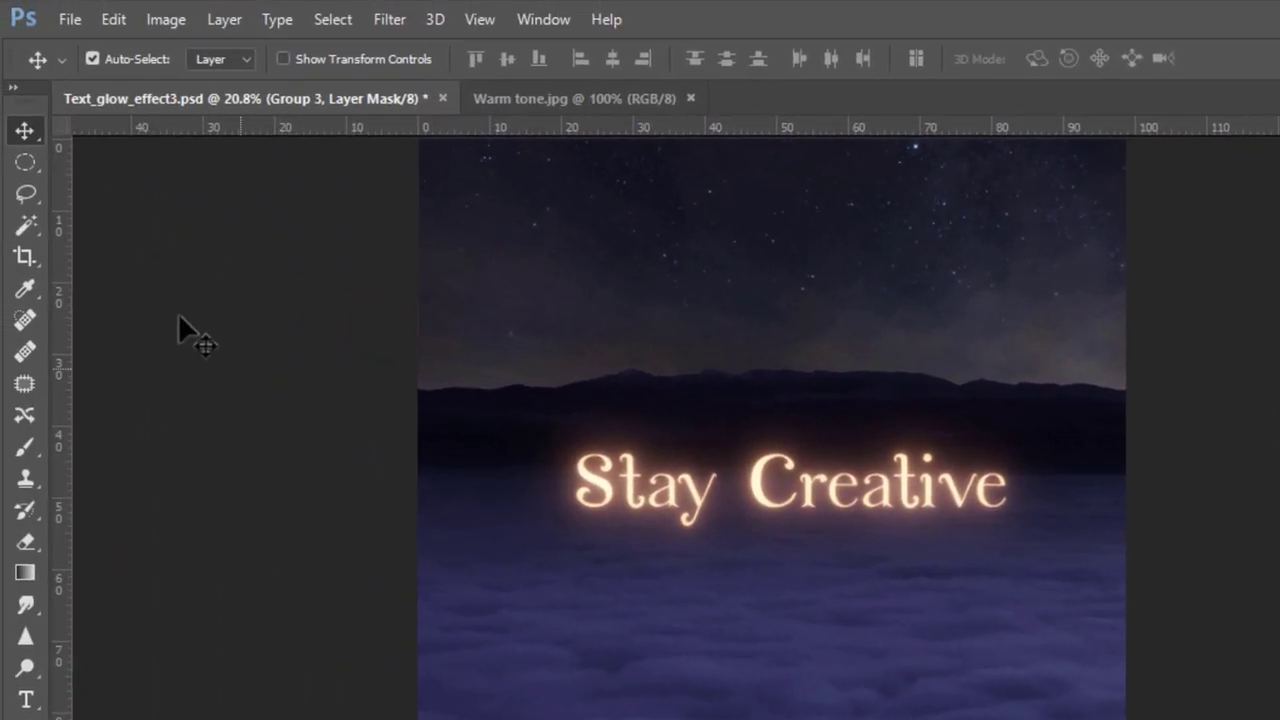
{"action": "left_click", "coordinate": [26, 160]}
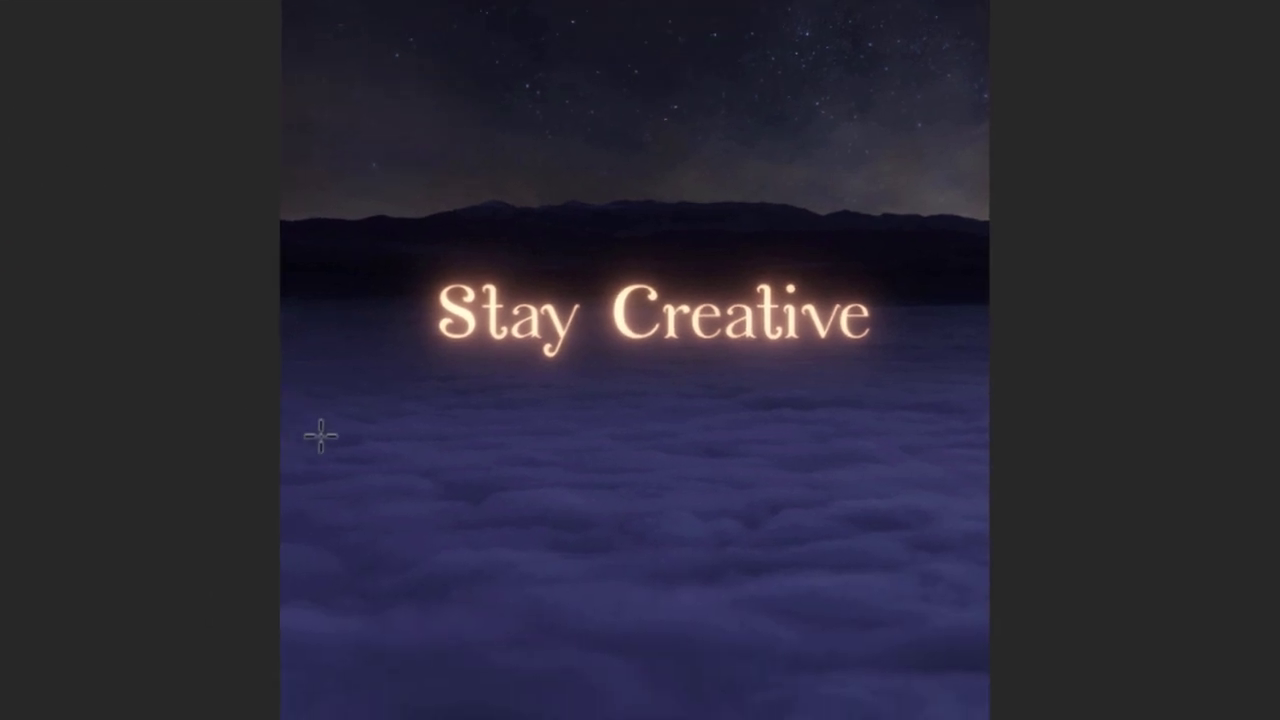
{"action": "left_click_drag", "start_coordinate": [463, 608], "coordinate": [926, 703]}
{"action": "left_click_drag", "start_coordinate": [785, 533], "coordinate": [960, 506]}
{"action": "left_click_drag", "start_coordinate": [656, 473], "coordinate": [654, 481]}
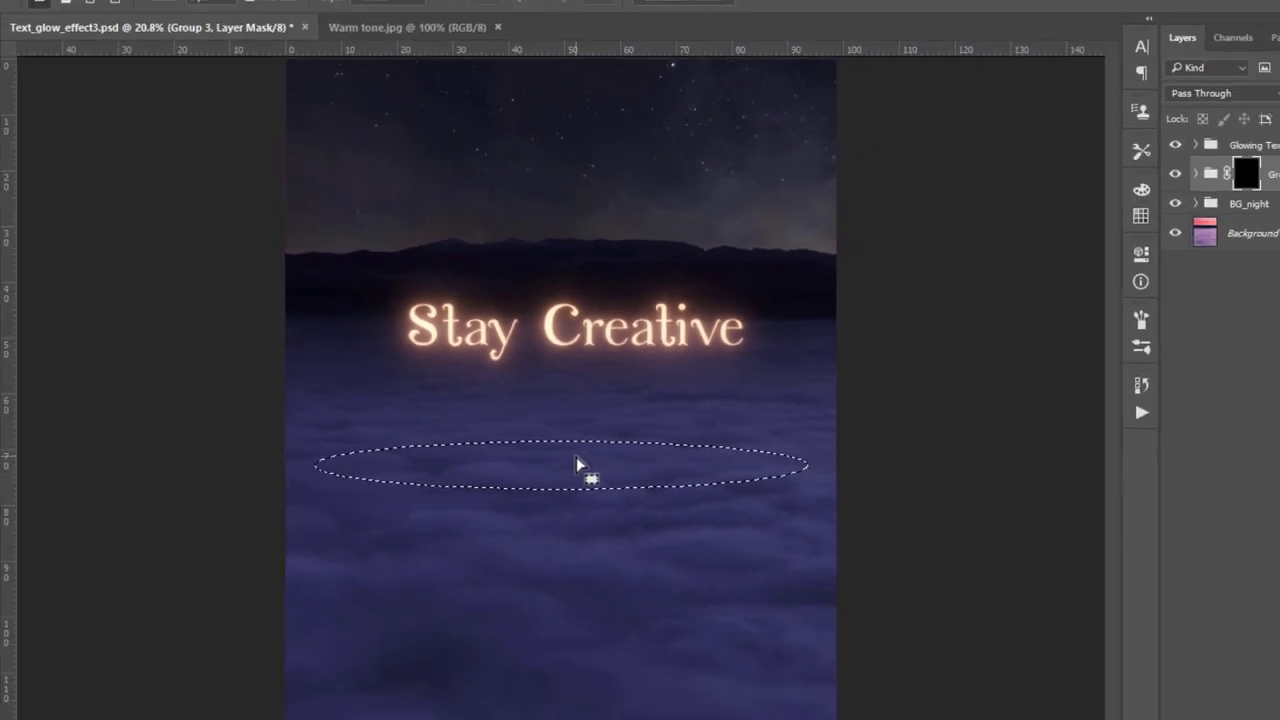
{"action": "key", "text": "alt+BackSpace"}
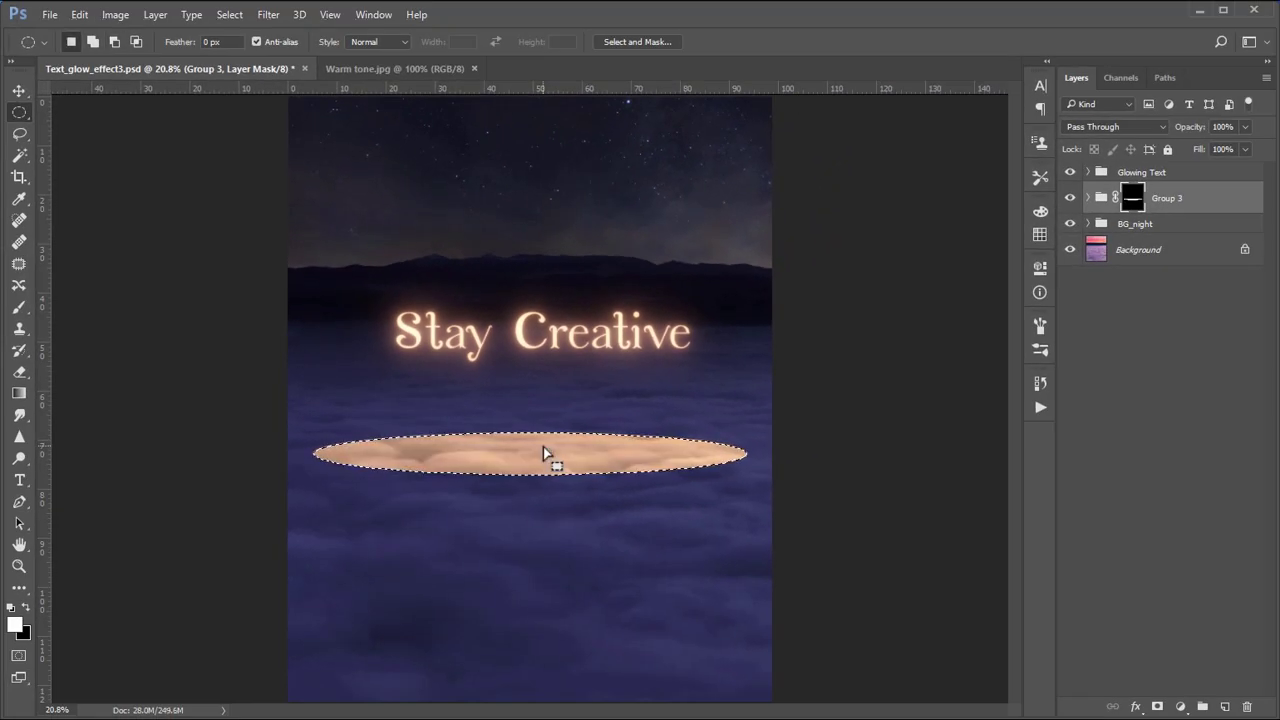
{"action": "key", "text": "ctrl+d"}
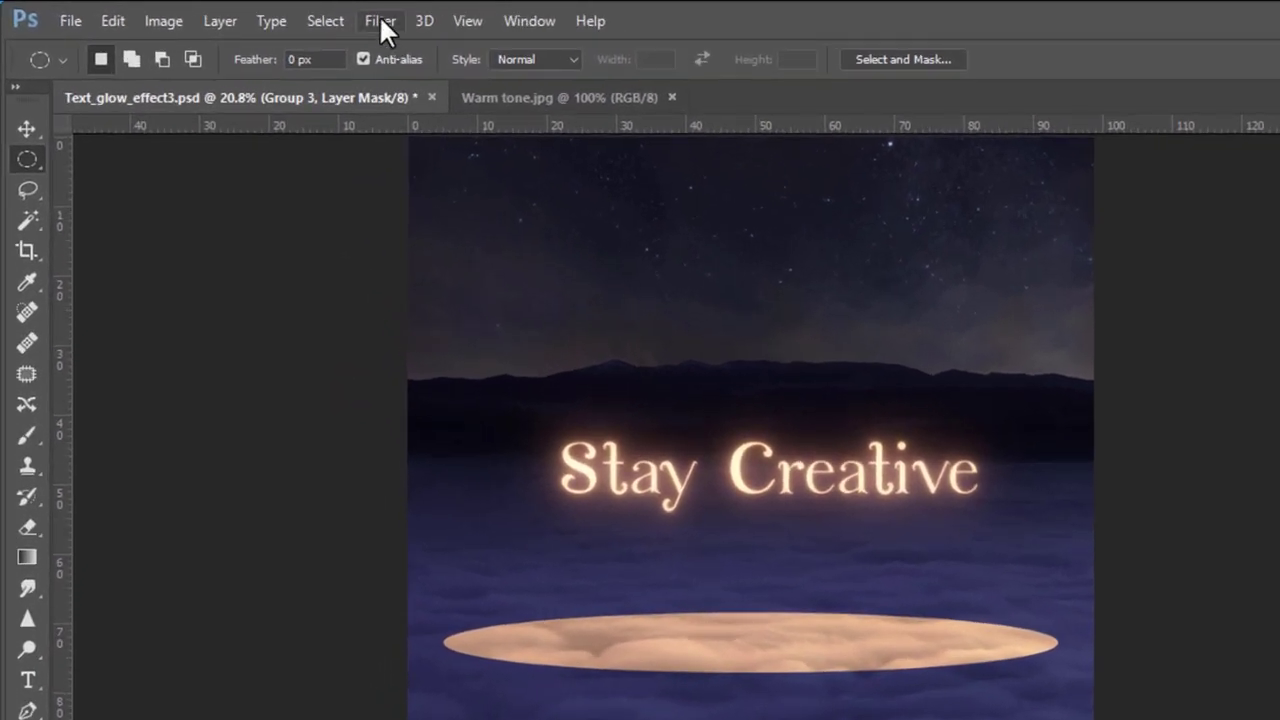
Apply a Motion Blur to Group 3's mask with an angle of 0° and a distance of 1400 pixels
{"action": "left_click", "coordinate": [268, 14]}
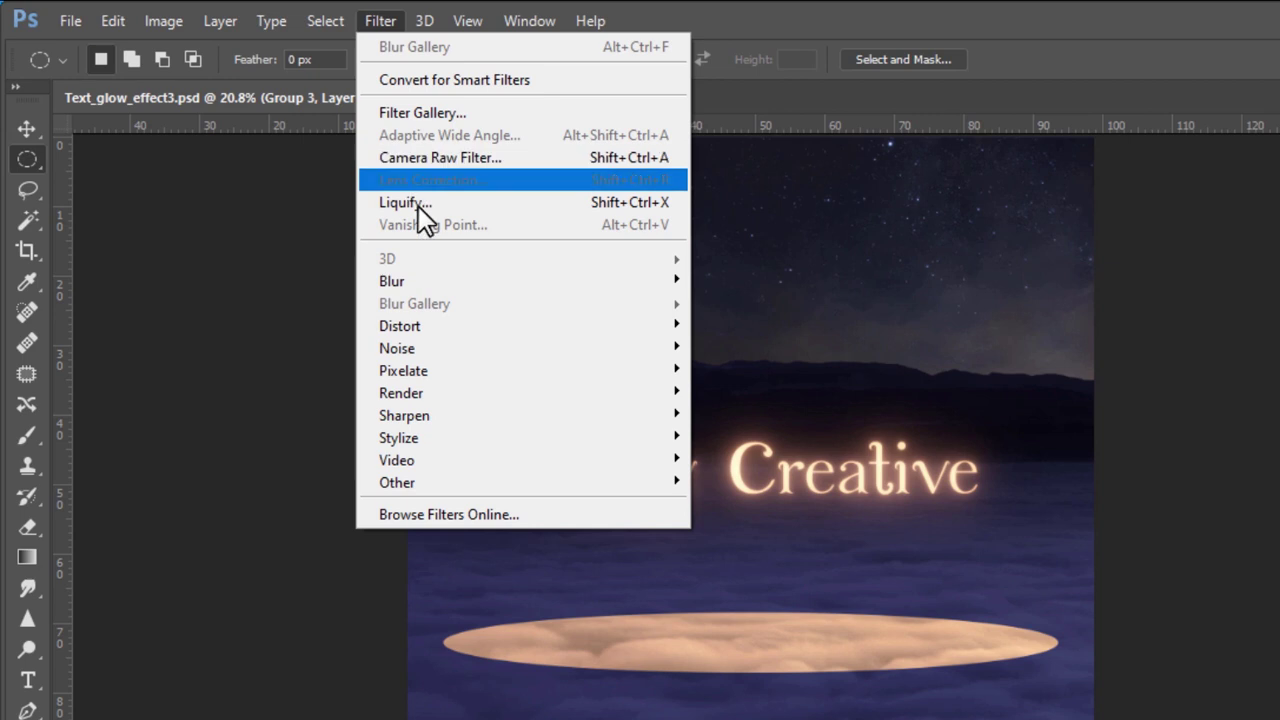
{"action": "mouse_move", "coordinate": [441, 280]}
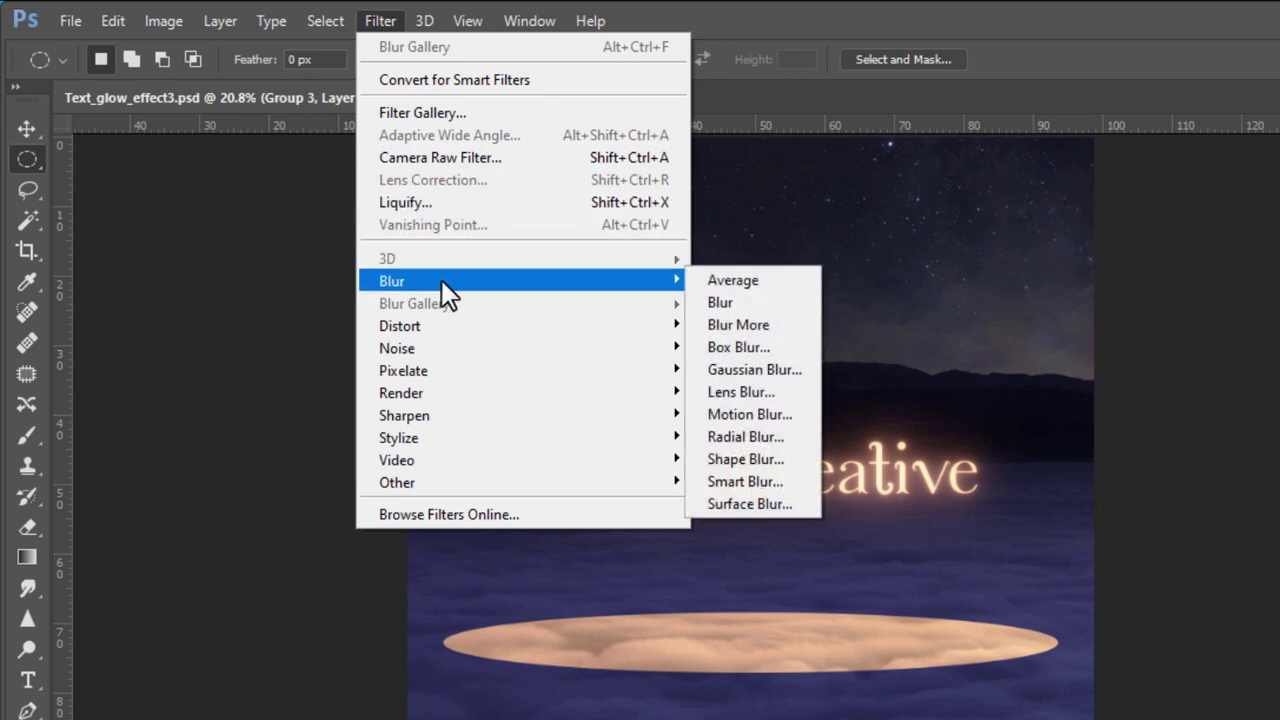
{"action": "left_click", "coordinate": [769, 411]}
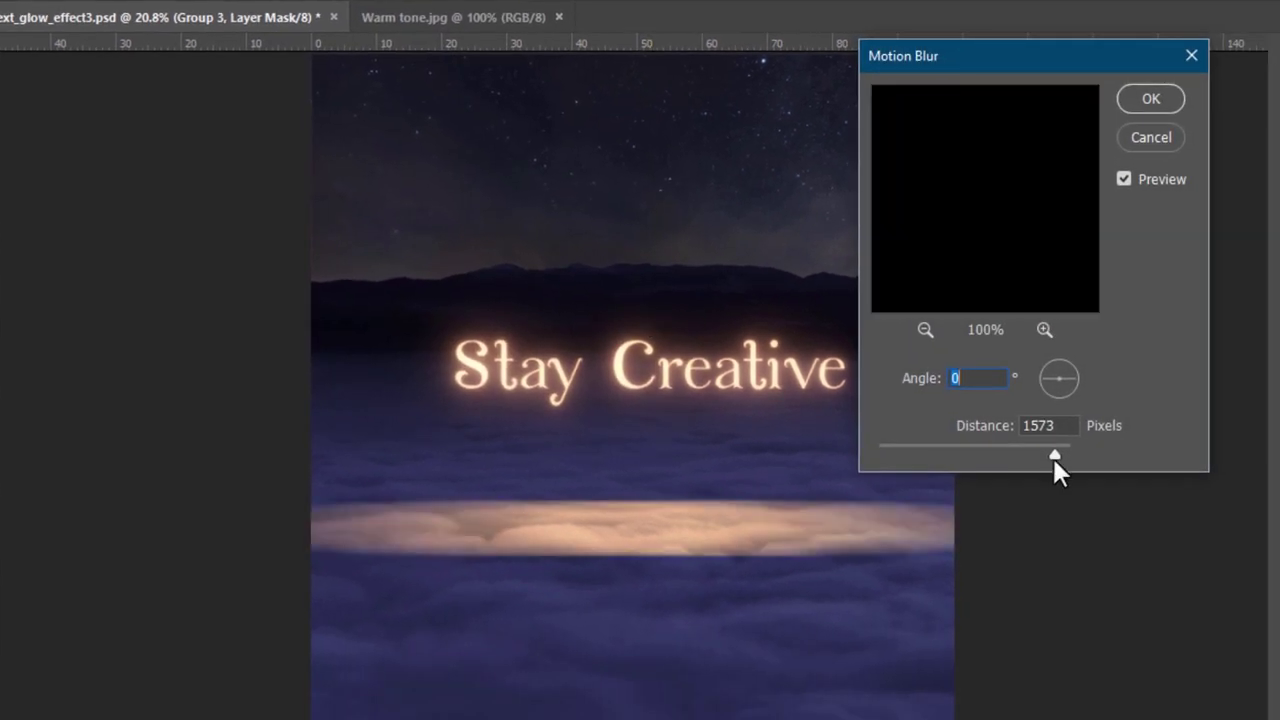
{"action": "left_click_drag", "start_coordinate": [1050, 450], "coordinate": [1050, 449]}
{"action": "type", "text": "1400"}
{"action": "left_click", "coordinate": [1150, 100]}
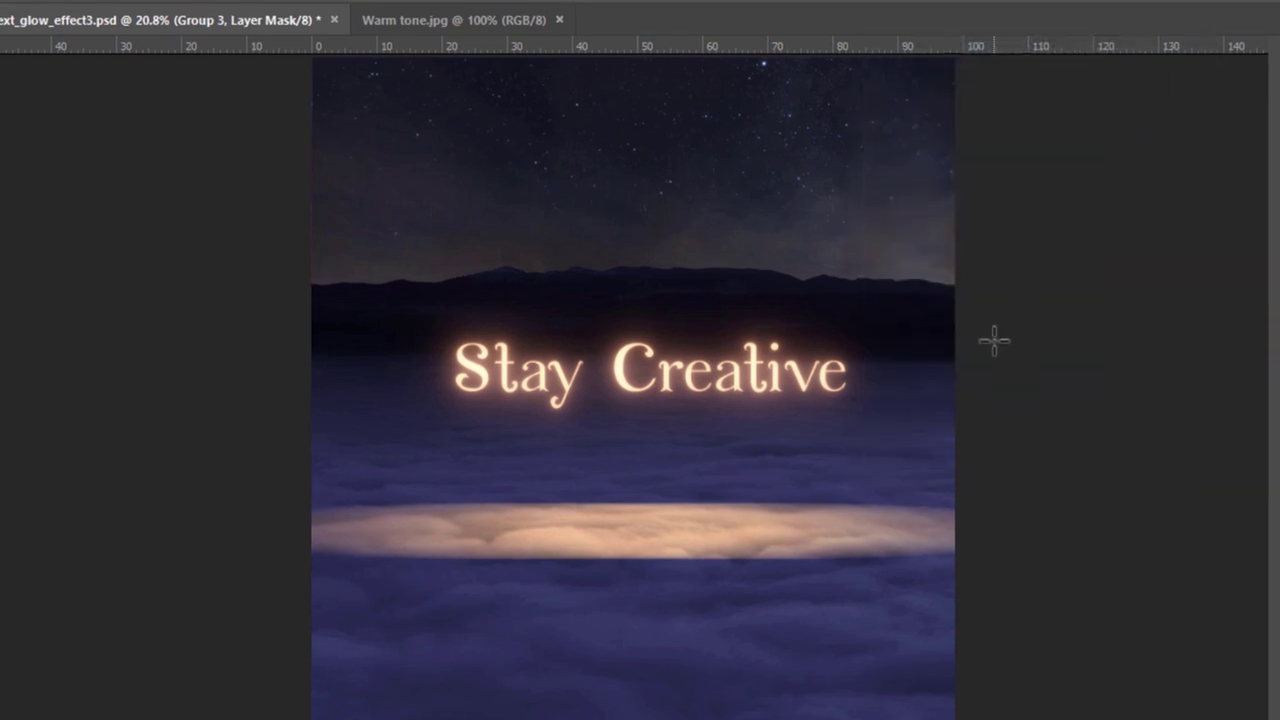
Soften Group 3's mask with a Gaussian Blur of 80 pixels radius
{"action": "left_click", "coordinate": [303, 13]}
{"action": "mouse_move", "coordinate": [315, 257]}
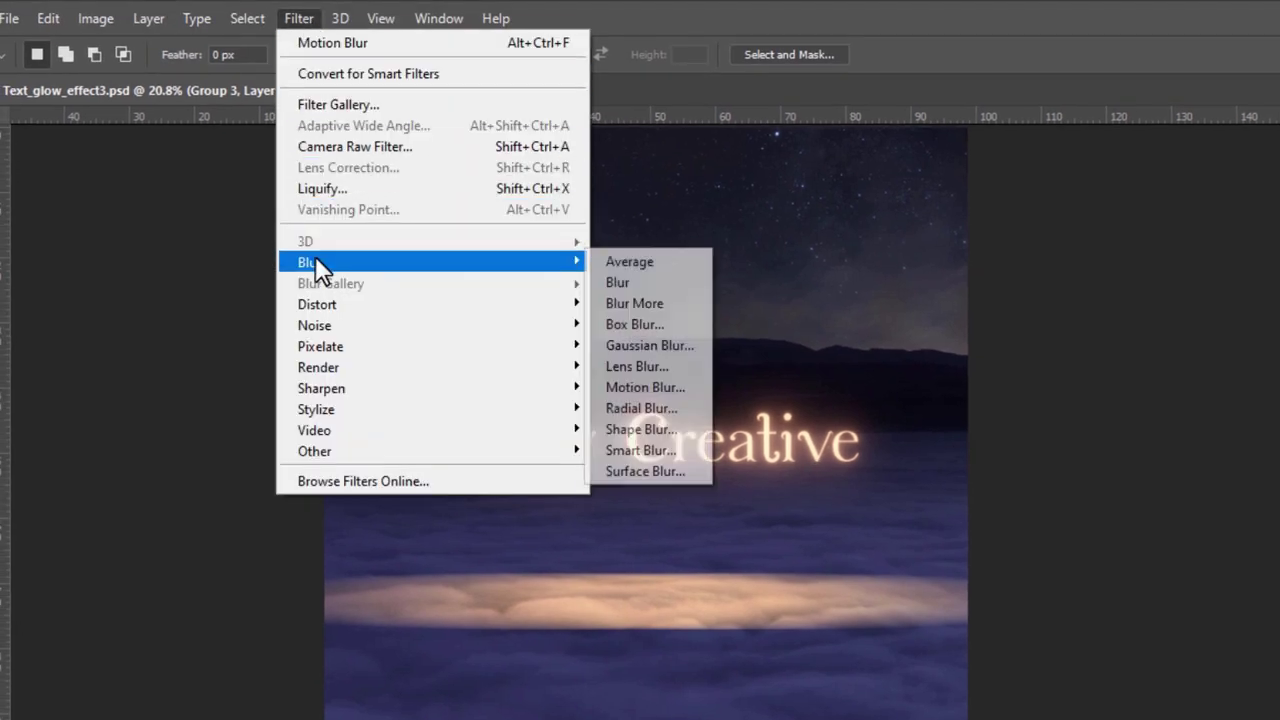
{"action": "left_click", "coordinate": [648, 343]}
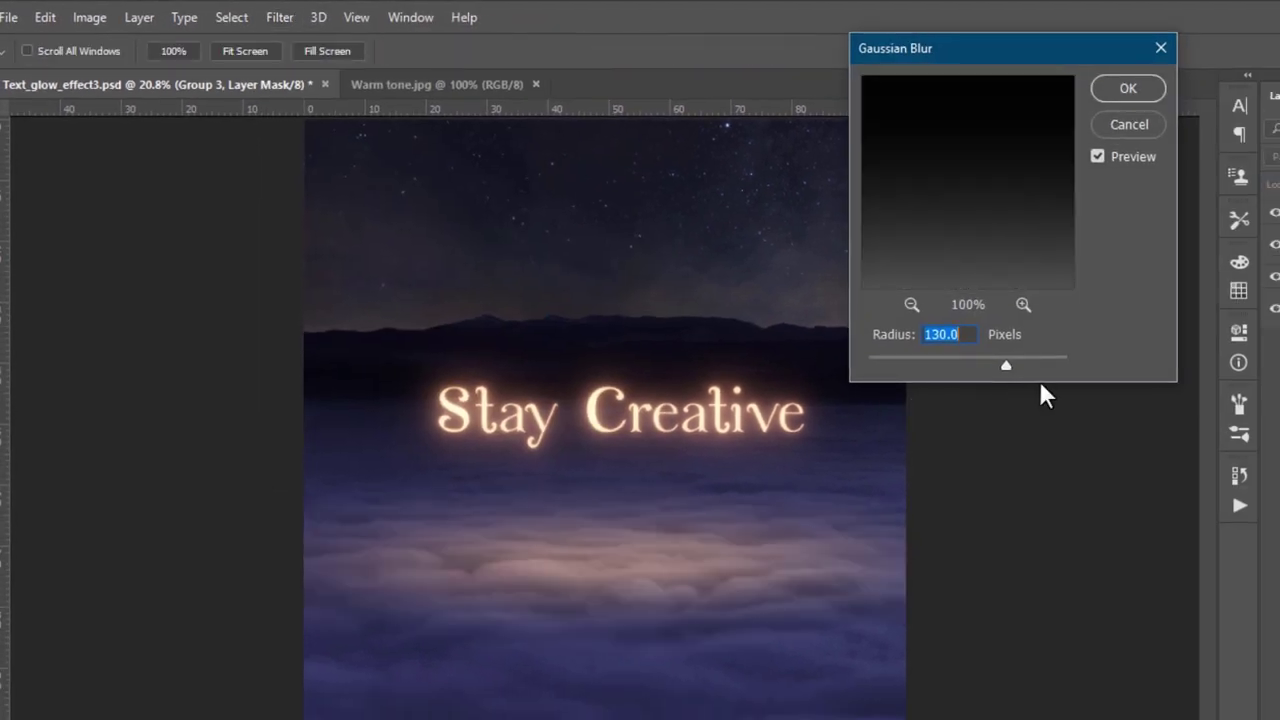
{"action": "mouse_move", "coordinate": [1004, 363]}
{"action": "left_mouse_down"}
{"action": "mouse_move", "coordinate": [972, 363]}
{"action": "mouse_move", "coordinate": [986, 362]}
{"action": "left_mouse_up"}
{"action": "type", "text": "80"}
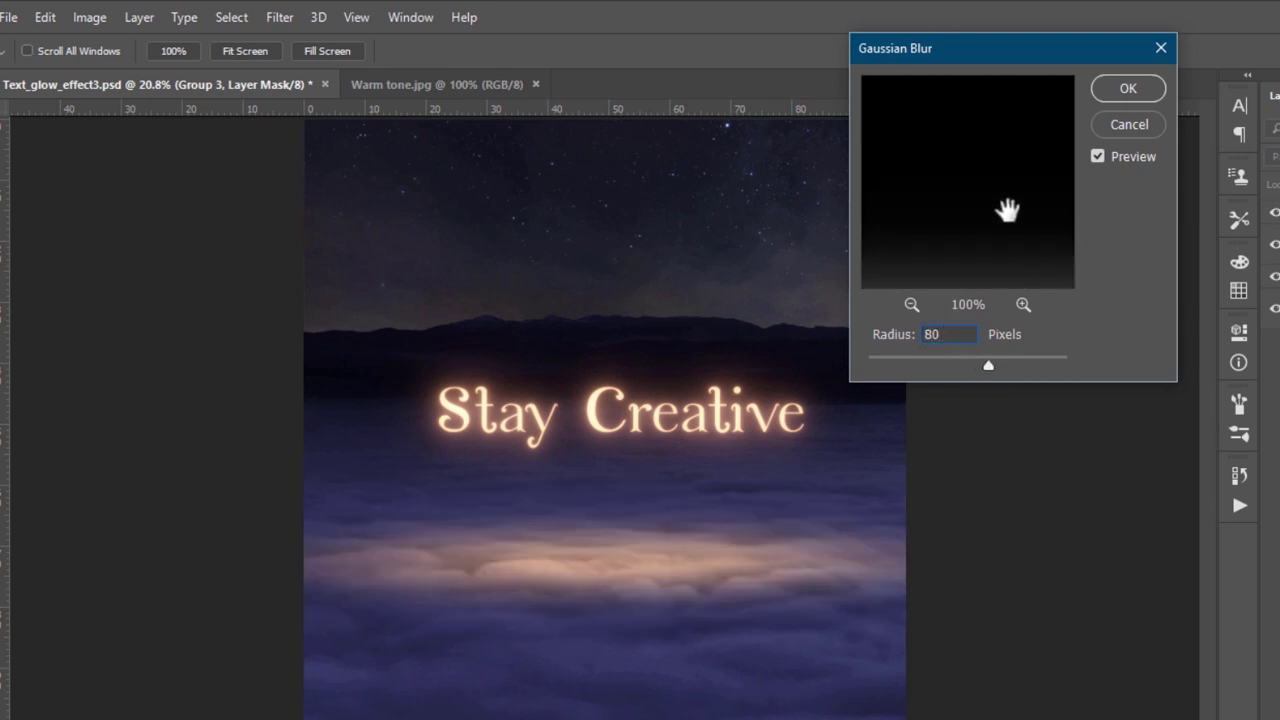
{"action": "left_click", "coordinate": [1118, 89]}
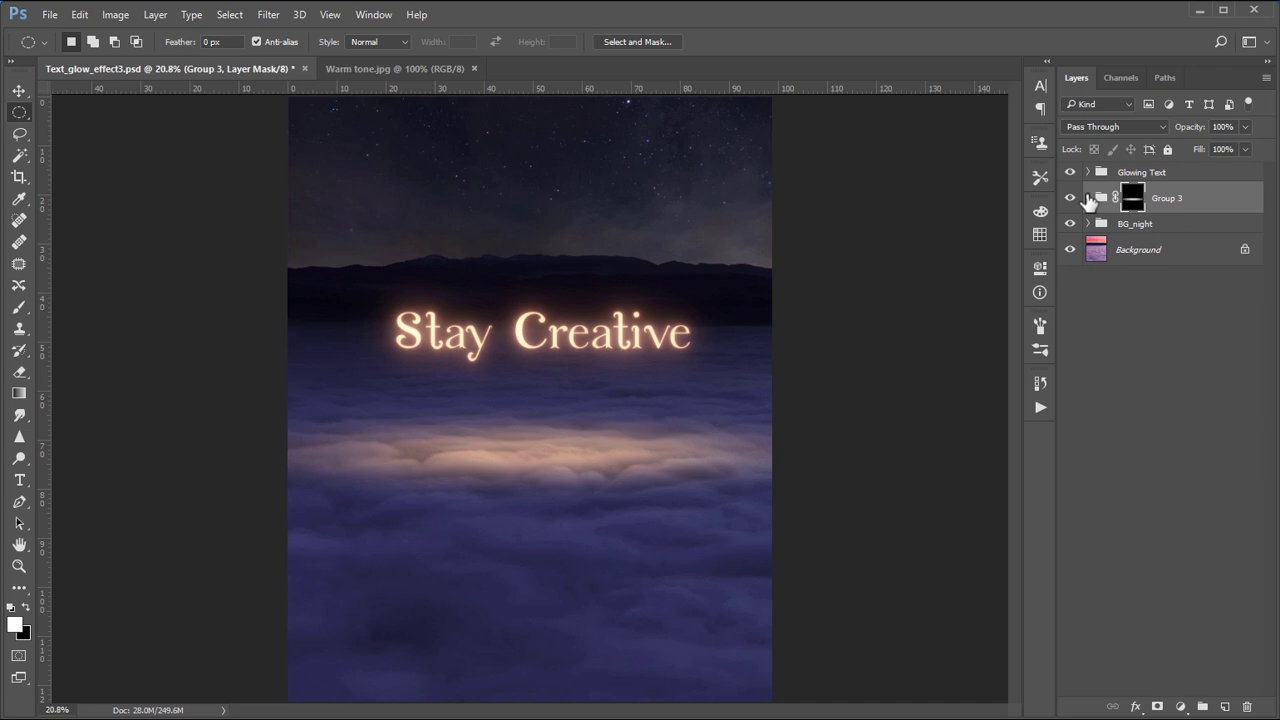
Duplicate Group 3 and stretch the copy's mask to about 135% height, widening it past both side edges of the canvas
{"action": "key", "text": "ctrl+j"}
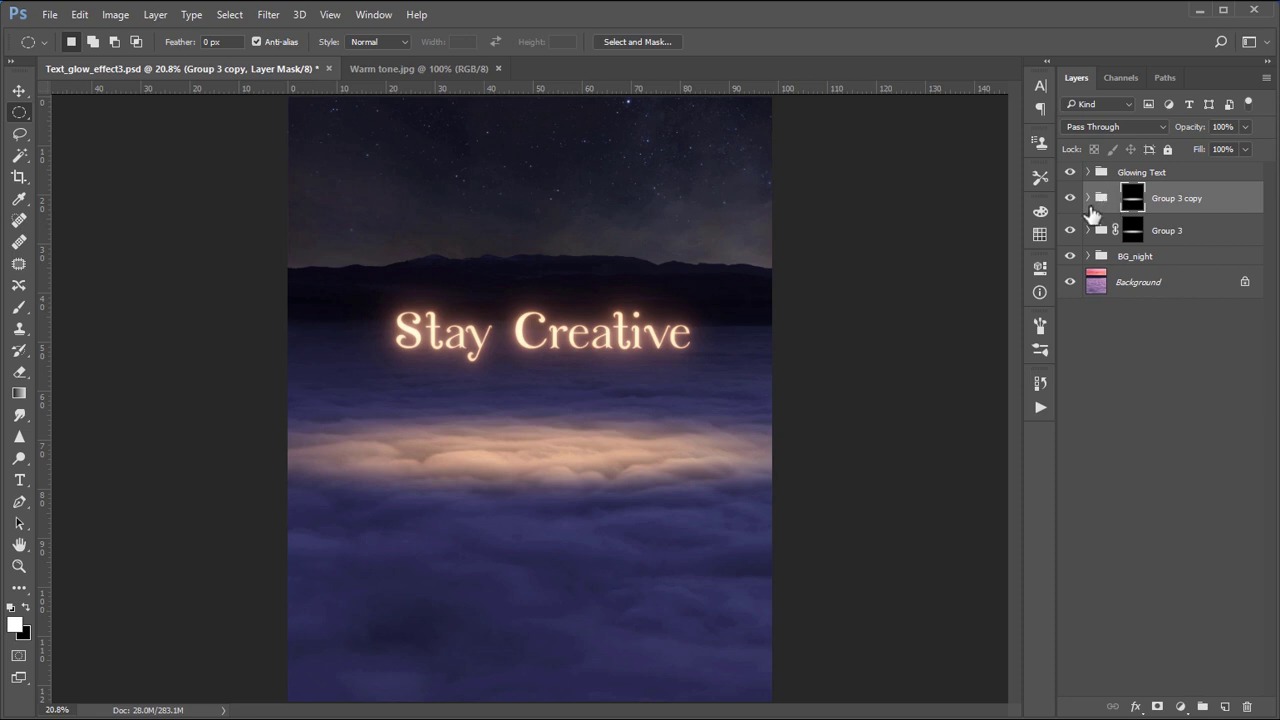
{"action": "key", "text": "ctrl+t"}
{"action": "left_click_drag", "start_coordinate": [527, 397], "coordinate": [565, 385]}
{"action": "left_click_drag", "start_coordinate": [589, 510], "coordinate": [590, 540]}
{"action": "left_click_drag", "start_coordinate": [771, 462], "coordinate": [791, 462]}
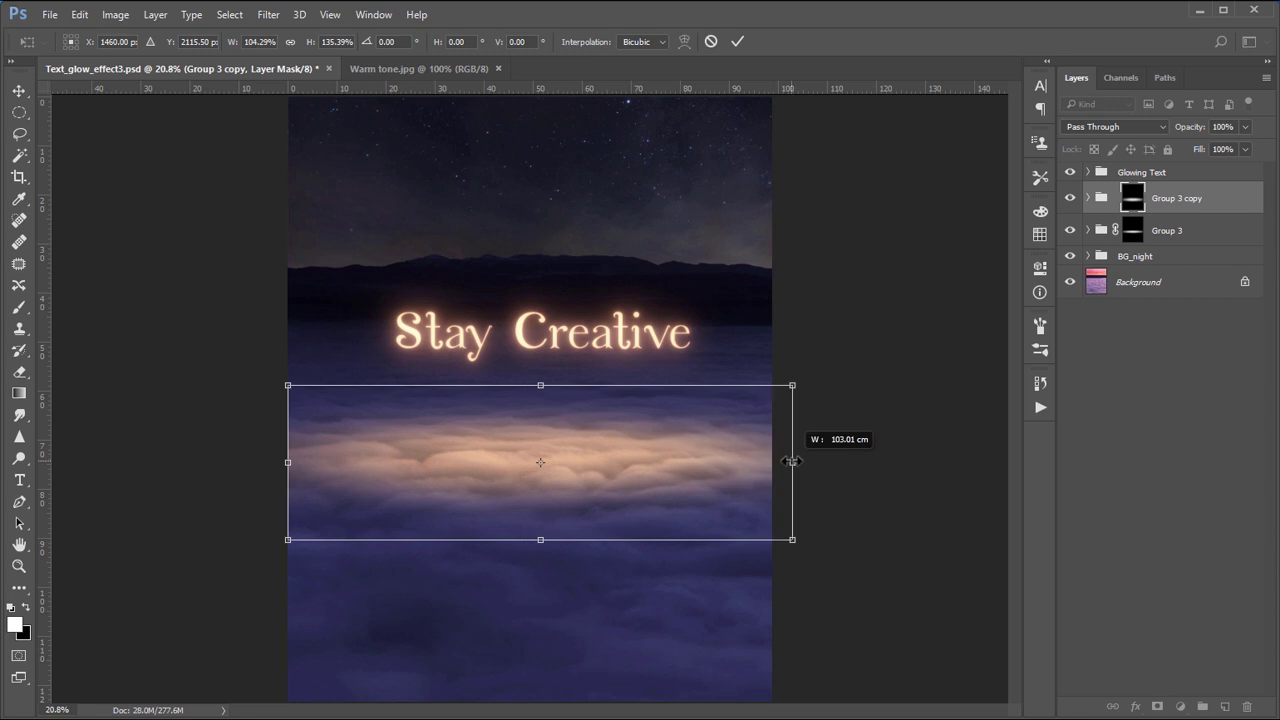
{"action": "left_click_drag", "start_coordinate": [287, 462], "coordinate": [257, 462]}
{"action": "key", "text": "Return"}
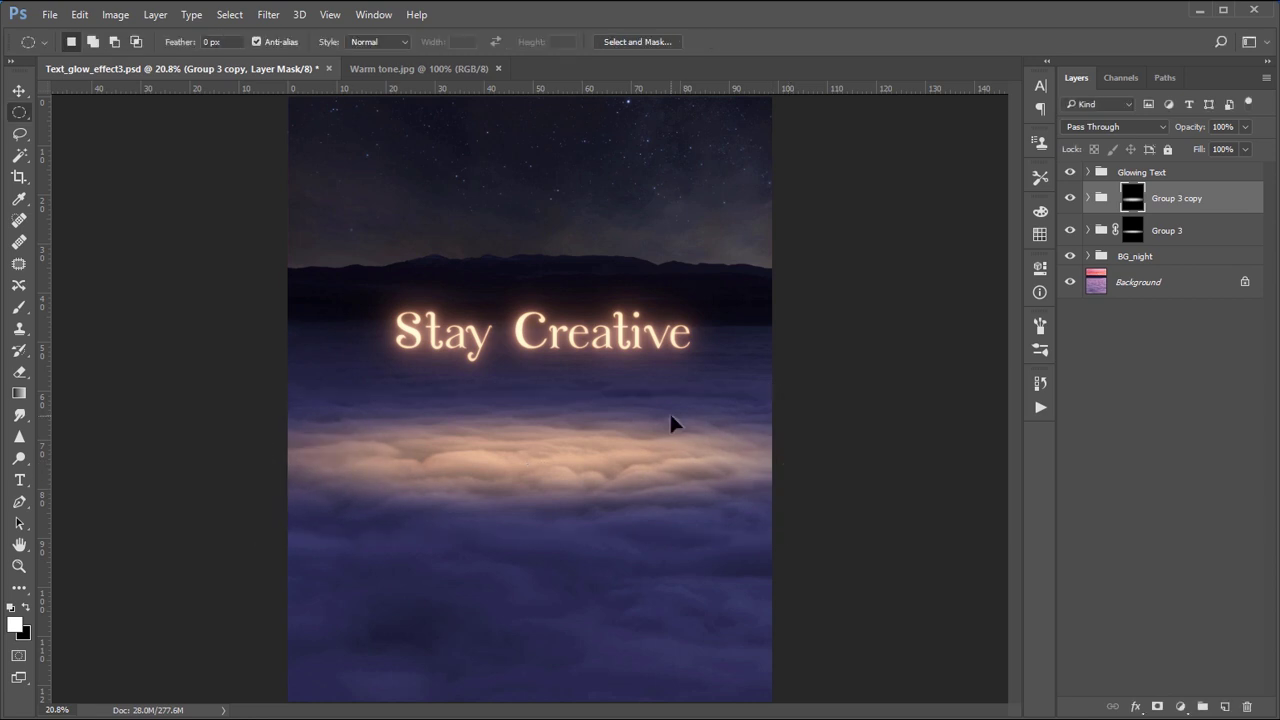
Apply a Gaussian Blur of 100 pixels radius to the Group 3 copy mask
{"action": "left_click", "coordinate": [268, 14]}
{"action": "mouse_move", "coordinate": [290, 200]}
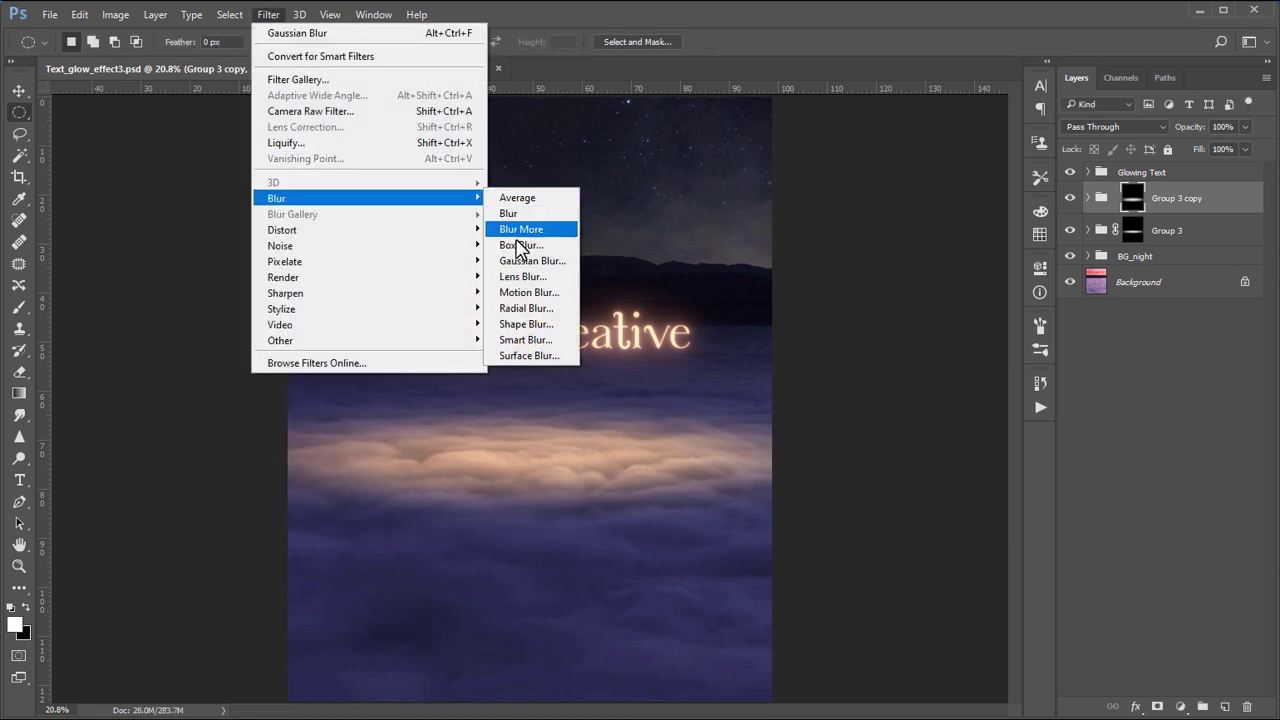
{"action": "left_click", "coordinate": [530, 263]}
{"action": "type", "text": "100"}
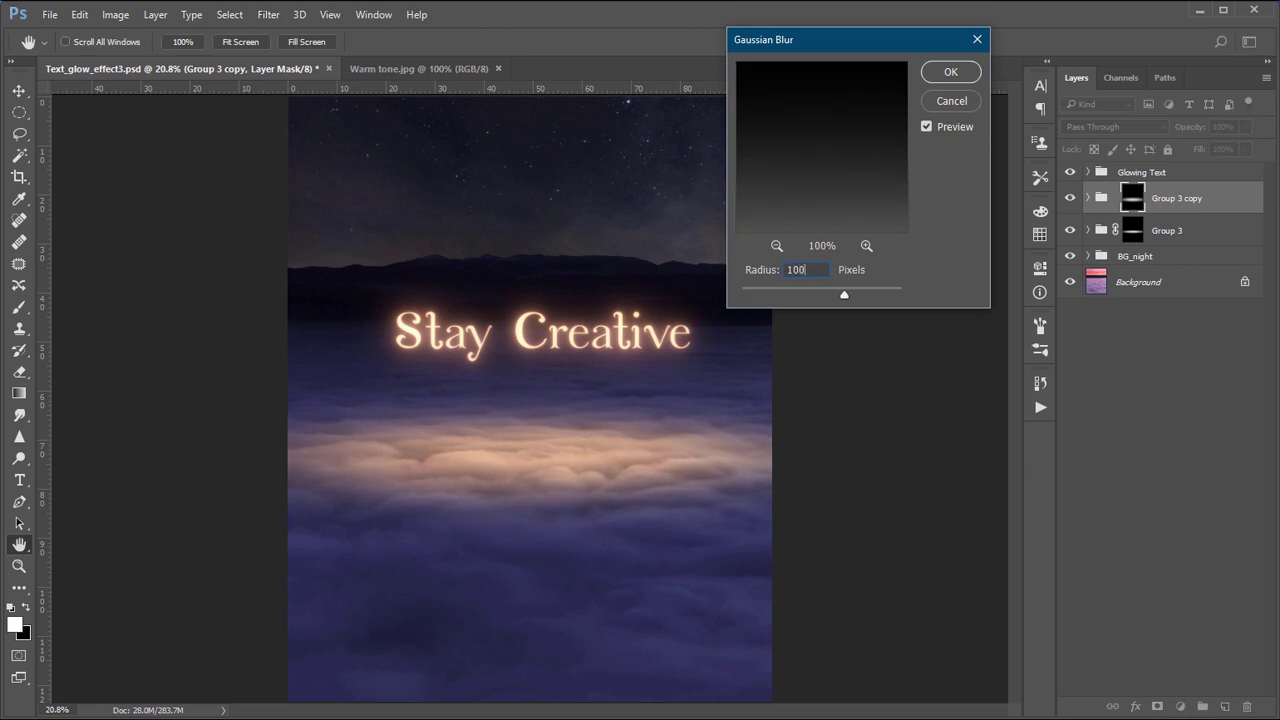
{"action": "left_click", "coordinate": [950, 73]}
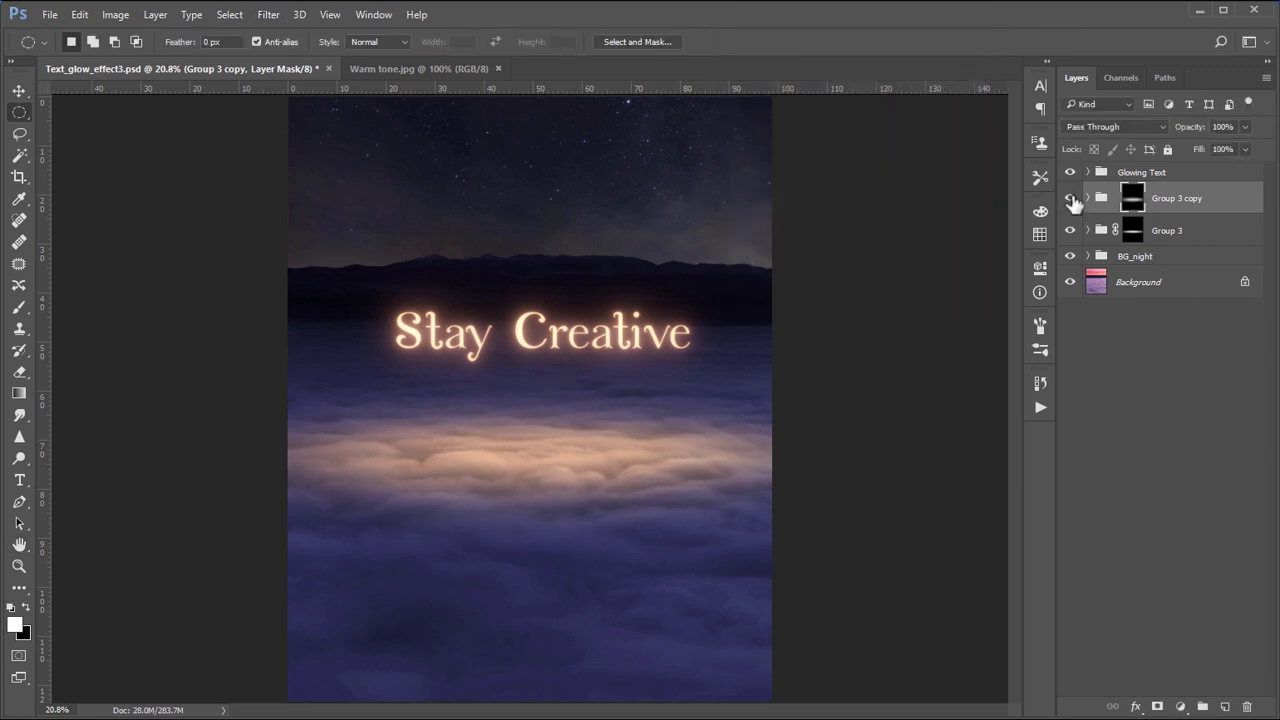
Compare the image with and without Group 3 copy, and set that group's opacity to 70%
{"action": "left_click", "coordinate": [1070, 198]}
{"action": "left_click", "coordinate": [1070, 198]}
{"action": "left_click", "coordinate": [1070, 198]}
{"action": "left_click", "coordinate": [1070, 198]}
{"action": "left_click", "coordinate": [1225, 127]}
{"action": "type", "text": "70"}
{"action": "left_click", "coordinate": [1184, 356]}
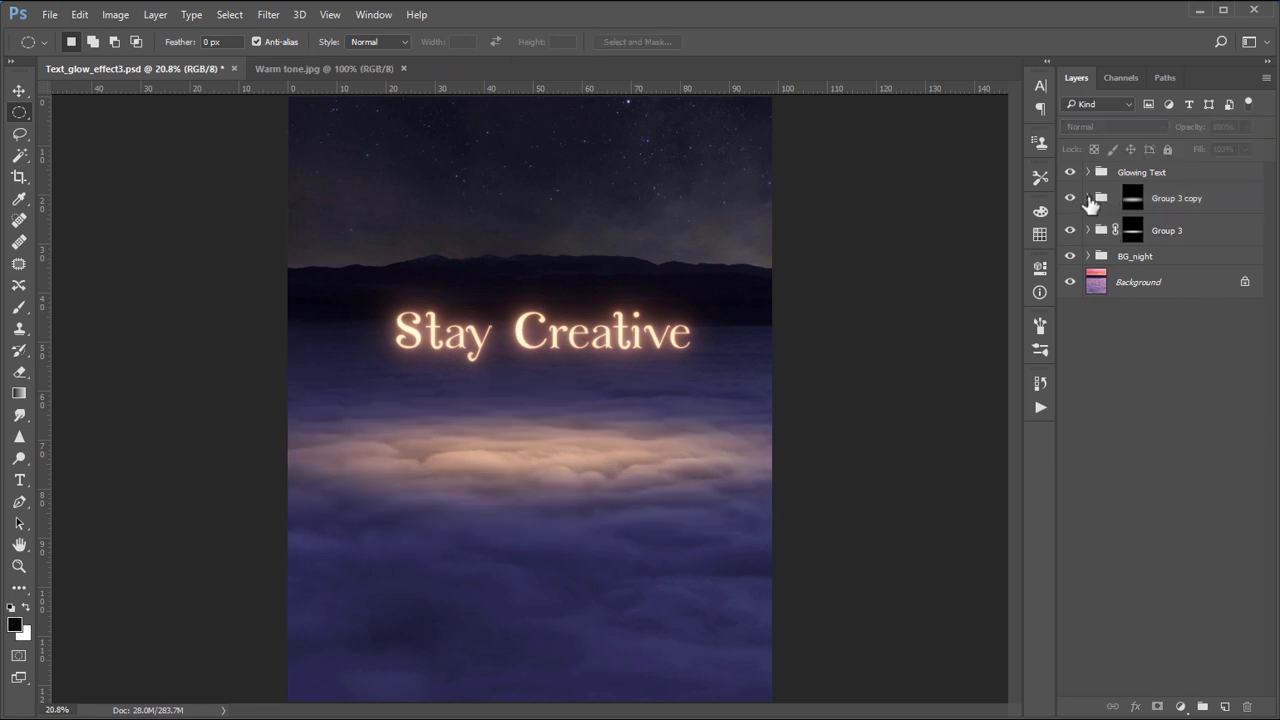
Duplicate Group 3 copy and enlarge the duplicate's mask to about 125% width and 155% height, spreading the light further down the clouds
{"action": "left_click", "coordinate": [1092, 203]}
{"action": "key", "text": "ctrl+j"}
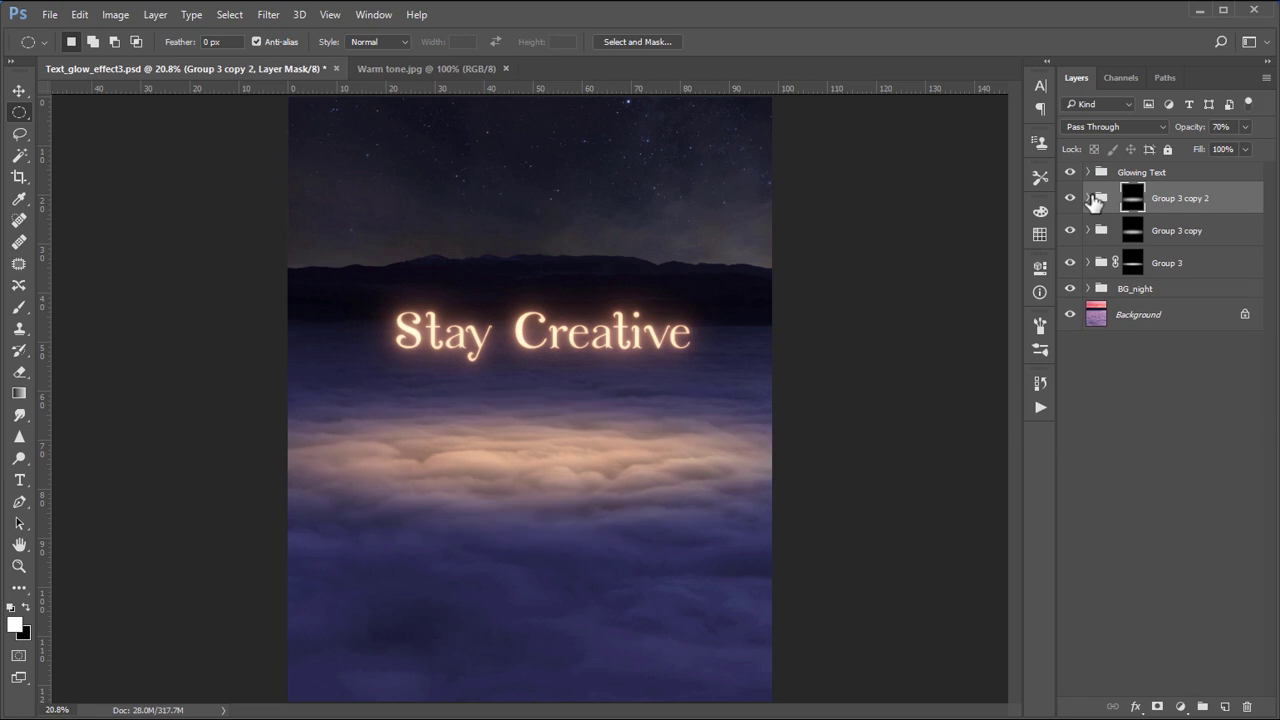
{"action": "key", "text": "ctrl+t"}
{"action": "left_click_drag", "start_coordinate": [525, 366], "coordinate": [525, 337]}
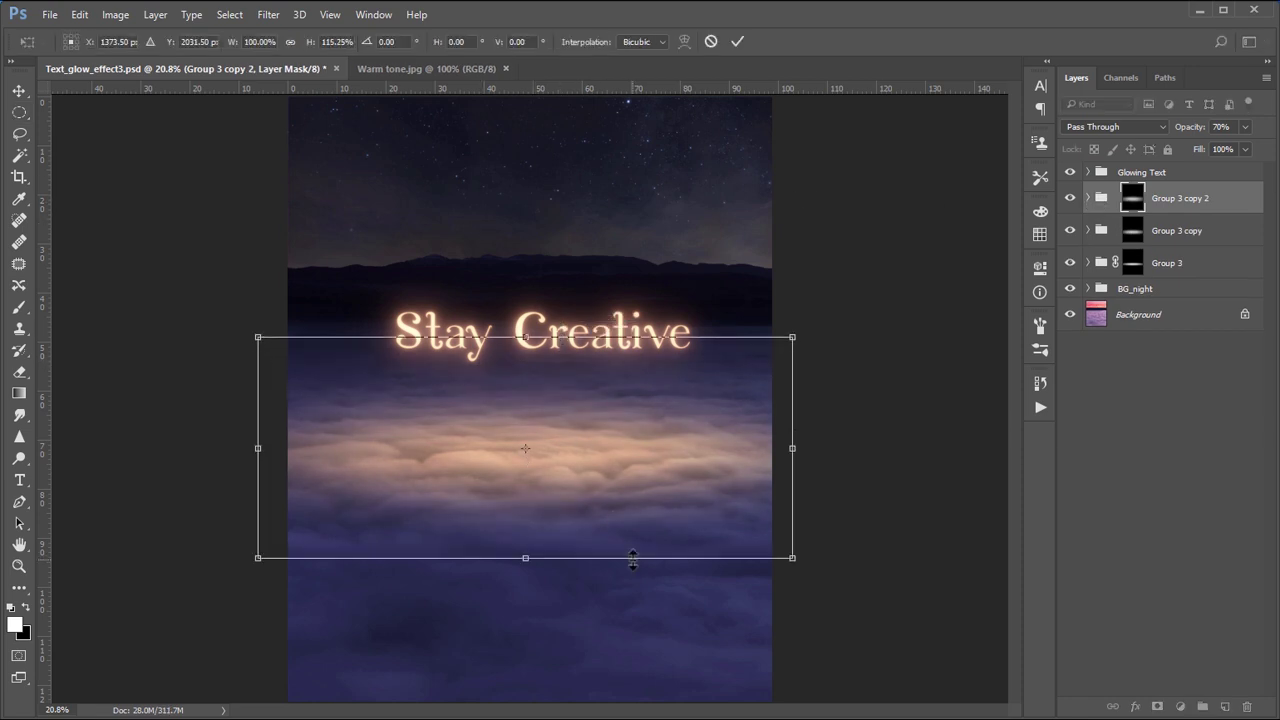
{"action": "left_click_drag", "start_coordinate": [632, 560], "coordinate": [630, 634]}
{"action": "left_click_drag", "start_coordinate": [792, 486], "coordinate": [862, 486]}
{"action": "left_click_drag", "start_coordinate": [258, 486], "coordinate": [191, 486]}
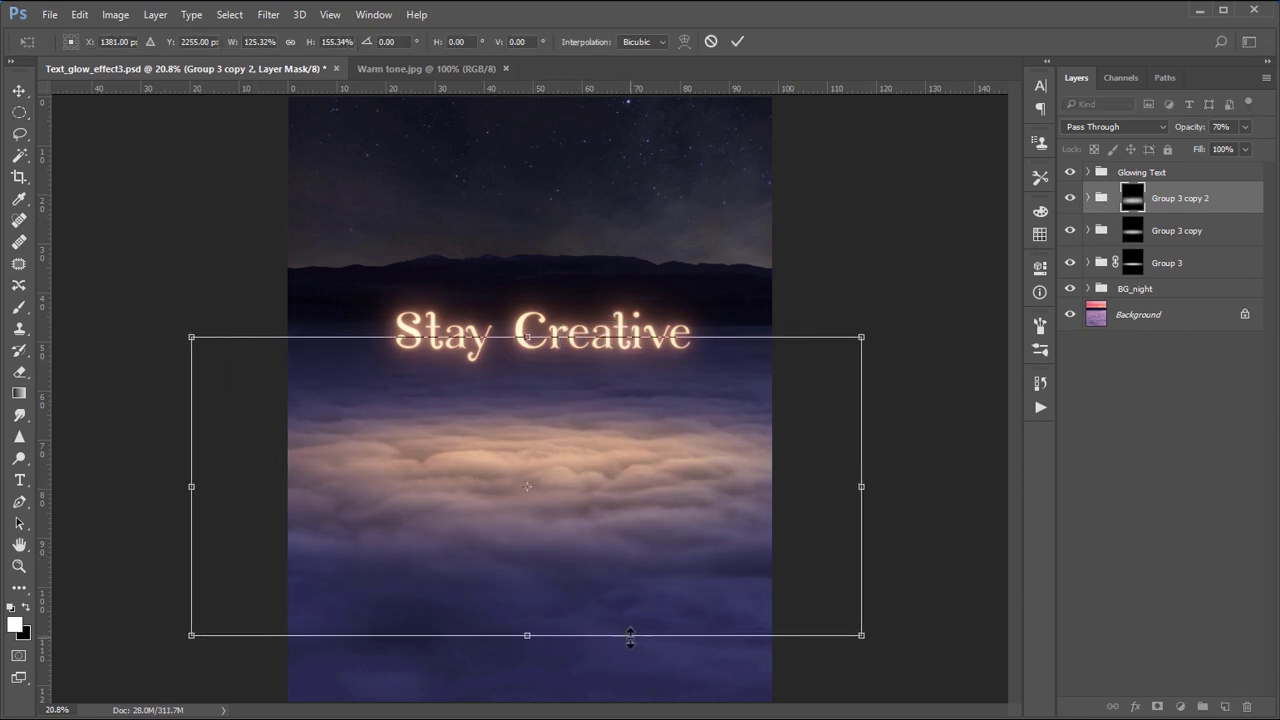
{"action": "key", "text": "Return"}
{"action": "key", "text": "m"}
Set the opacity of Group 3 copy 2 to 50%
{"action": "left_click", "coordinate": [1221, 127]}
{"action": "type", "text": "50"}
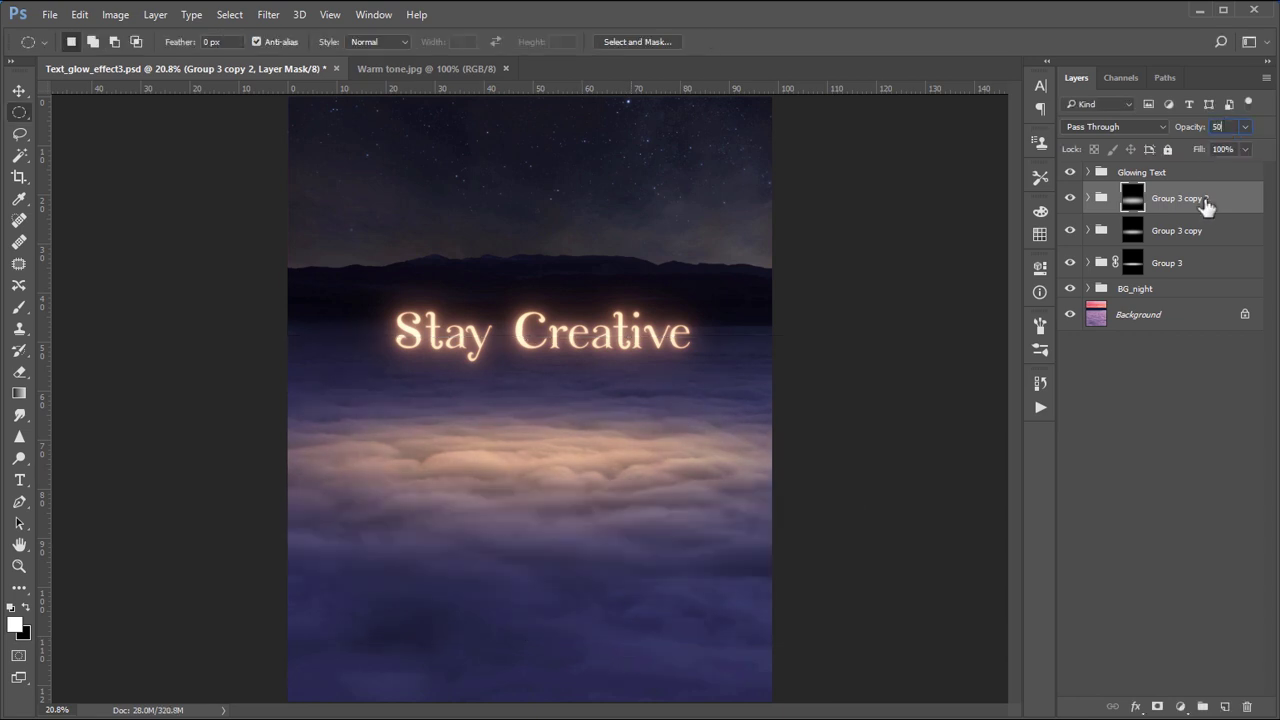
{"action": "left_click", "coordinate": [1167, 449]}
Duplicate Group 3 copy 2 and enlarge the duplicate's mask to about 115% width and 129% height
{"action": "left_click", "coordinate": [1247, 196]}
{"action": "key", "text": "ctrl+j"}
{"action": "key", "text": "ctrl+t"}
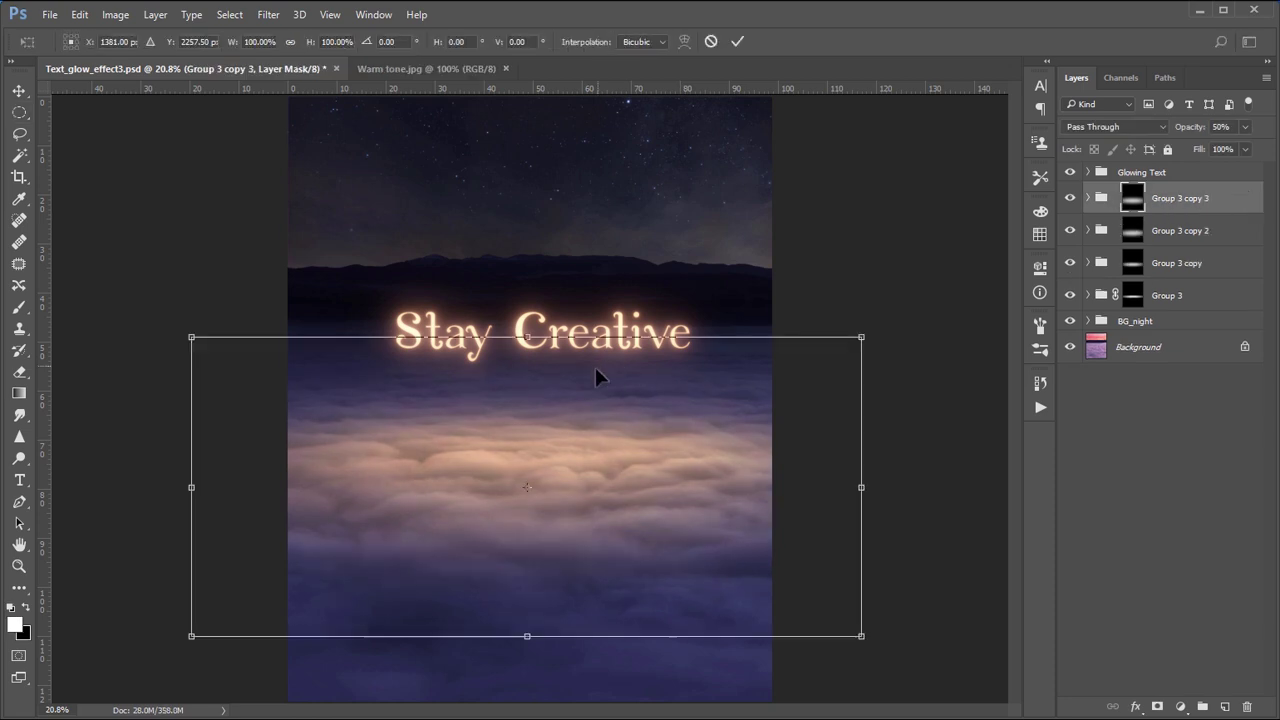
{"action": "left_click_drag", "start_coordinate": [527, 634], "coordinate": [530, 703]}
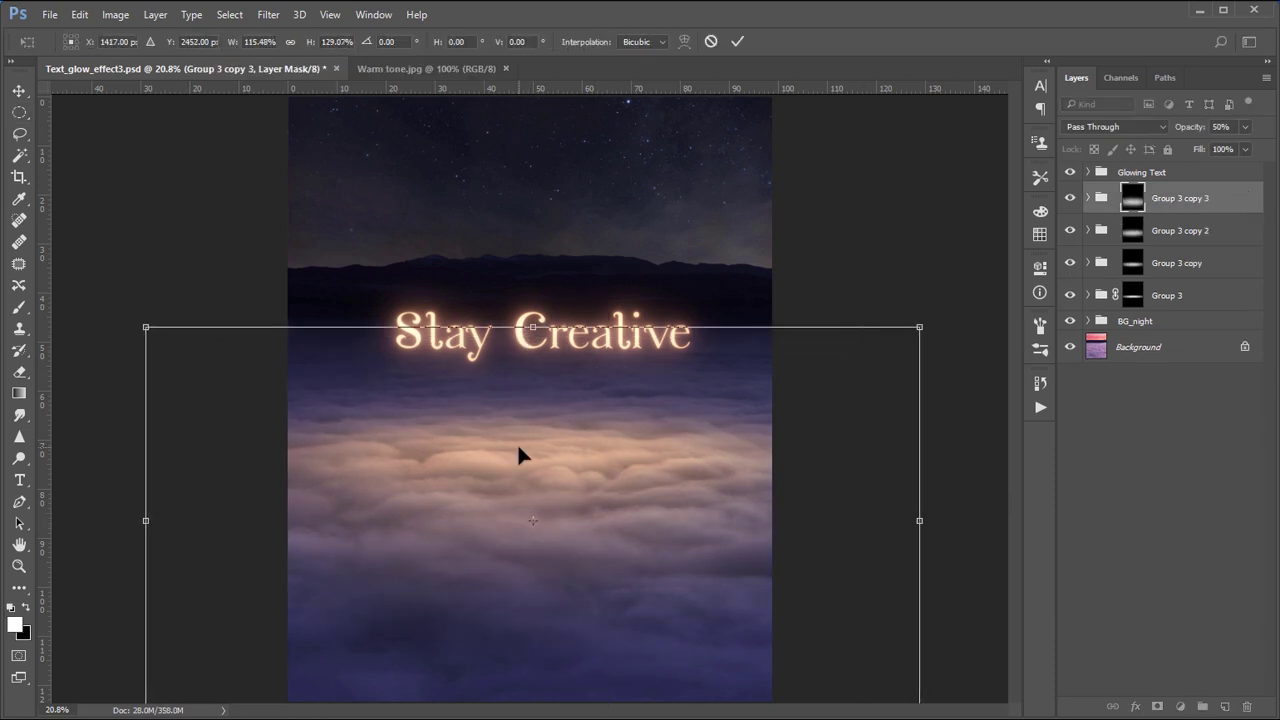
{"action": "key", "text": "Return"}
Reduce the opacity of Group 3 copy 3 to 30%
{"action": "left_click", "coordinate": [1222, 126]}
{"action": "type", "text": "30"}
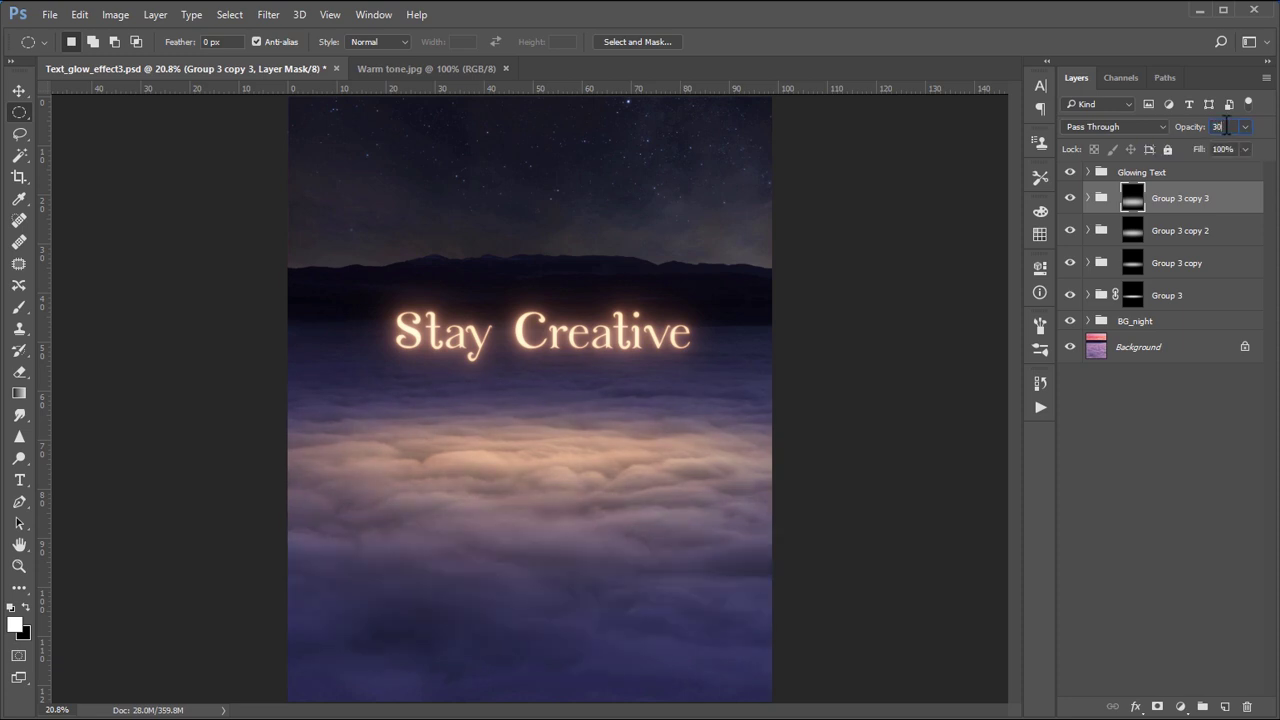
{"action": "left_click", "coordinate": [1179, 430]}
Toggle the visibility of Group 3 and its three copies to examine how each contributes to the light on the clouds
{"action": "left_click_drag", "start_coordinate": [1070, 198], "coordinate": [1070, 265]}
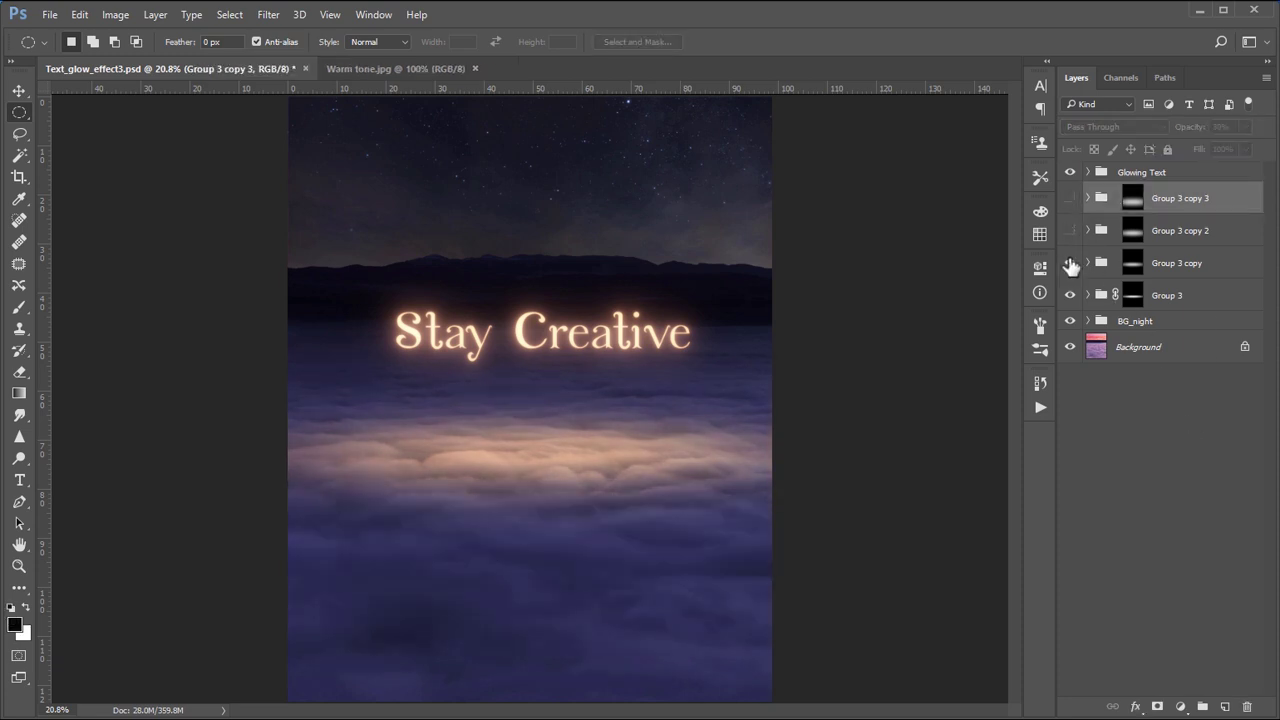
{"action": "left_click", "coordinate": [1070, 263]}
{"action": "left_click", "coordinate": [1070, 295]}
{"action": "left_click", "coordinate": [1070, 295]}
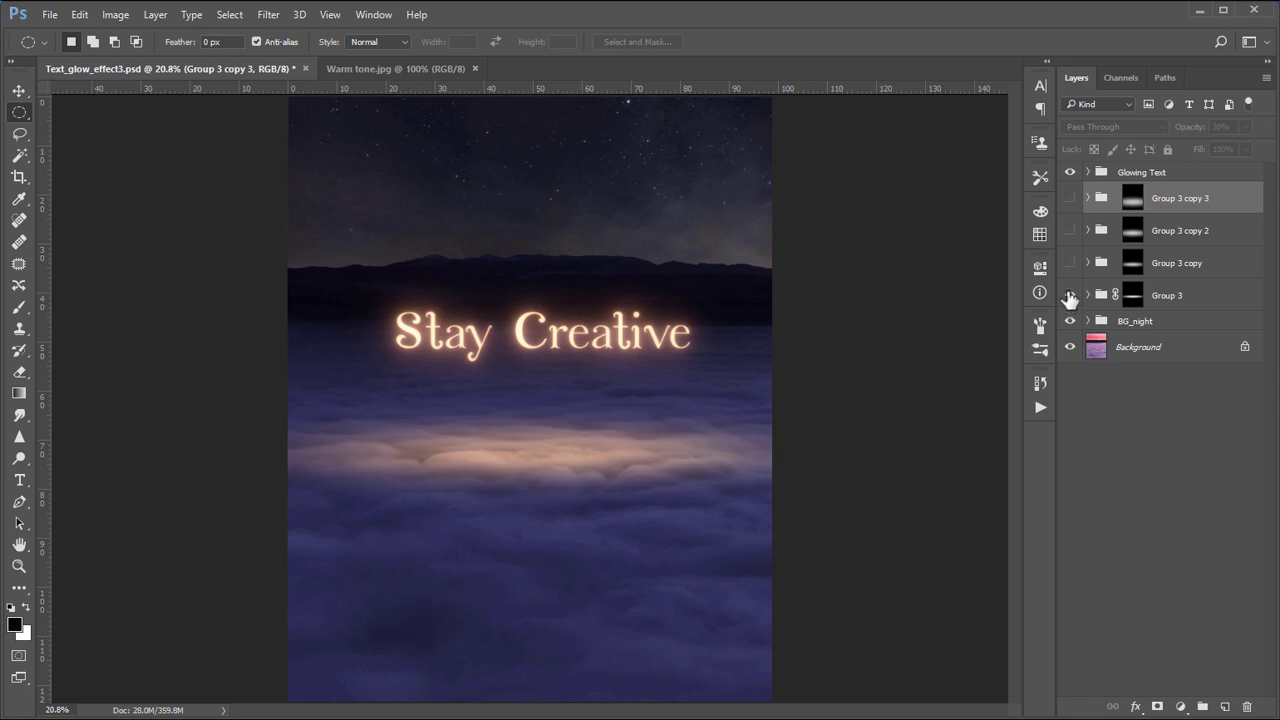
{"action": "left_click", "coordinate": [1070, 263]}
{"action": "left_click", "coordinate": [1070, 230]}
{"action": "left_click", "coordinate": [1070, 198]}
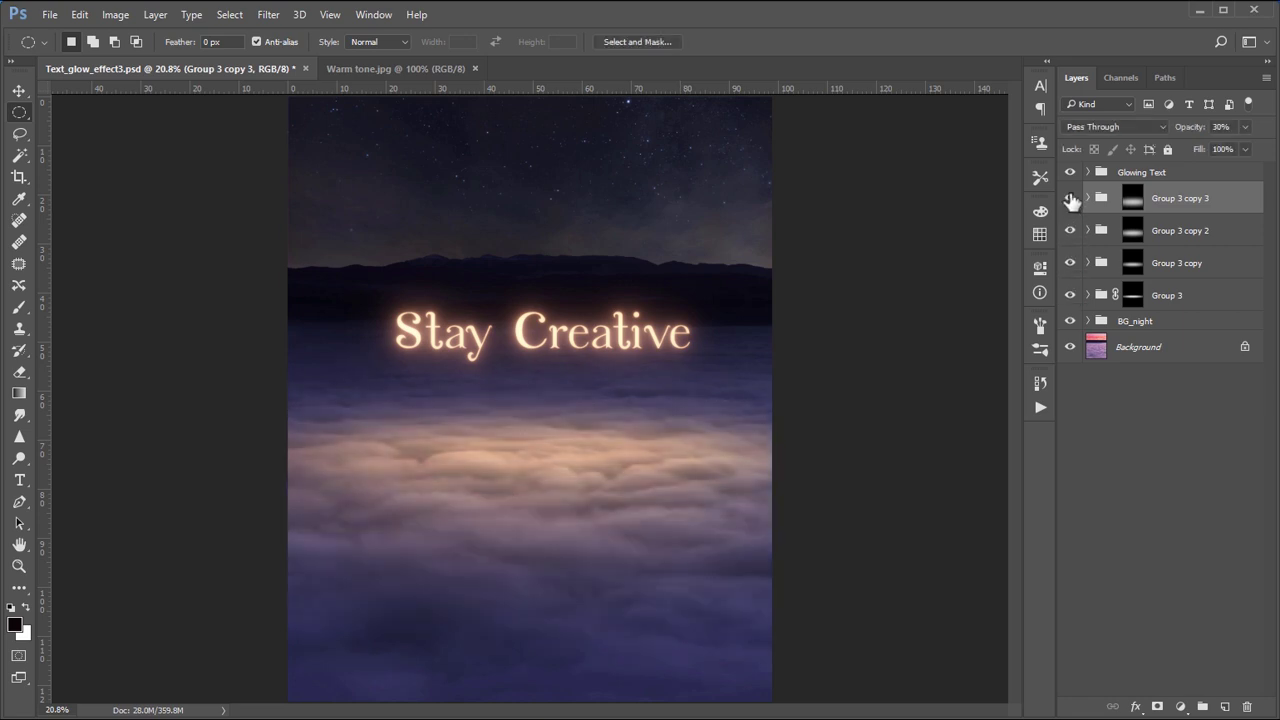
{"action": "left_click", "coordinate": [1070, 230]}
{"action": "left_click", "coordinate": [1070, 230]}
{"action": "left_click", "coordinate": [1070, 230]}
{"action": "left_click", "coordinate": [1070, 230]}
{"action": "left_click", "coordinate": [1070, 263]}
{"action": "left_click", "coordinate": [1070, 263]}
{"action": "left_click", "coordinate": [1071, 295]}
{"action": "left_click", "coordinate": [1071, 295]}
{"action": "left_click", "coordinate": [1070, 230]}
{"action": "left_click", "coordinate": [1070, 230]}
{"action": "left_click", "coordinate": [1070, 230]}
{"action": "left_click", "coordinate": [1070, 230]}
{"action": "left_click", "coordinate": [1132, 230]}
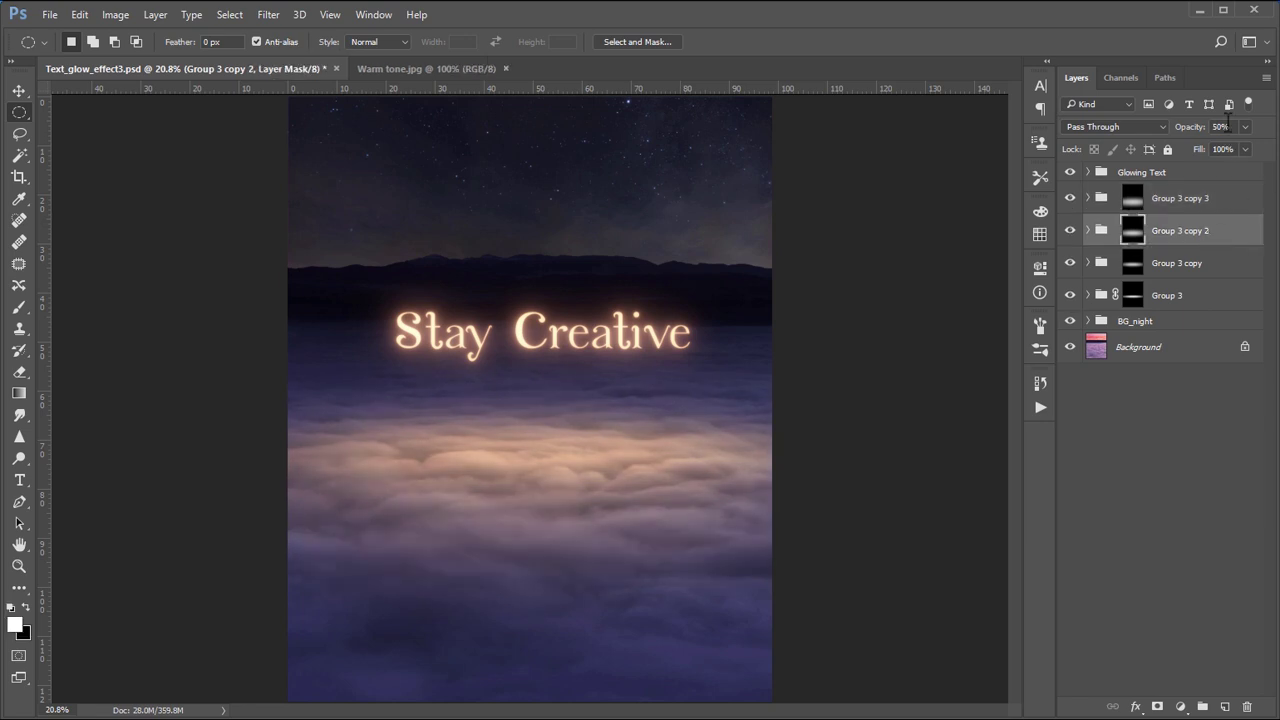
{"action": "left_click", "coordinate": [1189, 440]}
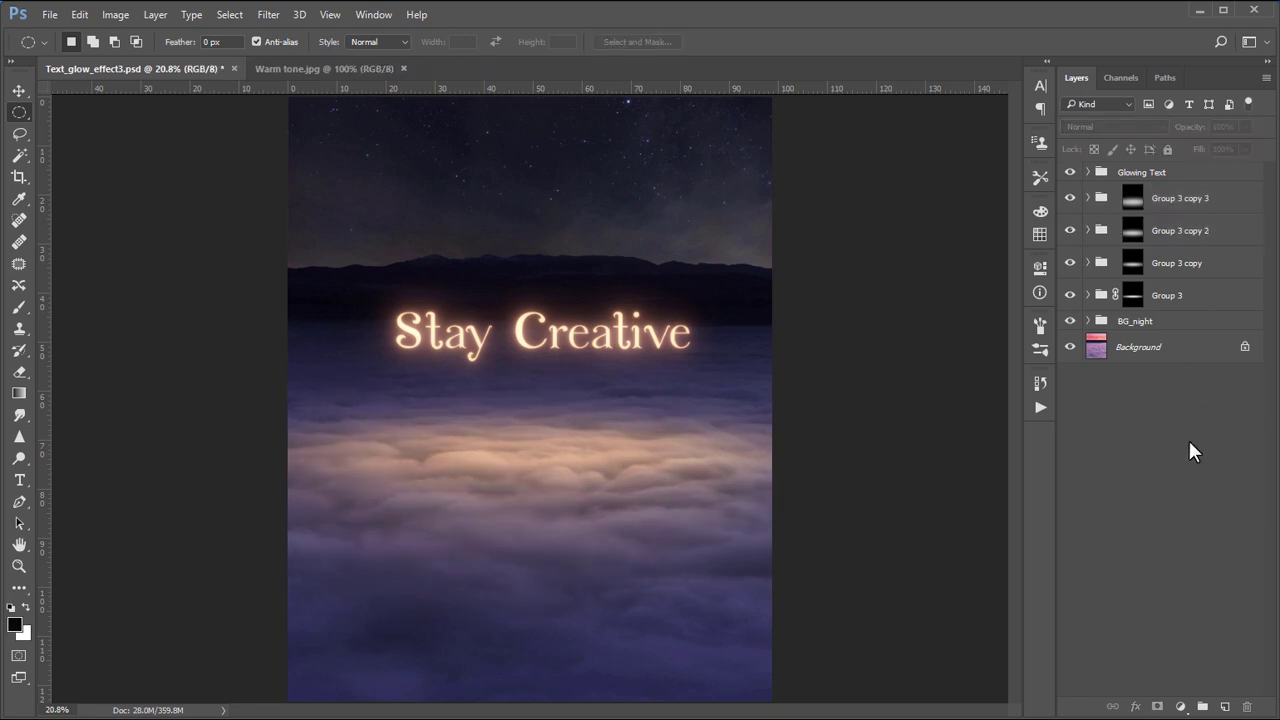
Group Group 3 and its three copies as Surface_light, and compare the image with and without the new group
{"action": "left_click", "coordinate": [1236, 205]}
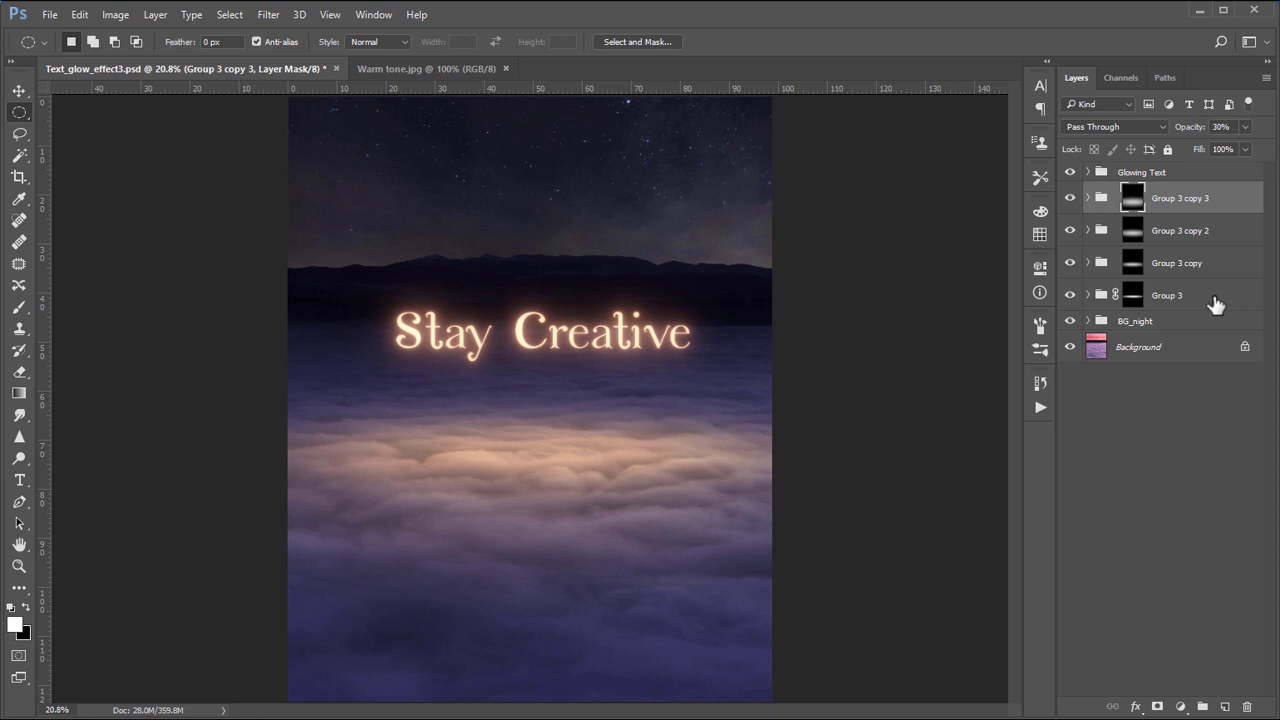
{"action": "left_click", "coordinate": [1214, 298], "text": "shift"}
{"action": "key", "text": "ctrl+g"}
{"action": "double_click", "coordinate": [1135, 191]}
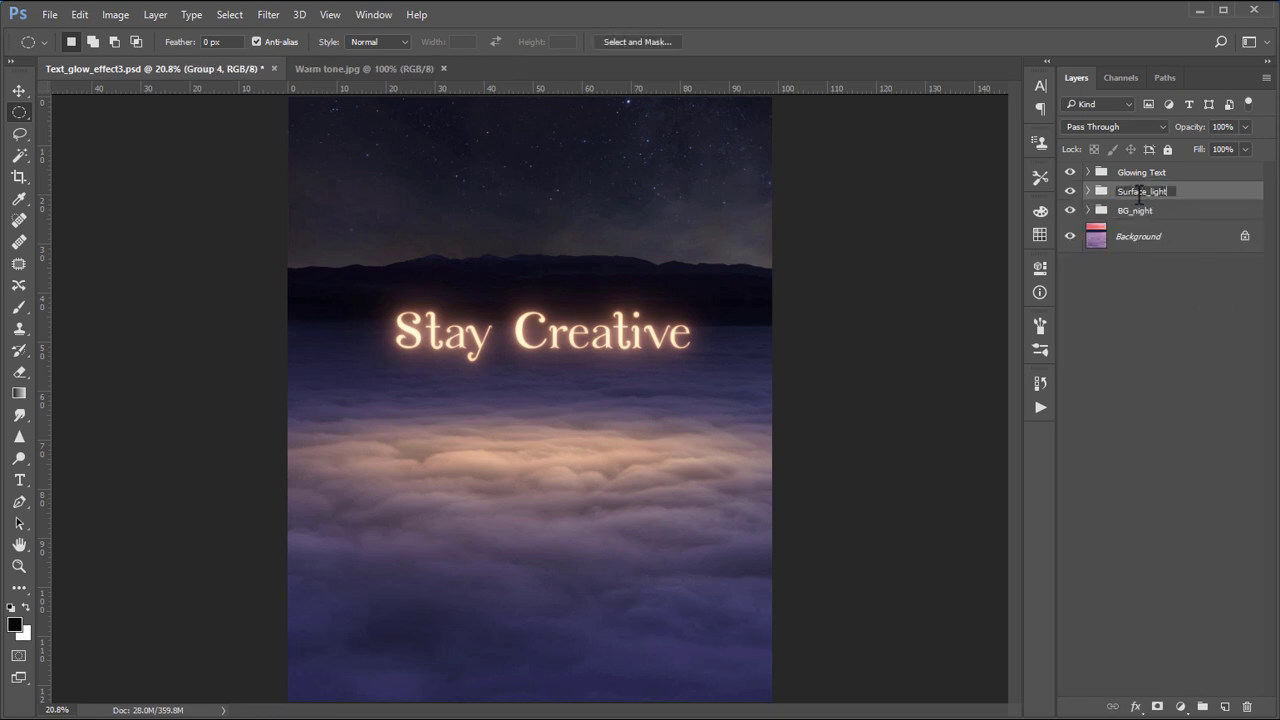
{"action": "left_click", "coordinate": [1137, 260]}
{"action": "left_click", "coordinate": [1070, 191]}
{"action": "left_click", "coordinate": [1070, 191]}
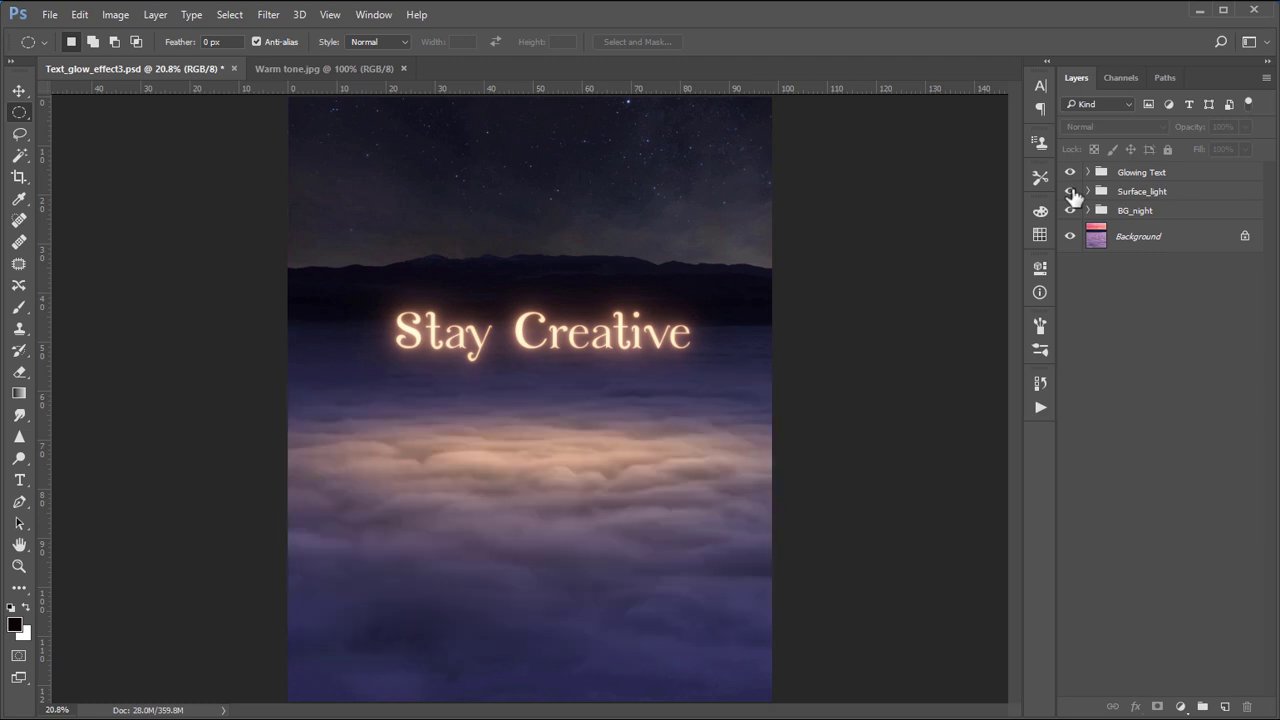
Move the Glowing Text group straight down so the "Stay Creative" lettering sits closer to the lit clouds
{"action": "left_click", "coordinate": [1184, 177]}
{"action": "key", "text": "ctrl+shift+Down"}
{"action": "key", "text": "ctrl+shift+Down"}
{"action": "key", "text": "ctrl+shift+Down"}
{"action": "key", "text": "ctrl+shift+Down"}
{"action": "key", "text": "ctrl+shift+Down"}
{"action": "key", "text": "ctrl+shift+Down"}
{"action": "key", "text": "ctrl+shift+Down"}
{"action": "key", "text": "ctrl+shift+Down"}
{"action": "key", "text": "ctrl+shift+Down"}
{"action": "key", "text": "ctrl+shift+Down"}
{"action": "key", "text": "ctrl+shift+Down"}
{"action": "key", "text": "ctrl+shift+Down"}
{"action": "key", "text": "ctrl+shift+Down"}
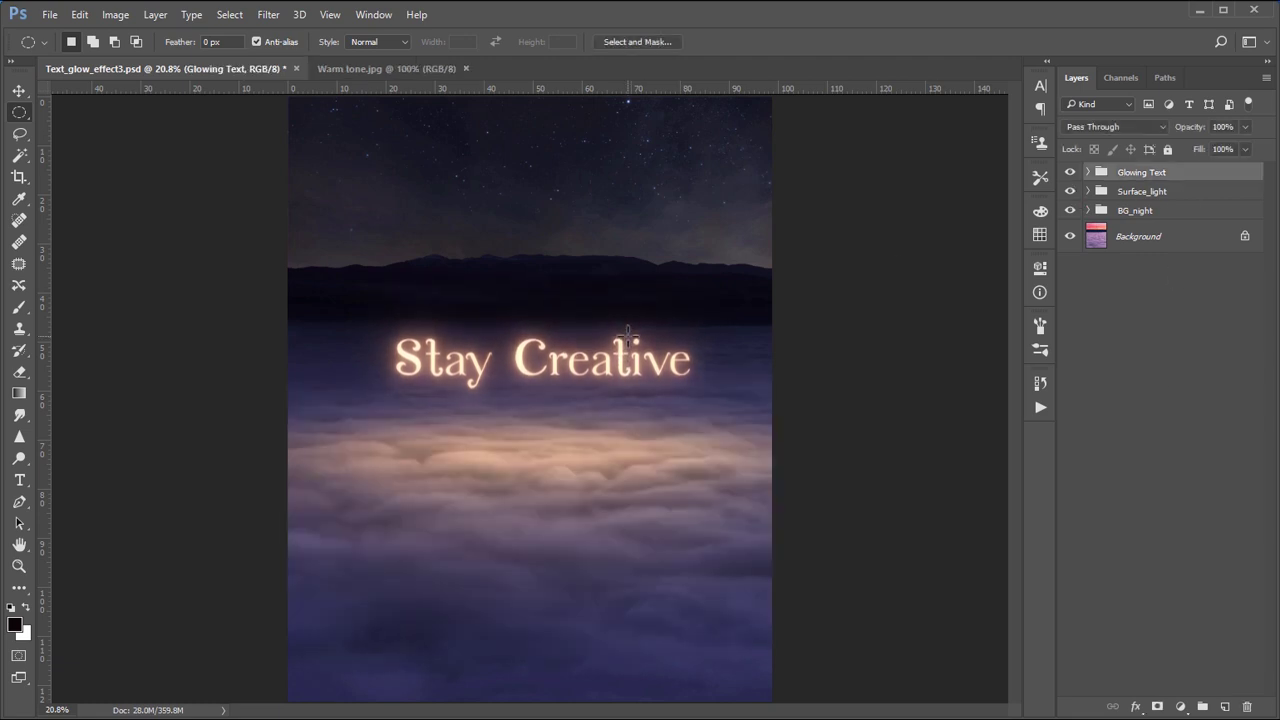
{"action": "left_click", "coordinate": [1123, 315]}
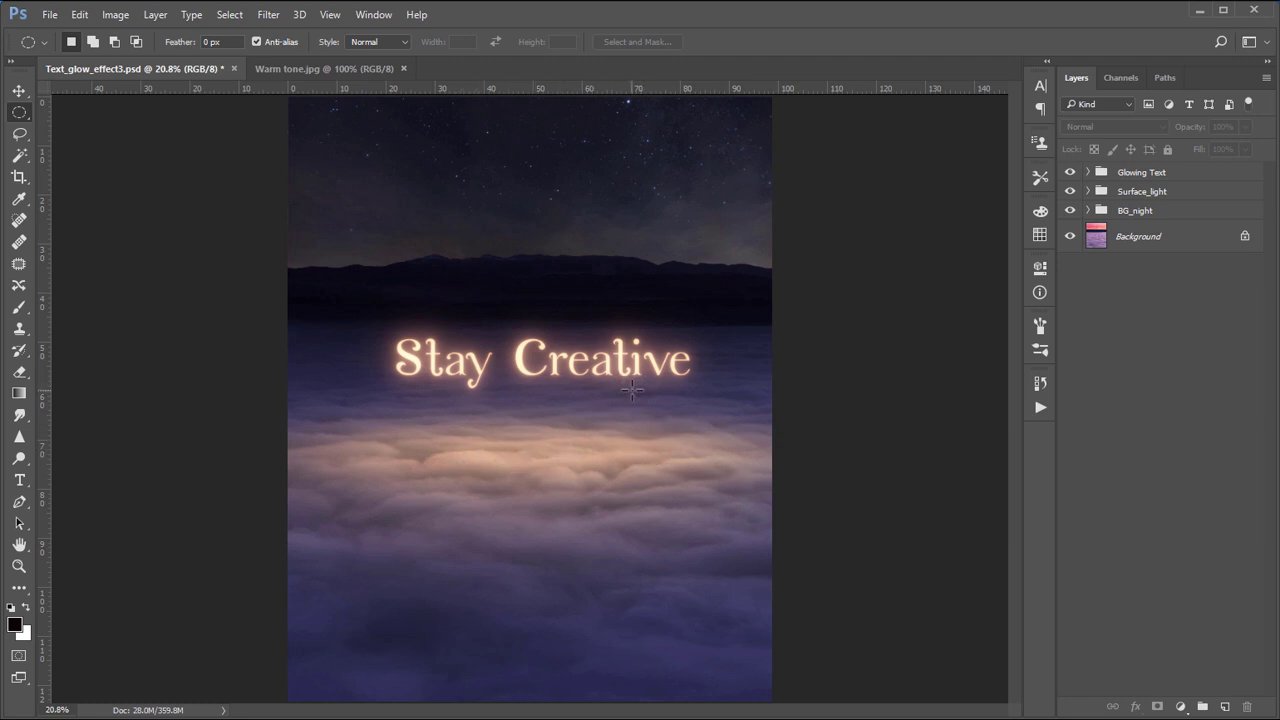
Add a Color Balance adjustment clipped to the Surface_light group with midtone Cyan–Red at +23, and compare the clouds with and without it
{"action": "left_click", "coordinate": [1238, 193]}
{"action": "left_click", "coordinate": [1180, 706]}
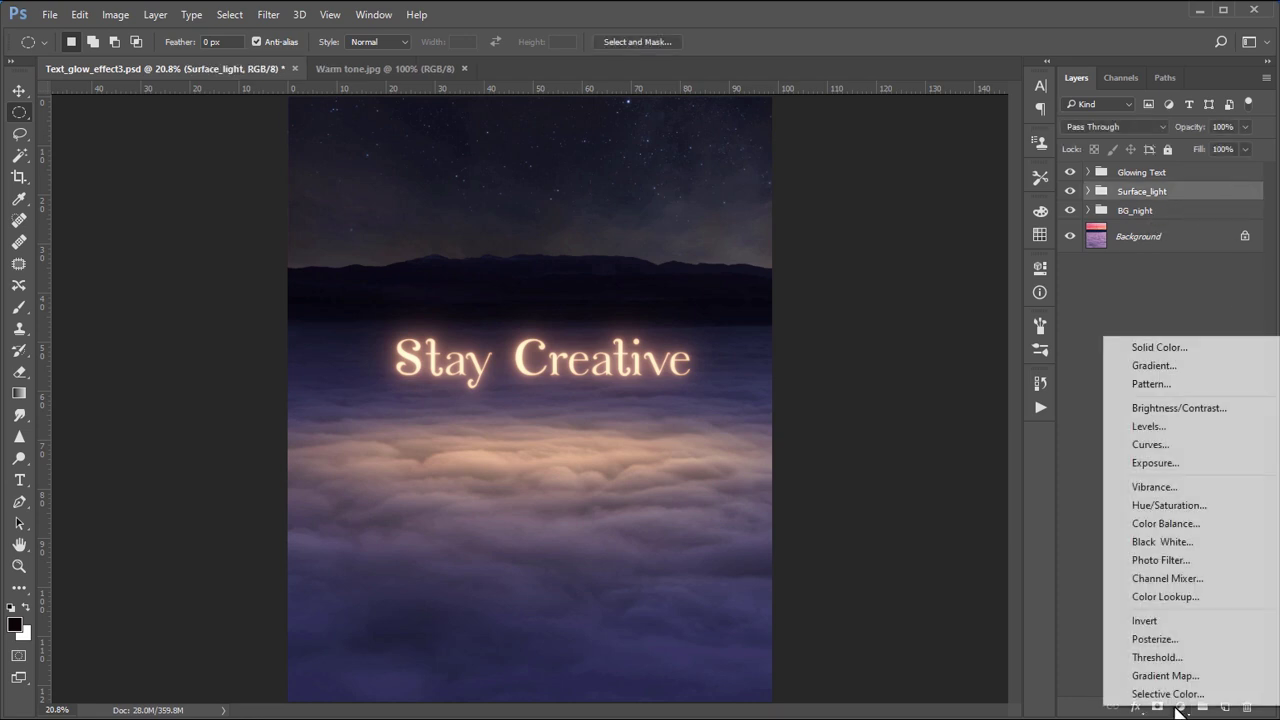
{"action": "left_click", "coordinate": [1190, 527]}
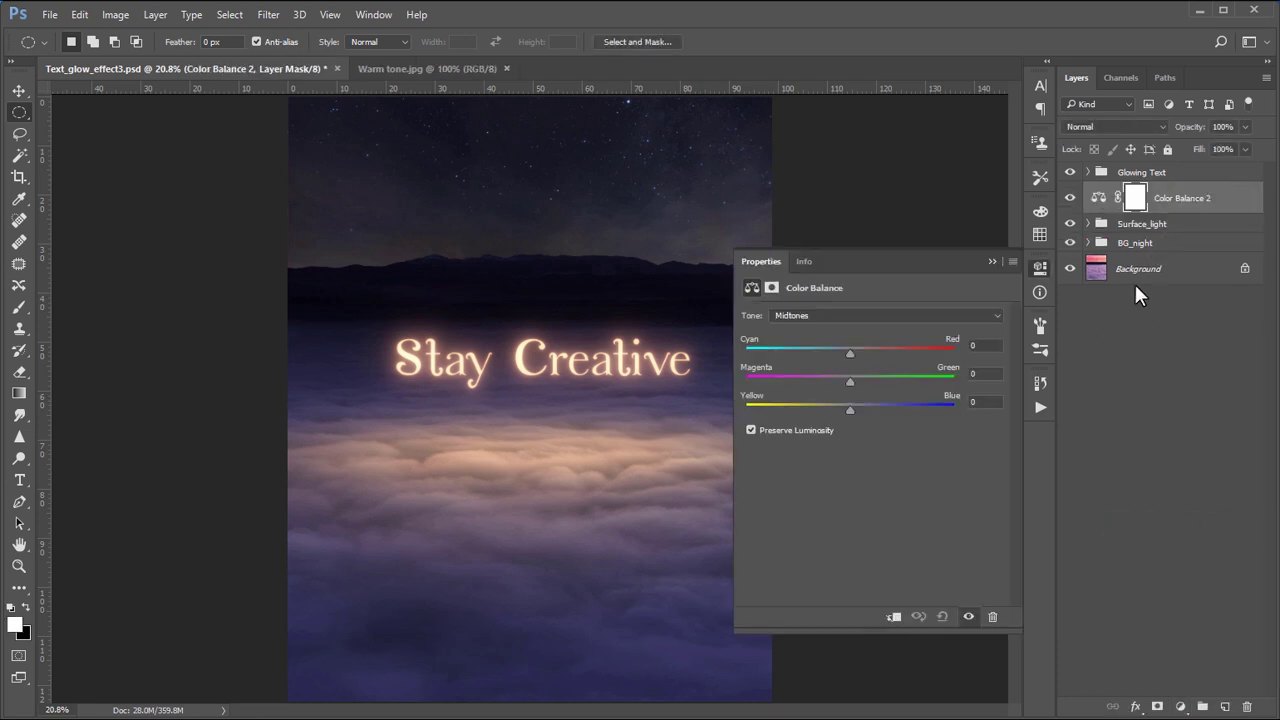
{"action": "left_click", "coordinate": [1106, 206], "text": "alt"}
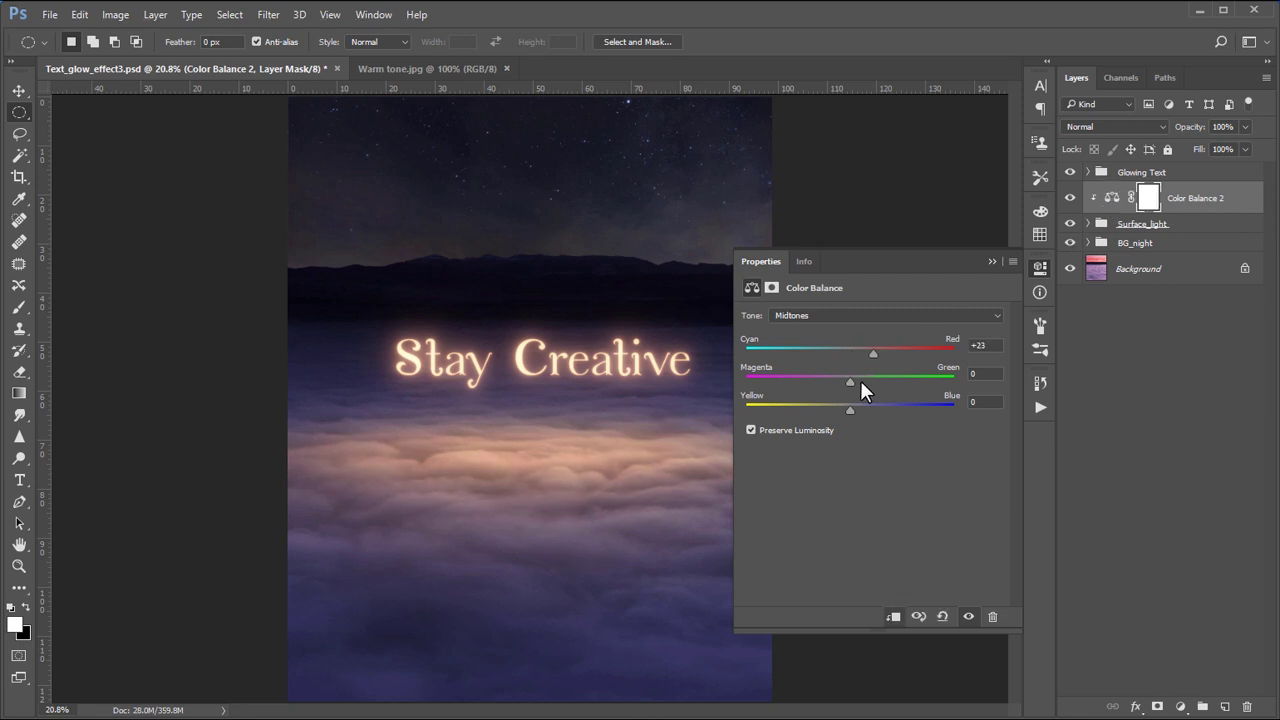
{"action": "left_click", "coordinate": [990, 262]}
{"action": "left_click", "coordinate": [1070, 198]}
{"action": "left_click", "coordinate": [1070, 198]}
{"action": "left_click", "coordinate": [1178, 432]}
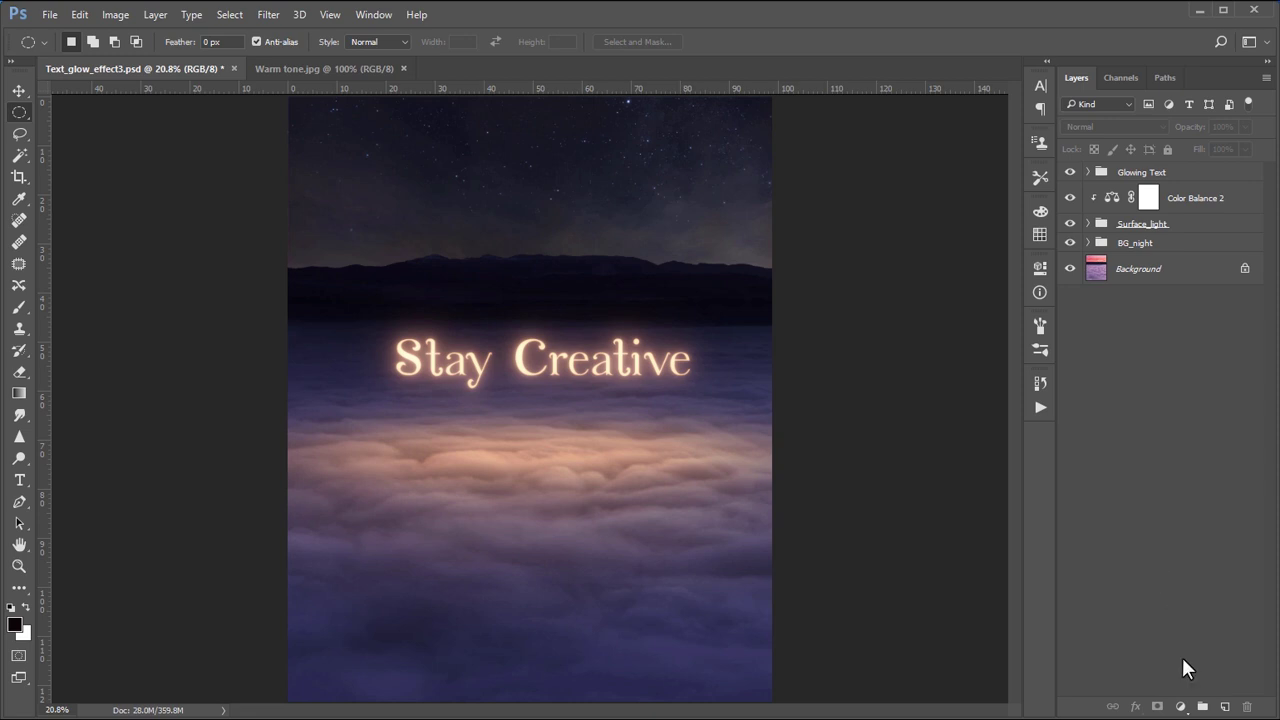
Add a Curves adjustment above Color Balance 2 and adjust its curve to increase the contrast of the cloud light
{"action": "left_click", "coordinate": [1241, 200]}
{"action": "left_click", "coordinate": [1180, 706]}
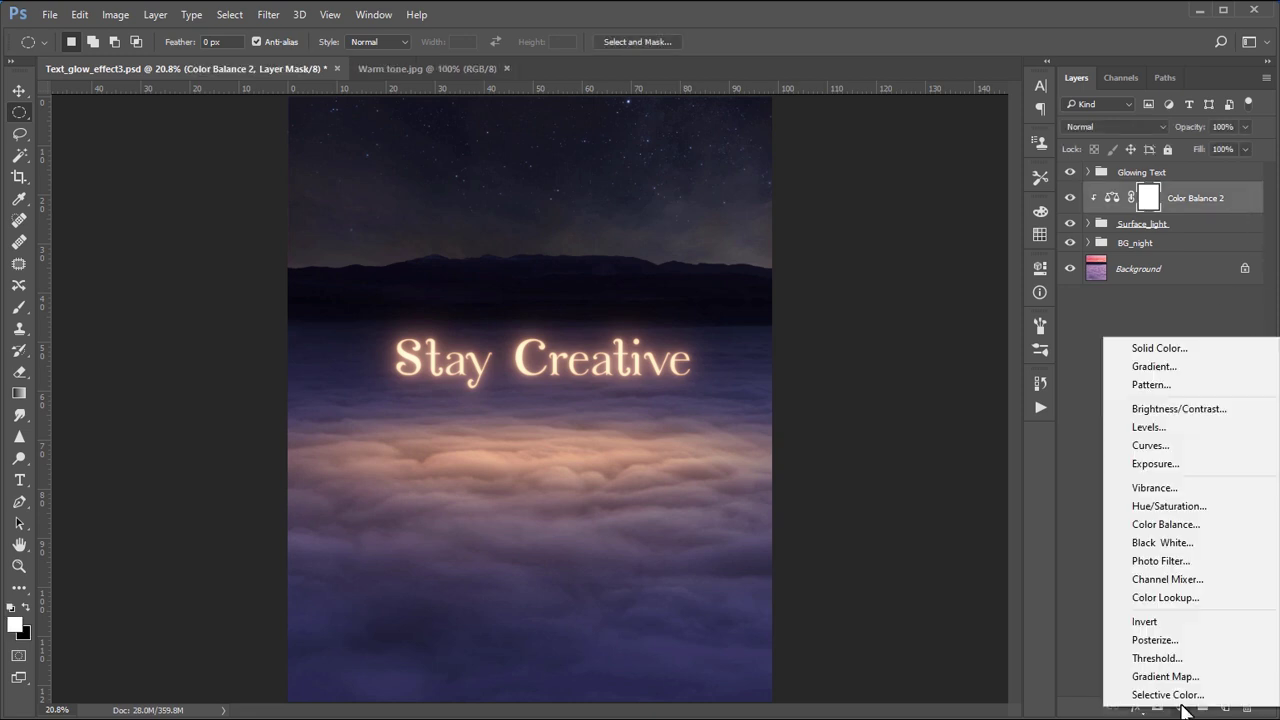
{"action": "left_click", "coordinate": [1163, 445]}
{"action": "left_click_drag", "start_coordinate": [991, 354], "coordinate": [984, 354]}
{"action": "left_click_drag", "start_coordinate": [937, 404], "coordinate": [932, 404]}
{"action": "left_click_drag", "start_coordinate": [843, 508], "coordinate": [839, 501]}
{"action": "left_click", "coordinate": [992, 262]}
Clip the Curves adjustment to the Surface_light group and compare the image with and without it
{"action": "left_click", "coordinate": [1070, 199]}
{"action": "left_click", "coordinate": [1070, 199]}
{"action": "left_click", "coordinate": [1070, 199]}
{"action": "left_click", "coordinate": [1070, 199]}
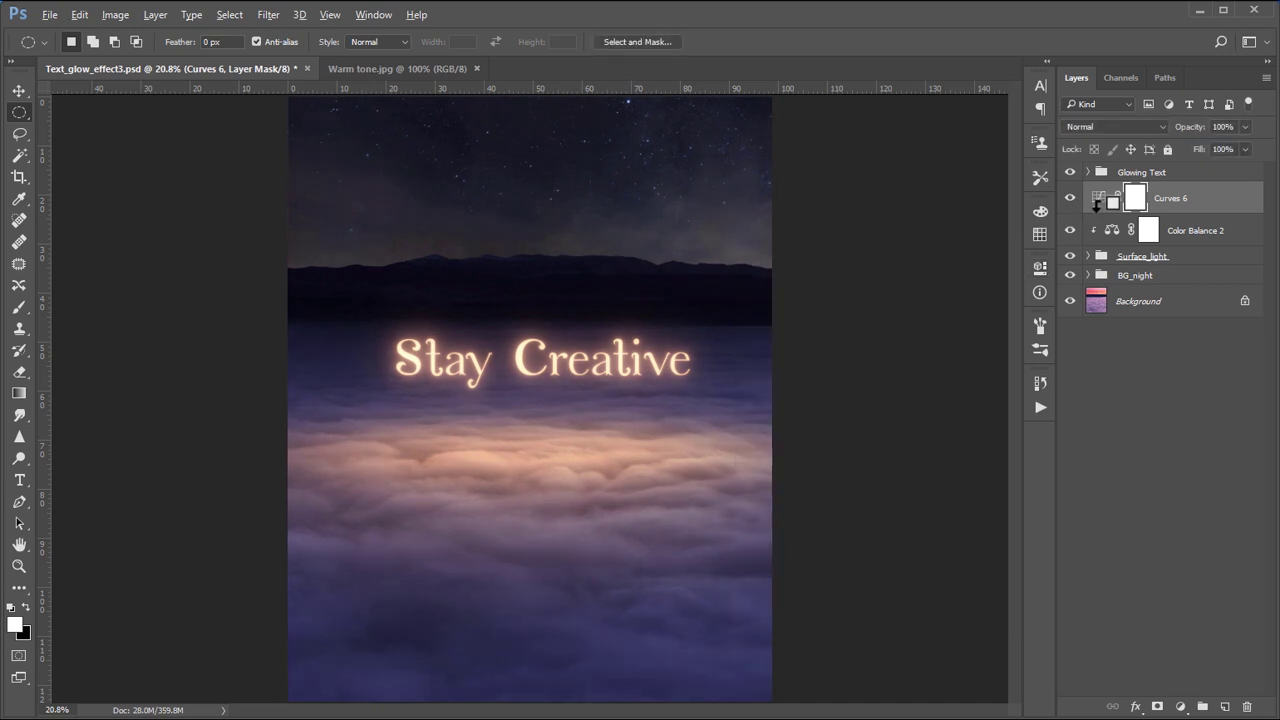
{"action": "left_click", "coordinate": [1097, 212], "text": "alt"}
{"action": "left_click", "coordinate": [1070, 199]}
{"action": "left_click", "coordinate": [1070, 199]}
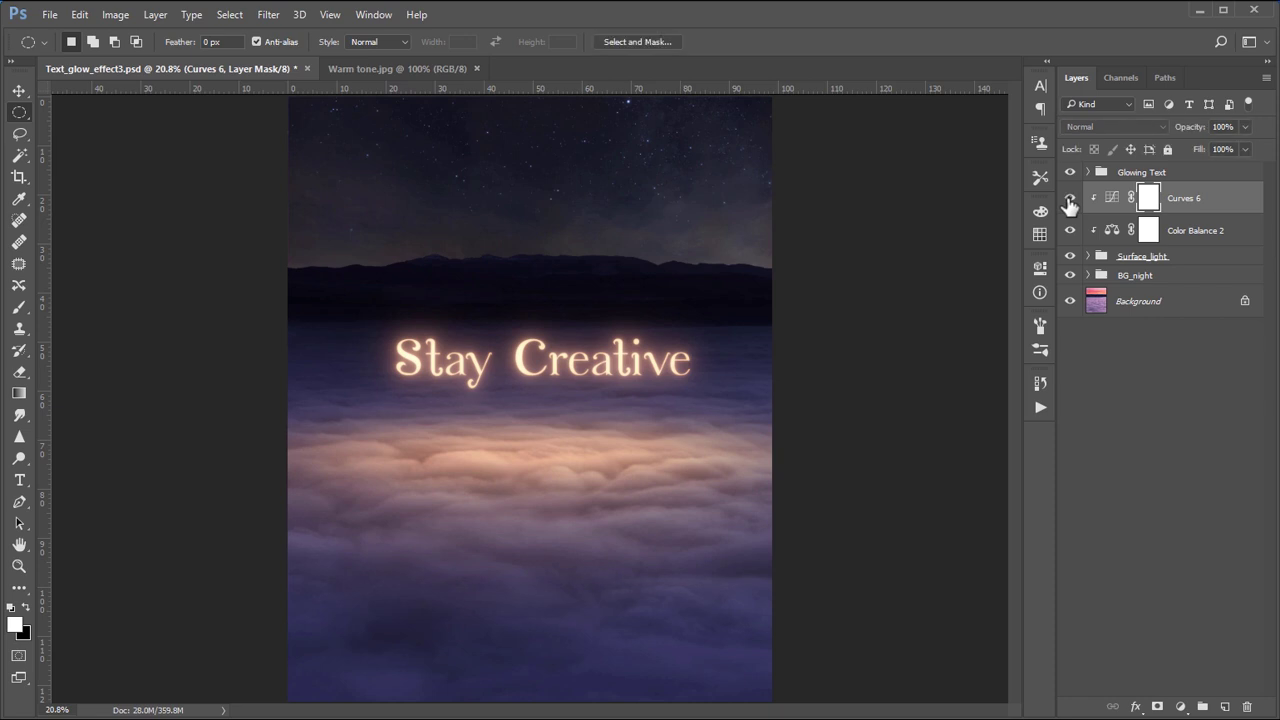
{"action": "left_click", "coordinate": [1220, 386]}
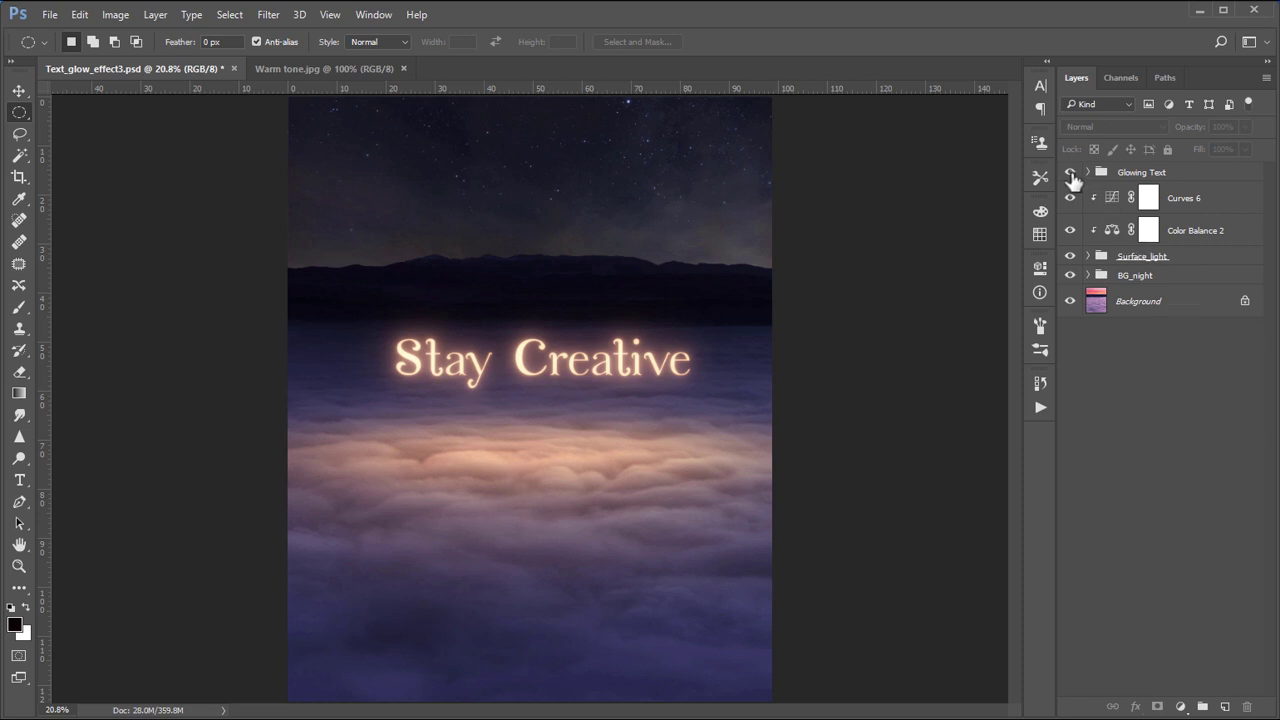
Hide the Glowing Text group and stamp the visible layers into a new layer named BG_with_light above Curves 6
{"action": "left_click", "coordinate": [1070, 174]}
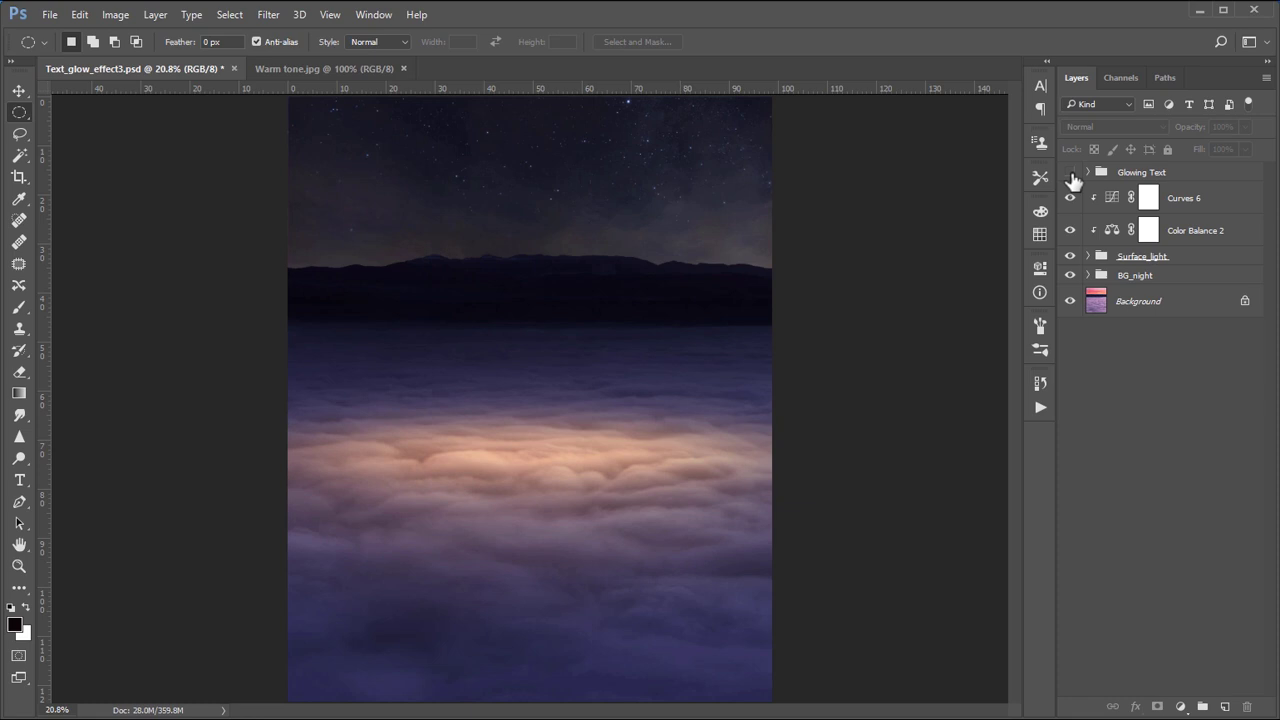
{"action": "left_click", "coordinate": [1233, 201]}
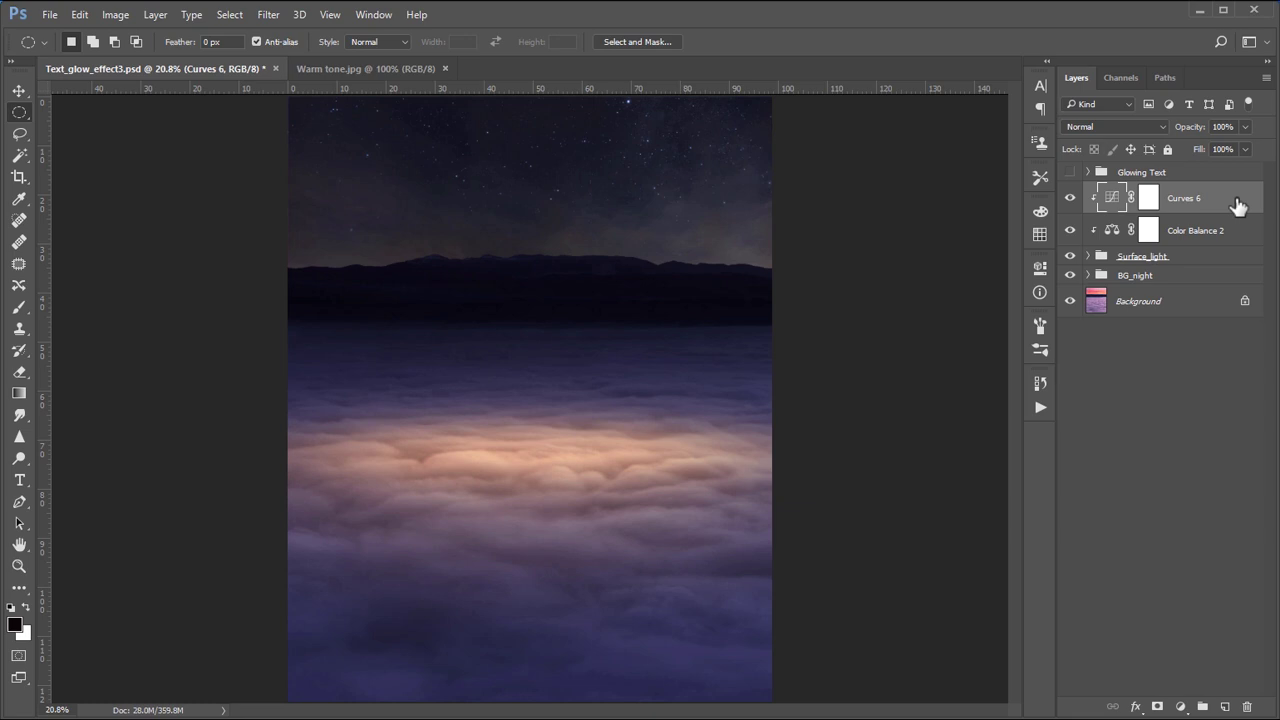
{"action": "key", "text": "ctrl+alt+shift+e"}
{"action": "double_click", "coordinate": [1150, 197]}
{"action": "type", "text": "BG_with_light"}
{"action": "key", "text": "Return"}
Apply a Tilt-Shift blur to BG_with_light that keeps the lit clouds sharp, and show the Glowing Text group again
{"action": "left_click", "coordinate": [268, 14]}
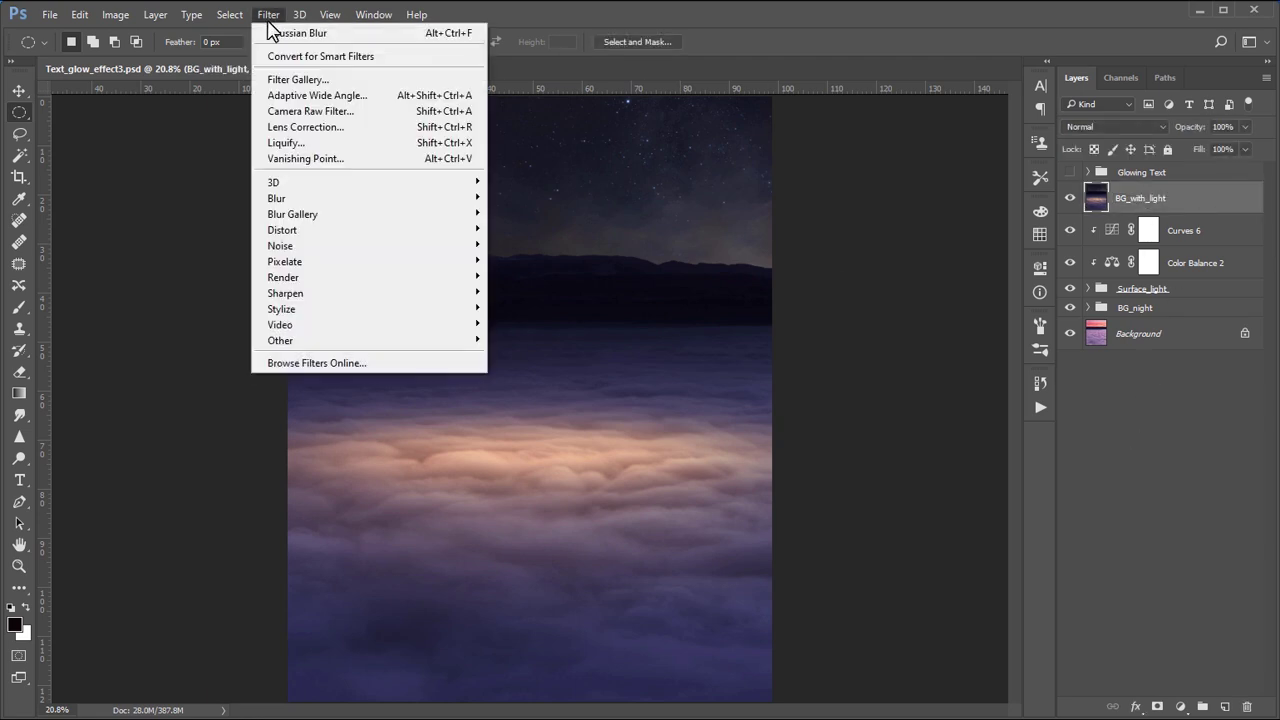
{"action": "mouse_move", "coordinate": [349, 214]}
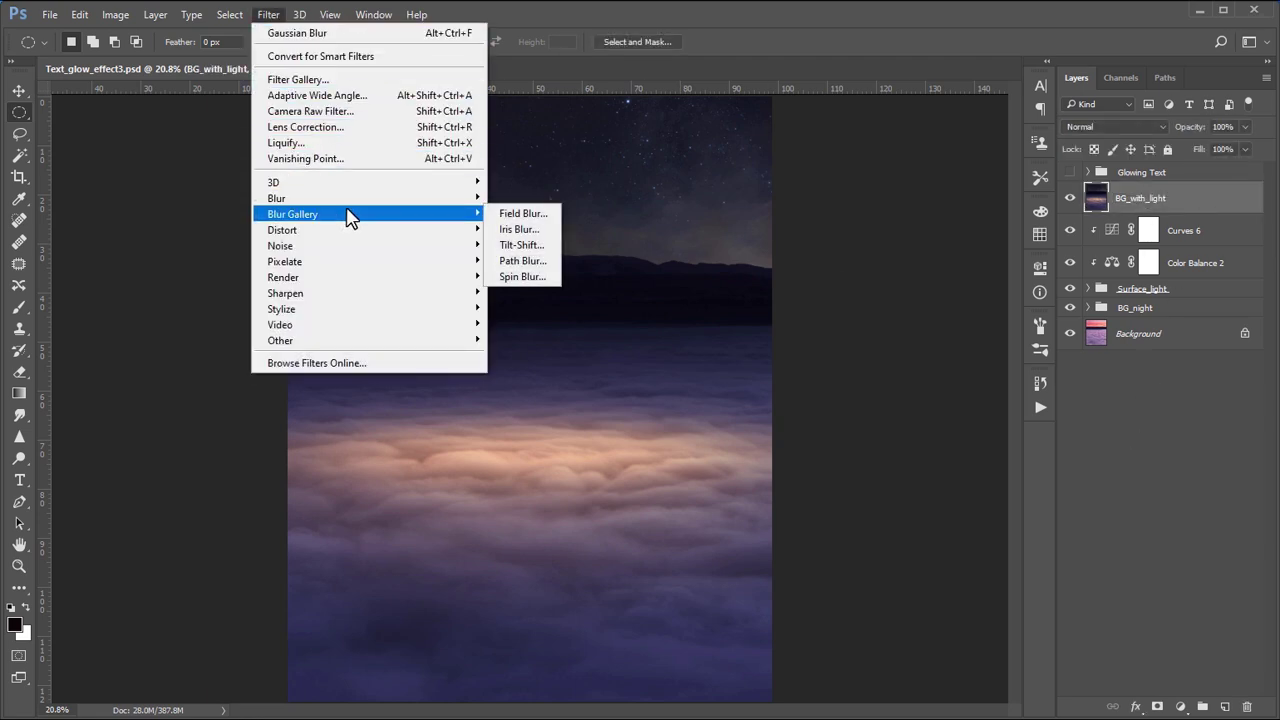
{"action": "left_click", "coordinate": [526, 248]}
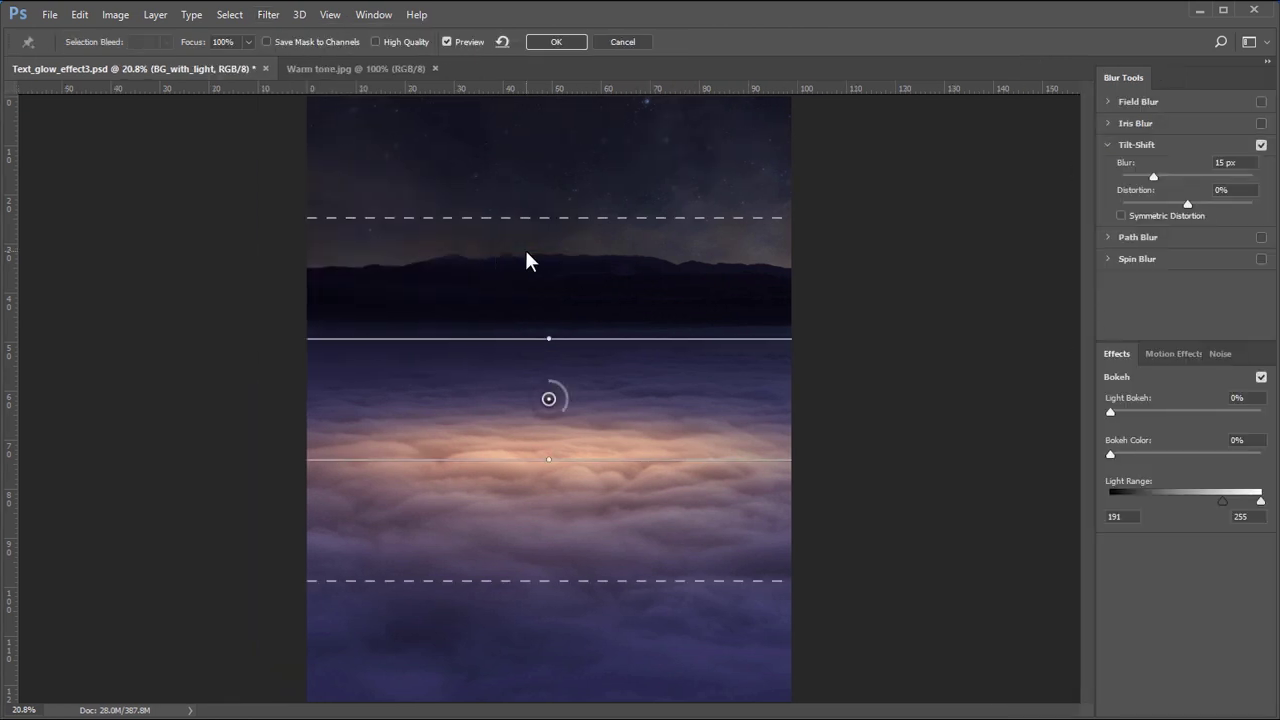
{"action": "mouse_move", "coordinate": [549, 399]}
{"action": "left_mouse_down"}
{"action": "mouse_move", "coordinate": [552, 466]}
{"action": "mouse_move", "coordinate": [551, 420]}
{"action": "left_mouse_up"}
{"action": "left_click_drag", "start_coordinate": [626, 527], "coordinate": [626, 500]}
{"action": "left_click_drag", "start_coordinate": [623, 621], "coordinate": [623, 688]}
{"action": "left_click_drag", "start_coordinate": [643, 299], "coordinate": [636, 322]}
{"action": "left_click_drag", "start_coordinate": [556, 486], "coordinate": [540, 479]}
{"action": "left_click", "coordinate": [556, 41]}
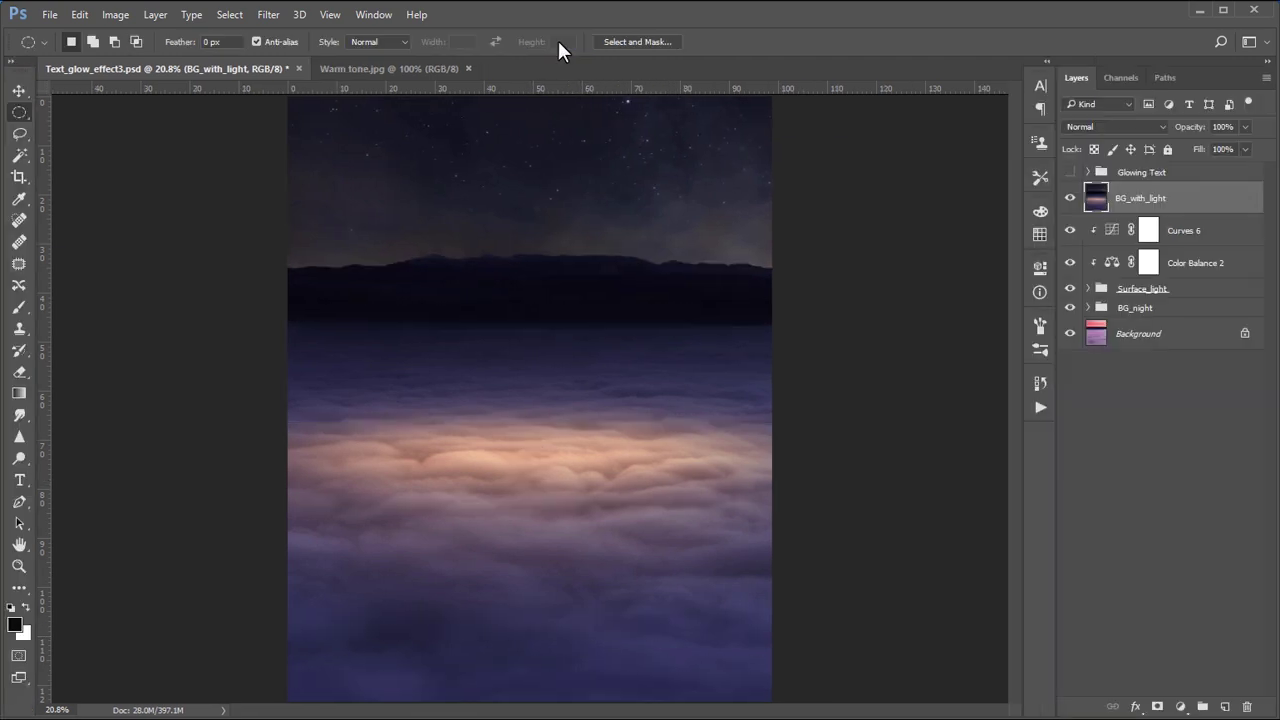
{"action": "left_click", "coordinate": [1070, 172]}
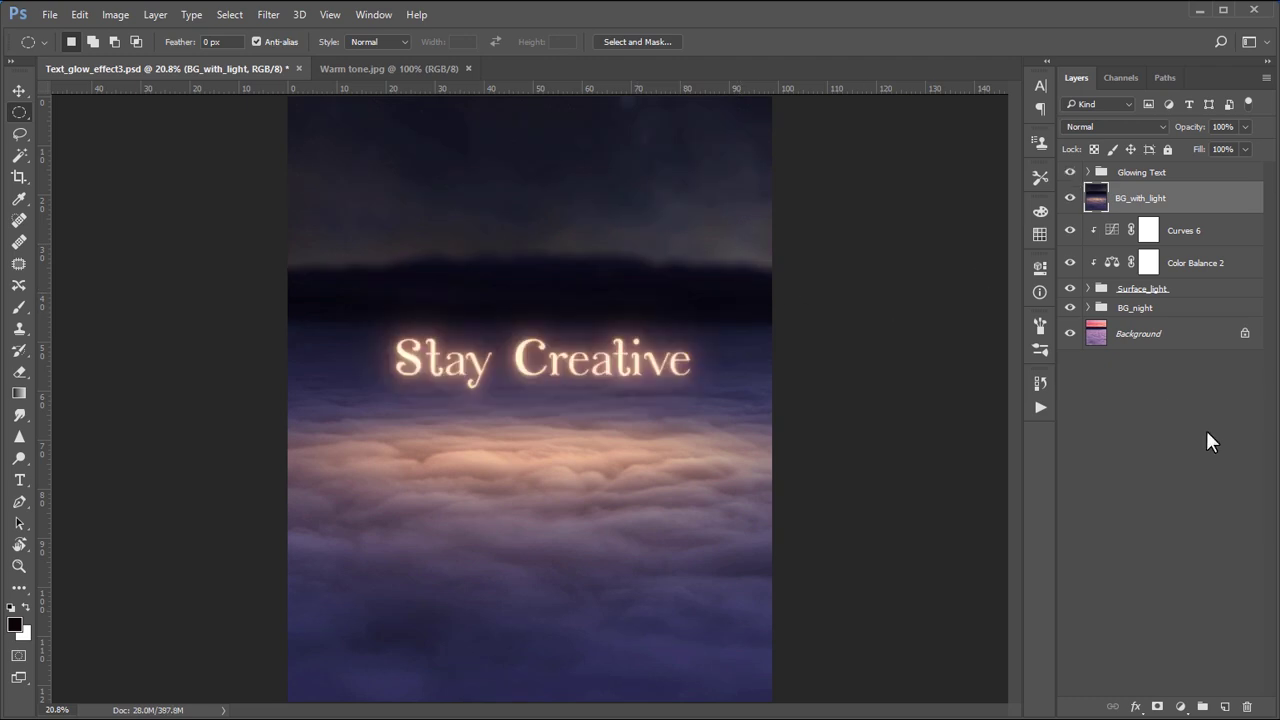
{"action": "left_click", "coordinate": [1111, 432]}
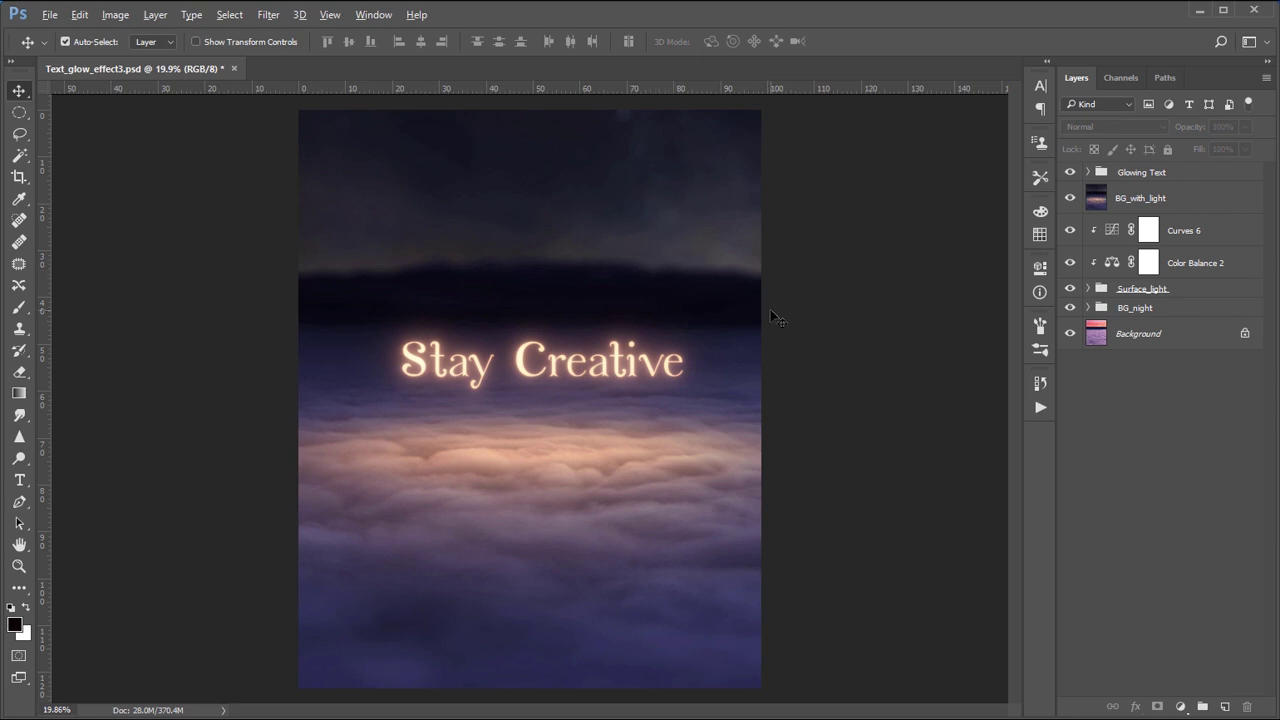
Bring the hanging stars from Stars.png into the composition across the upper sky and name their layer Star
{"action": "key", "text": "alt+Tab"}
{"action": "left_click_drag", "start_coordinate": [907, 397], "coordinate": [554, 52]}
{"action": "left_click_drag", "start_coordinate": [580, 203], "coordinate": [428, 268]}
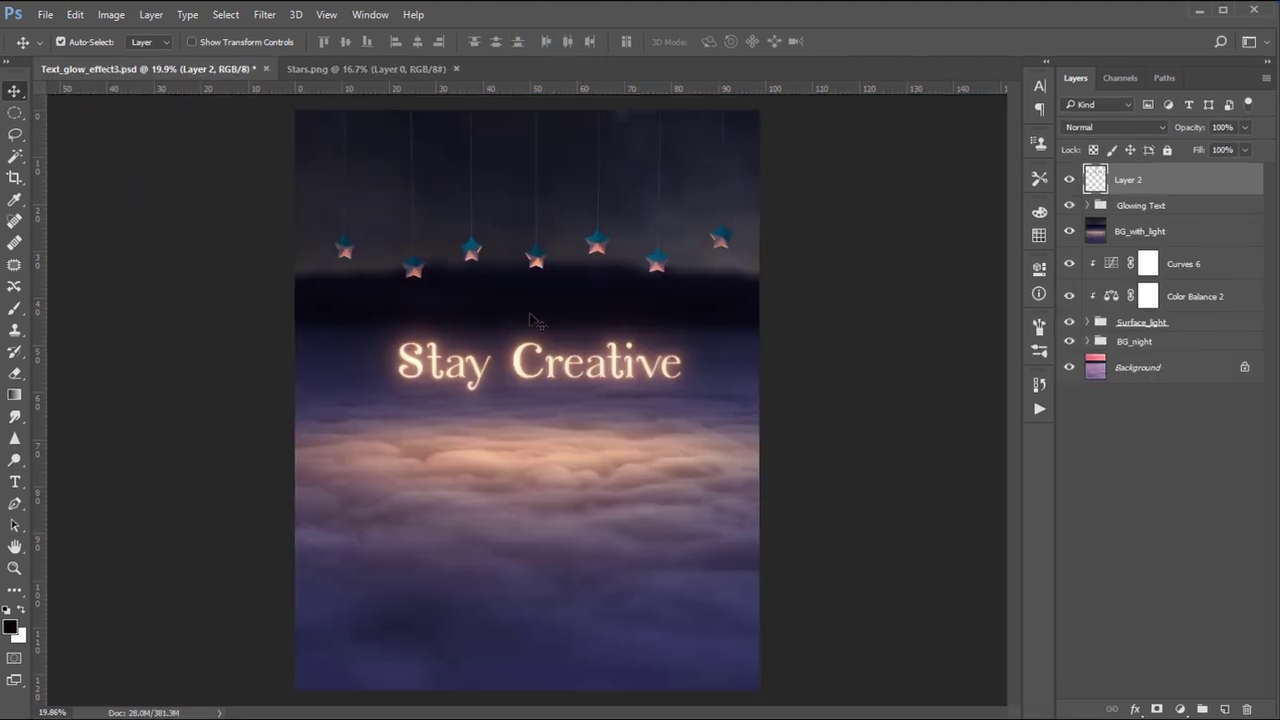
{"action": "double_click", "coordinate": [1092, 222]}
{"action": "type", "text": "S"}
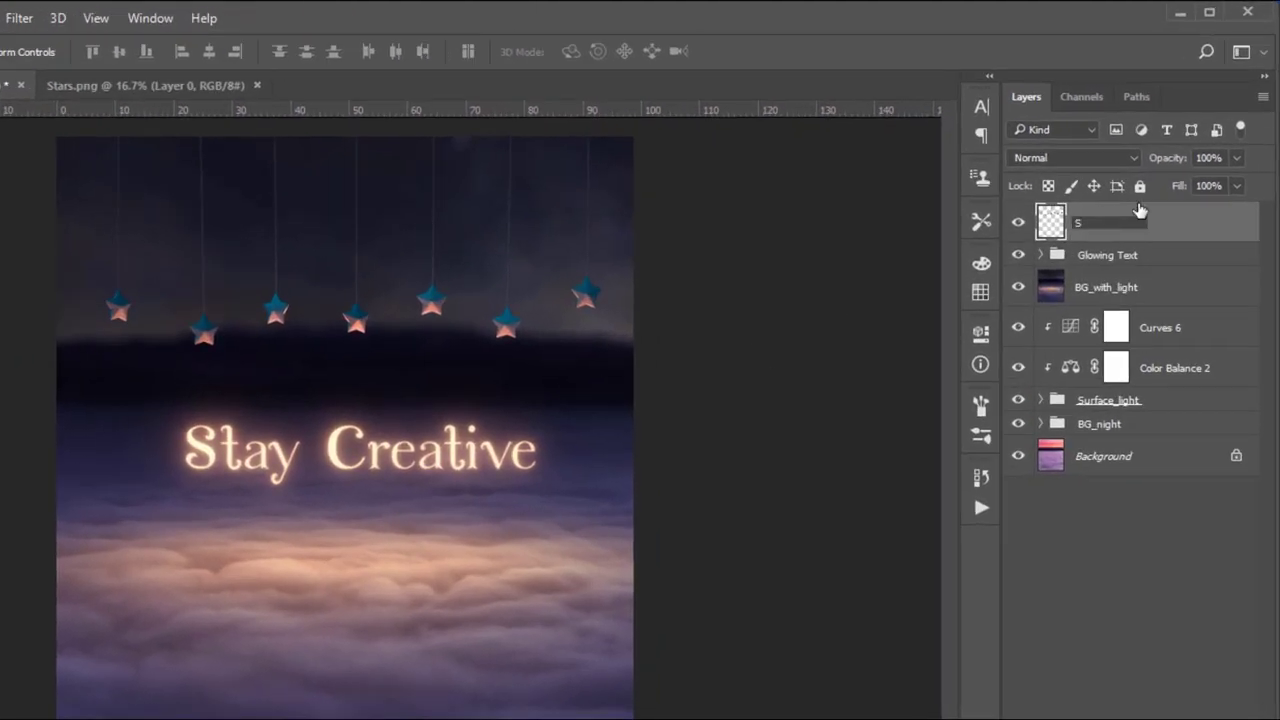
{"action": "type", "text": "tar"}
{"action": "left_click", "coordinate": [1106, 523]}
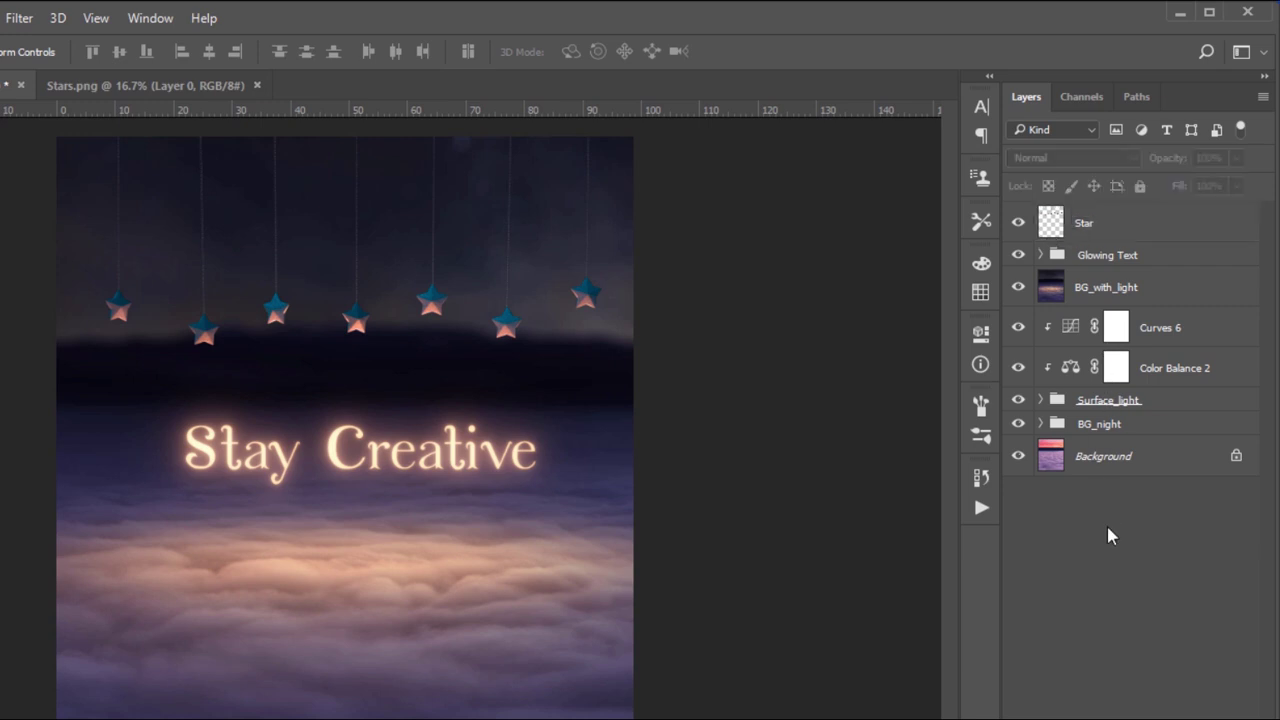
Add a Hue/Saturation adjustment that tones down the stars' colour and clip it to the Star layer
{"action": "left_click", "coordinate": [1200, 223]}
{"action": "left_click", "coordinate": [1155, 705]}
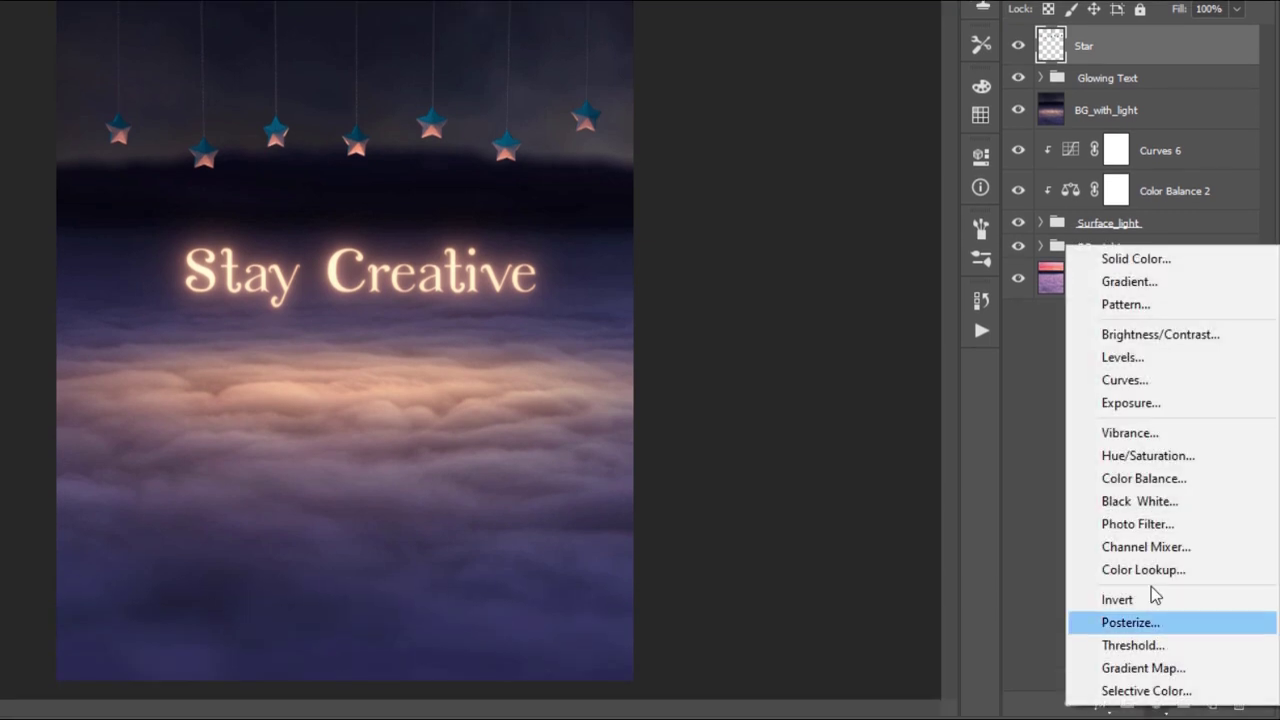
{"action": "left_click", "coordinate": [1140, 455]}
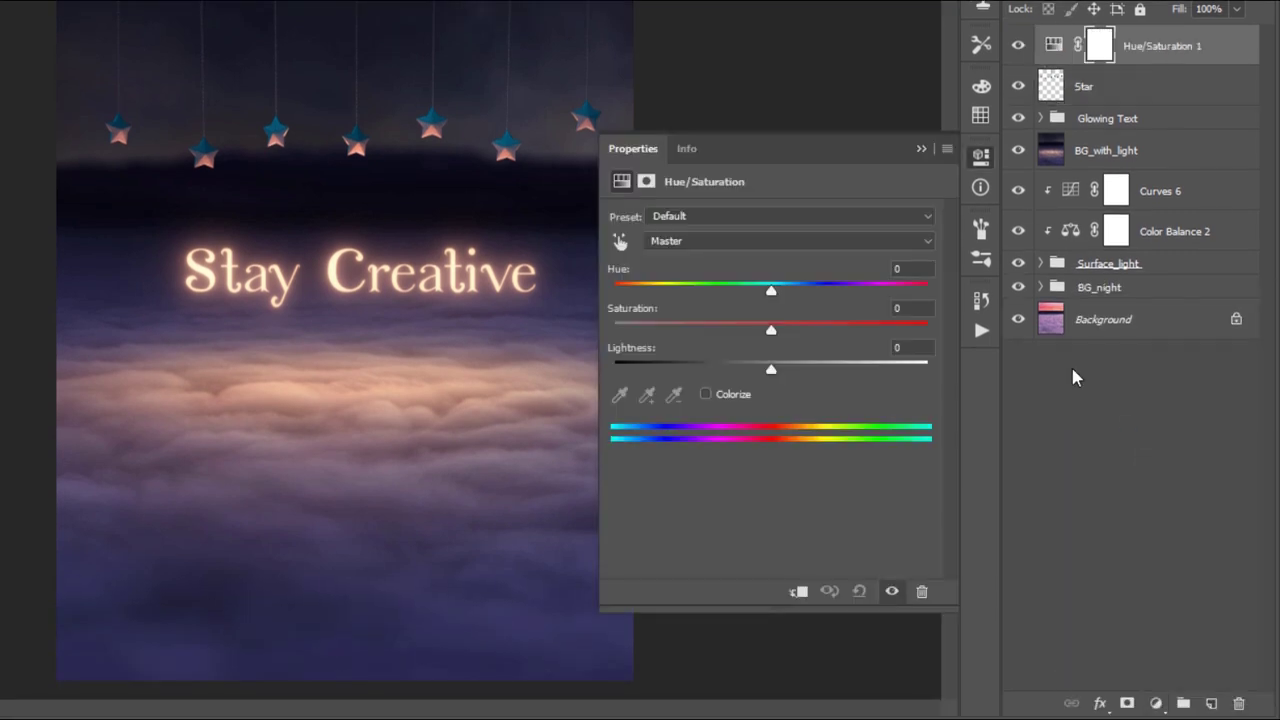
{"action": "left_click_drag", "start_coordinate": [771, 329], "coordinate": [780, 294]}
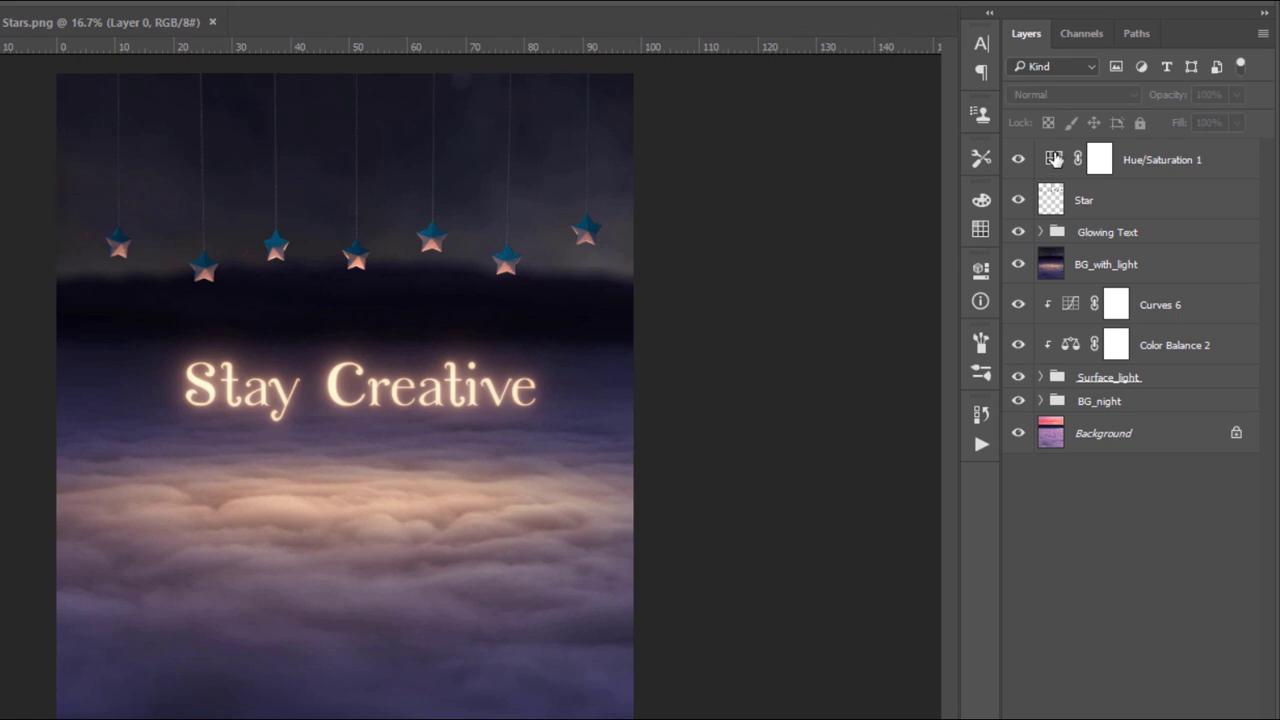
{"action": "left_click", "coordinate": [1056, 179], "text": "alt"}
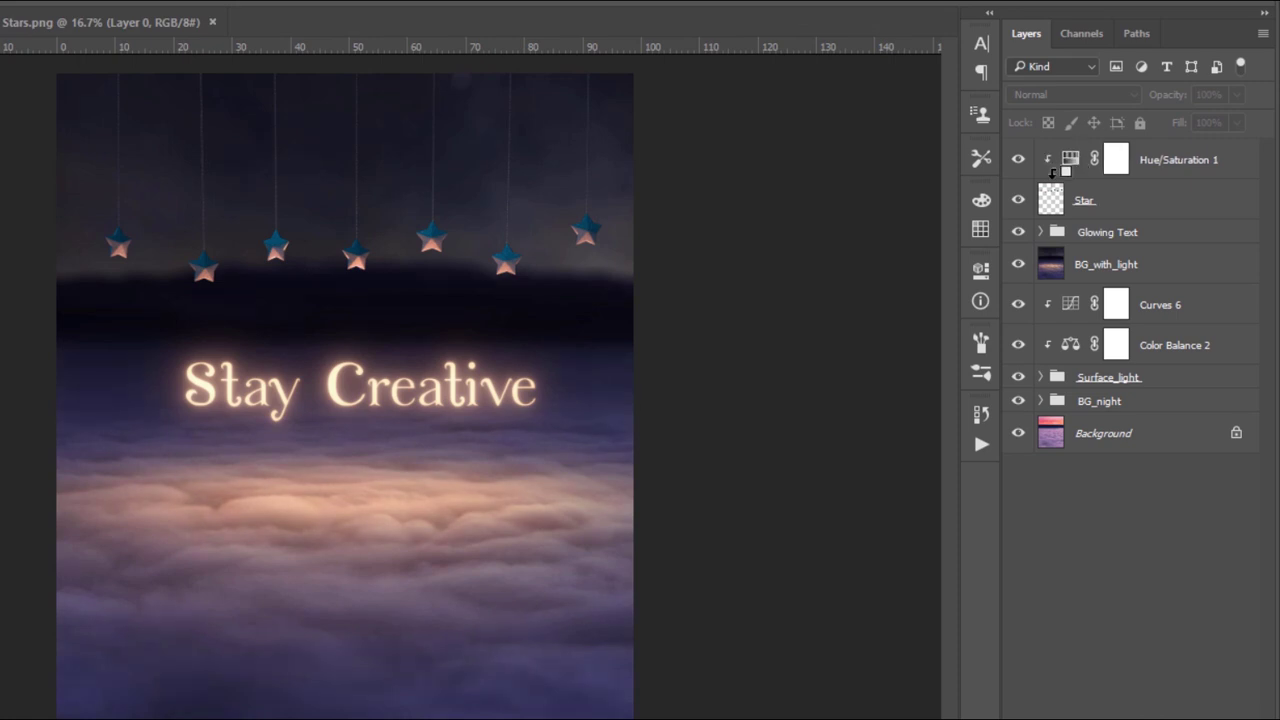
Stamp all visible layers into a new top layer named Final_result and convert it to a smart object
{"action": "left_click", "coordinate": [1218, 161]}
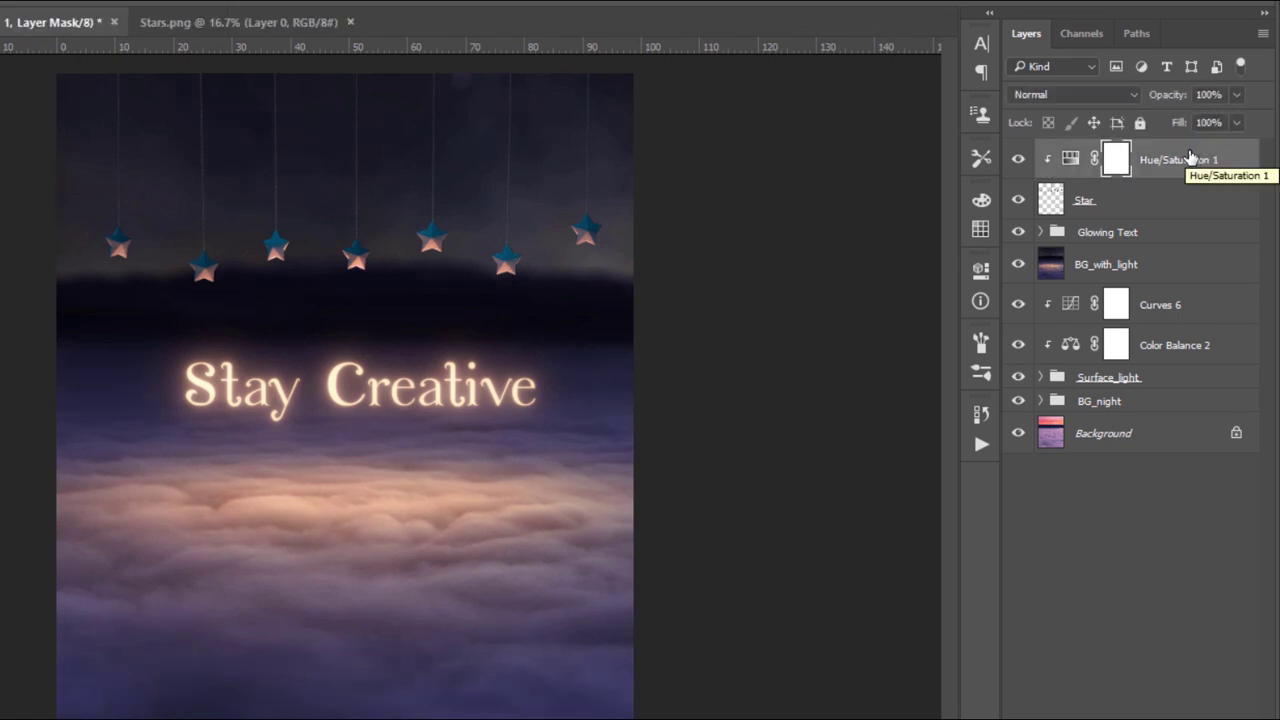
{"action": "left_click", "coordinate": [1190, 158]}
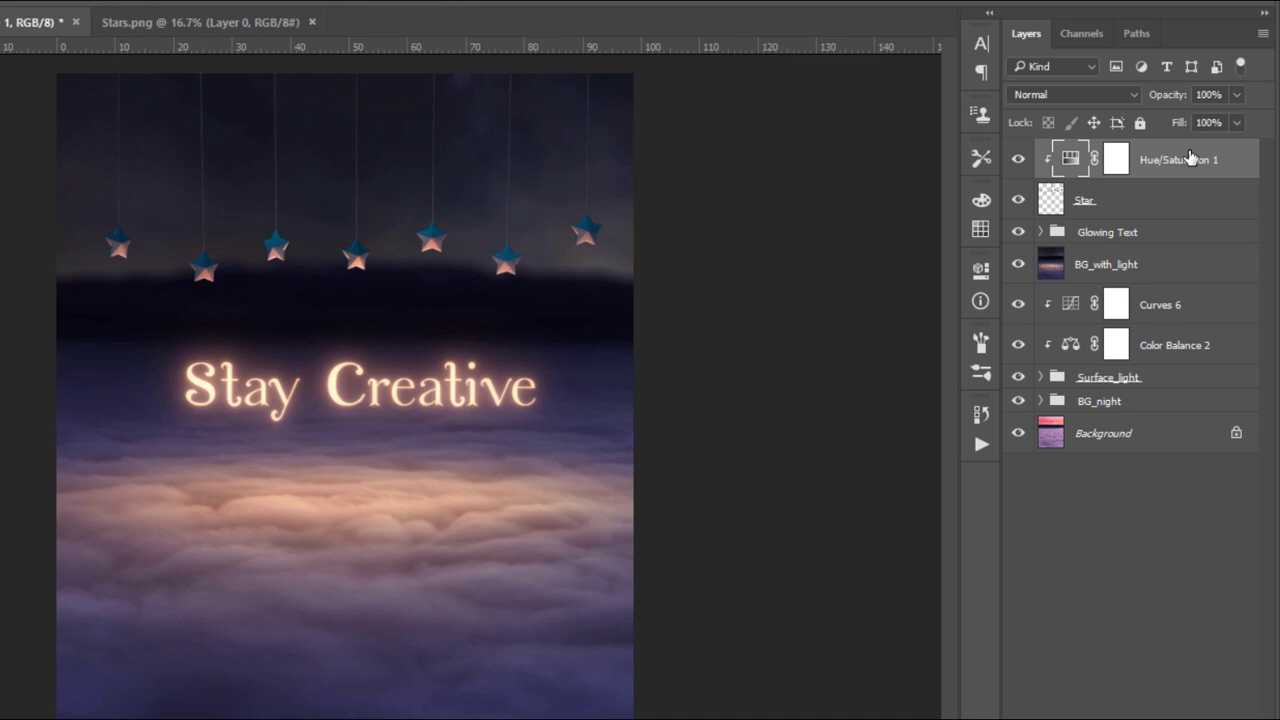
{"action": "key", "text": "ctrl+alt+shift+e"}
{"action": "double_click", "coordinate": [1100, 160]}
{"action": "type", "text": "Final_"}
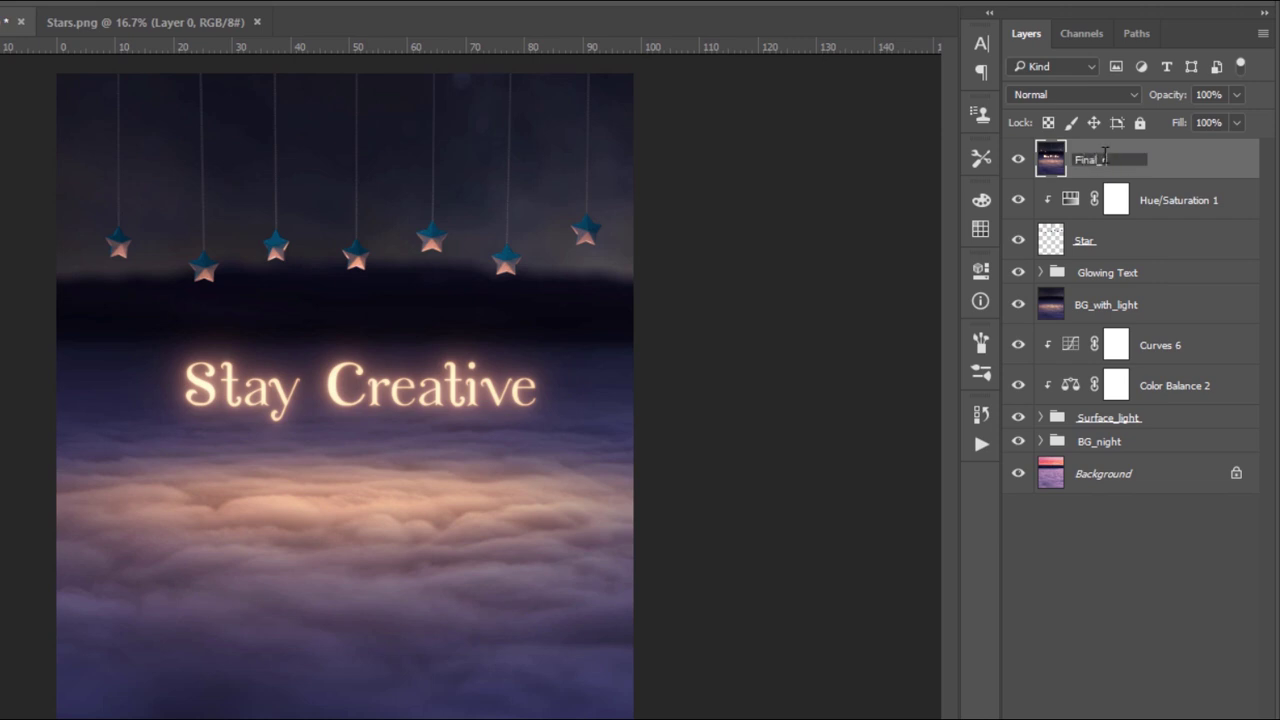
{"action": "key", "text": "Return"}
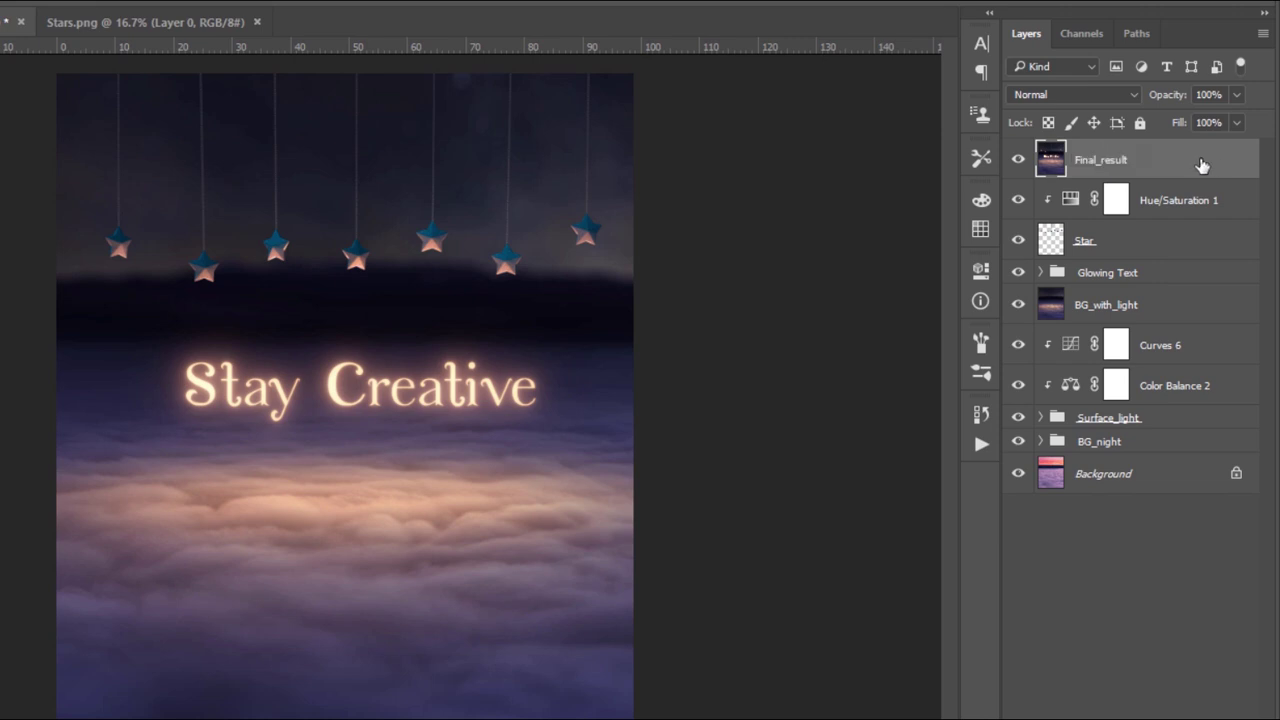
{"action": "right_click", "coordinate": [1200, 162]}
{"action": "left_click", "coordinate": [1015, 331]}
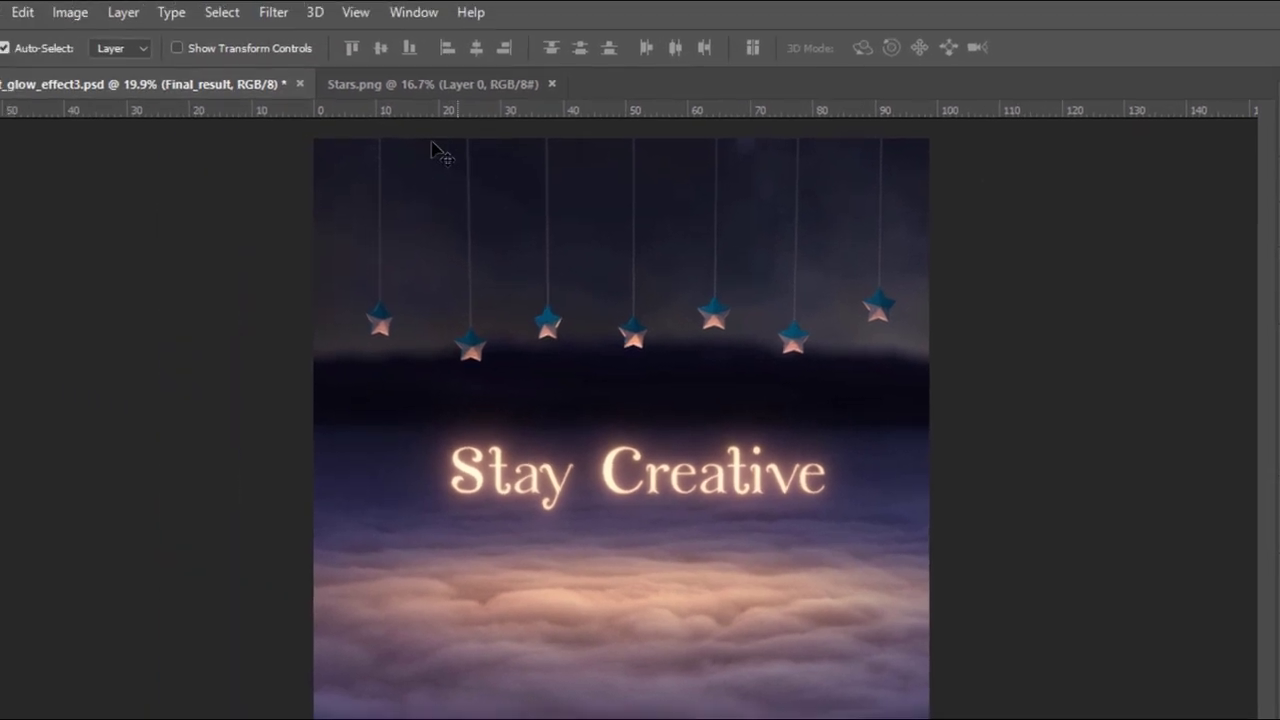
Open the Camera Raw Filter on Final_result and set Temperature +7, Tint +18, Highlights +13, Clarity +9 and Saturation +14
{"action": "left_click", "coordinate": [310, 20]}
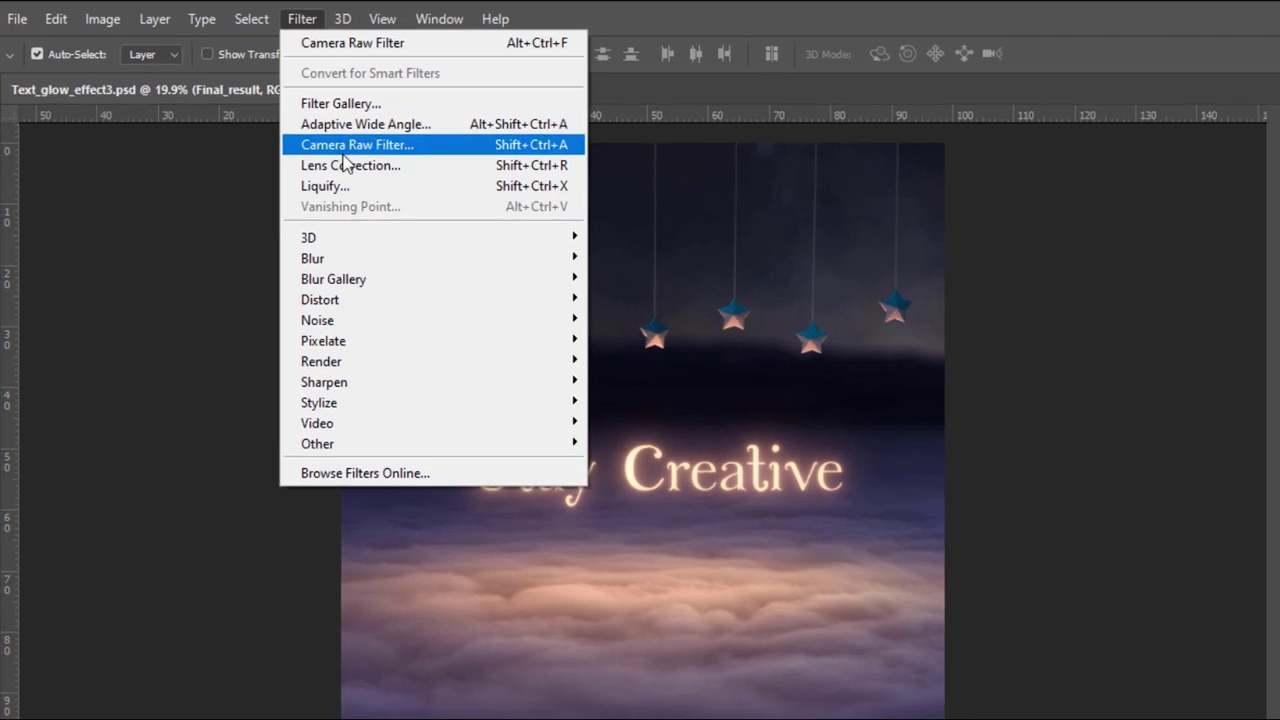
{"action": "left_click", "coordinate": [362, 148]}
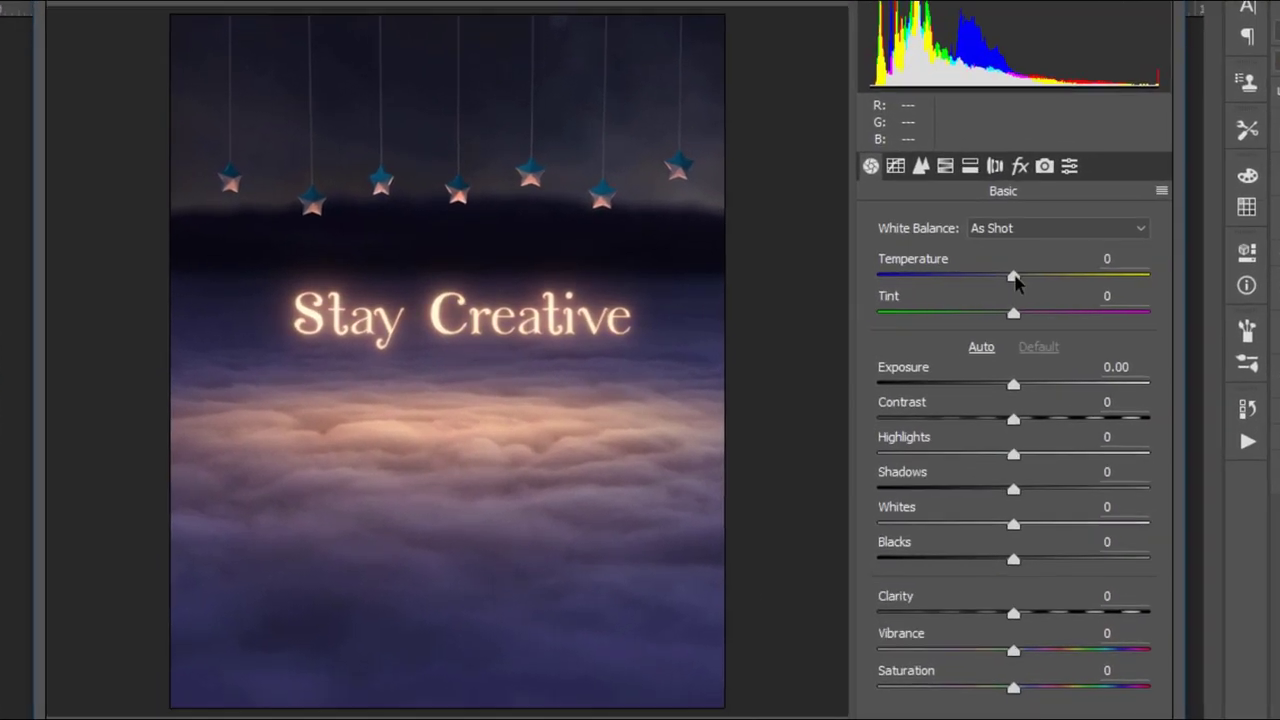
{"action": "left_click_drag", "start_coordinate": [914, 283], "coordinate": [935, 317]}
{"action": "left_click_drag", "start_coordinate": [1014, 455], "coordinate": [1032, 455]}
{"action": "left_click_drag", "start_coordinate": [1014, 613], "coordinate": [1027, 613]}
{"action": "left_click_drag", "start_coordinate": [1016, 689], "coordinate": [1035, 689]}
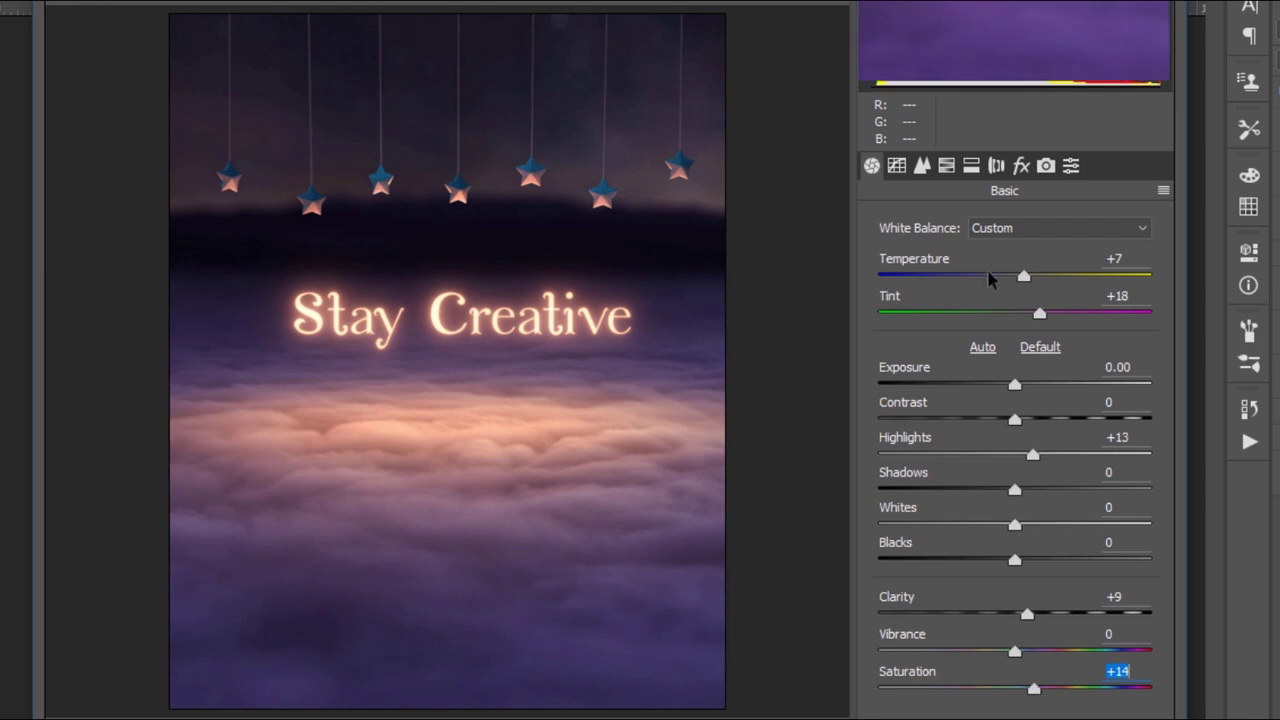
Set the Camera Raw hues to Reds +11, Oranges -6, Yellows +13, Blues -7, Purples -10 and Magentas +8, and apply the filter
{"action": "left_click", "coordinate": [946, 165]}
{"action": "left_click_drag", "start_coordinate": [1014, 342], "coordinate": [1007, 390]}
{"action": "left_click_drag", "start_coordinate": [1014, 417], "coordinate": [1035, 425]}
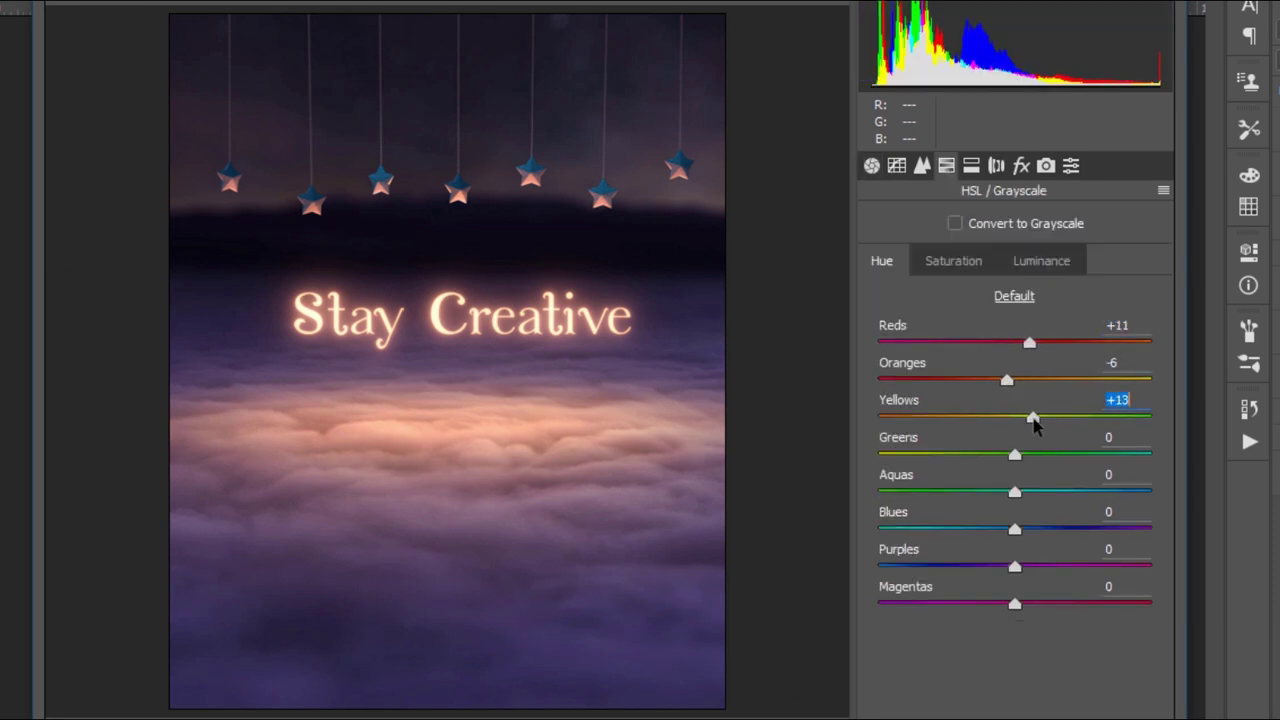
{"action": "left_click_drag", "start_coordinate": [1014, 529], "coordinate": [1025, 603]}
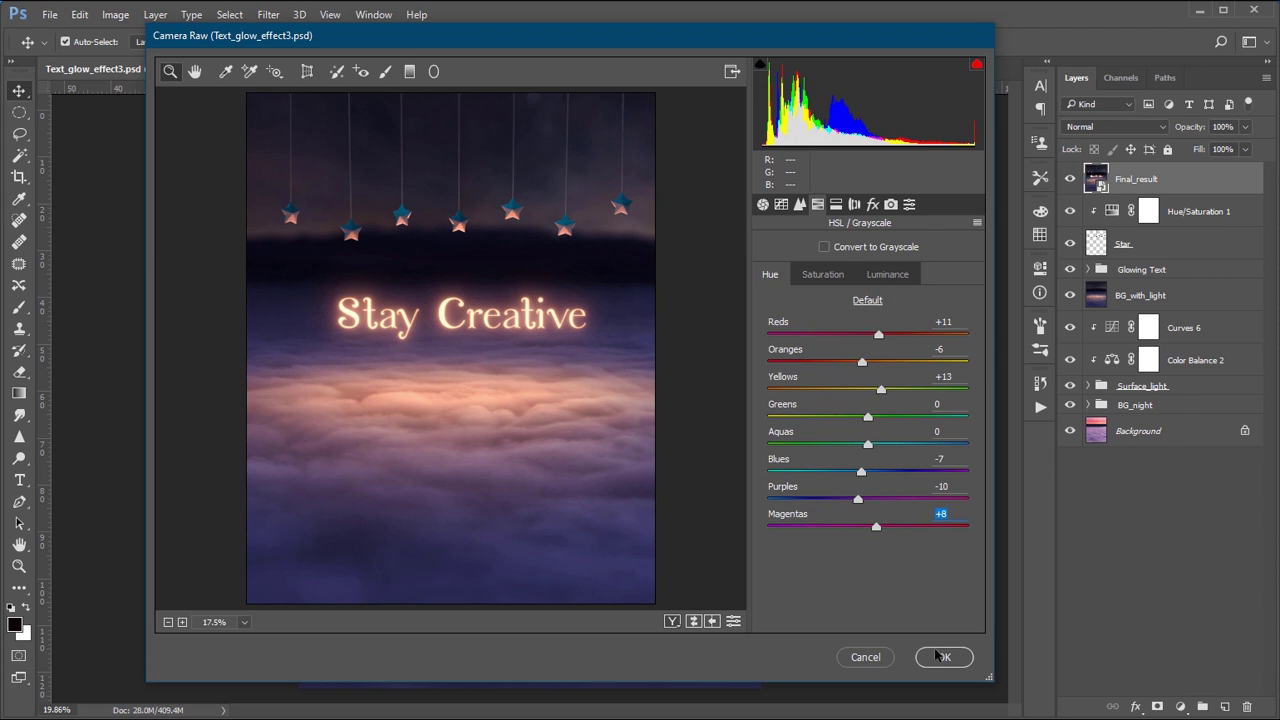
{"action": "left_click", "coordinate": [940, 656]}
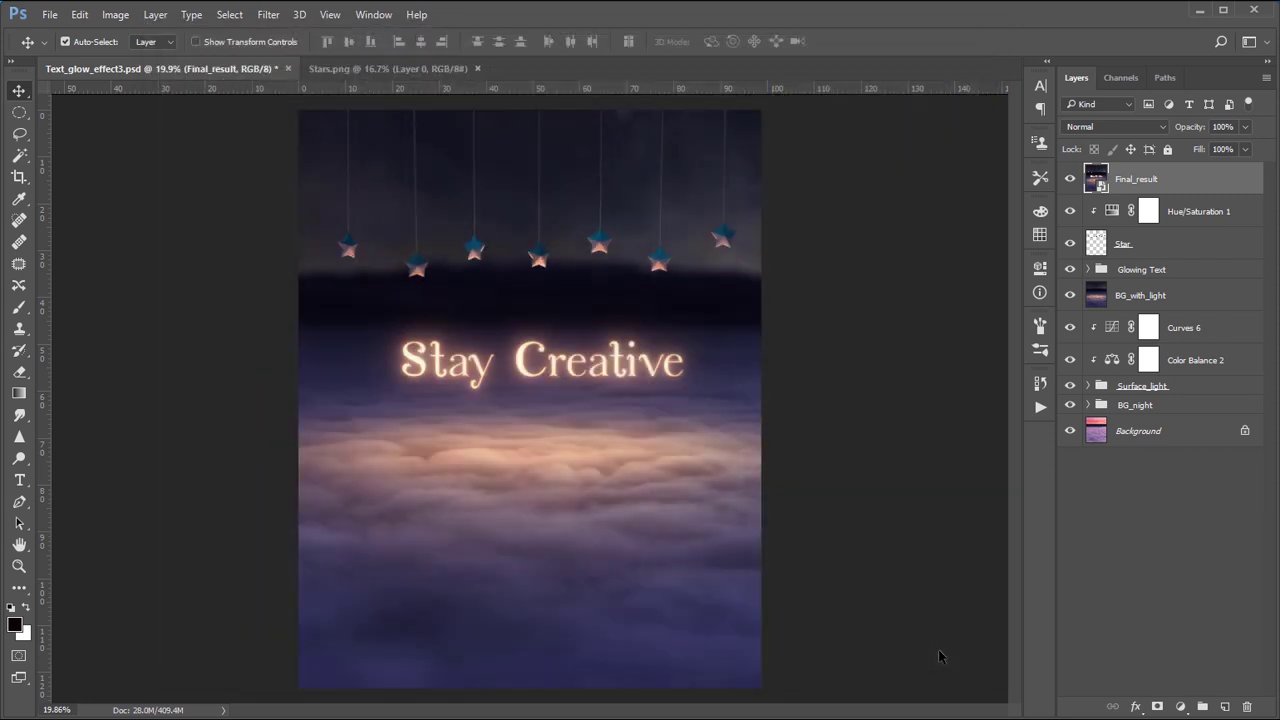
Compare the image with and without Final_result, and reopen its Camera Raw Filter to review the settings
{"action": "left_click", "coordinate": [1068, 180]}
{"action": "left_click", "coordinate": [1068, 180]}
{"action": "left_click", "coordinate": [1068, 180]}
{"action": "left_click", "coordinate": [1068, 180]}
{"action": "left_click", "coordinate": [1068, 180]}
{"action": "left_click", "coordinate": [1068, 180]}
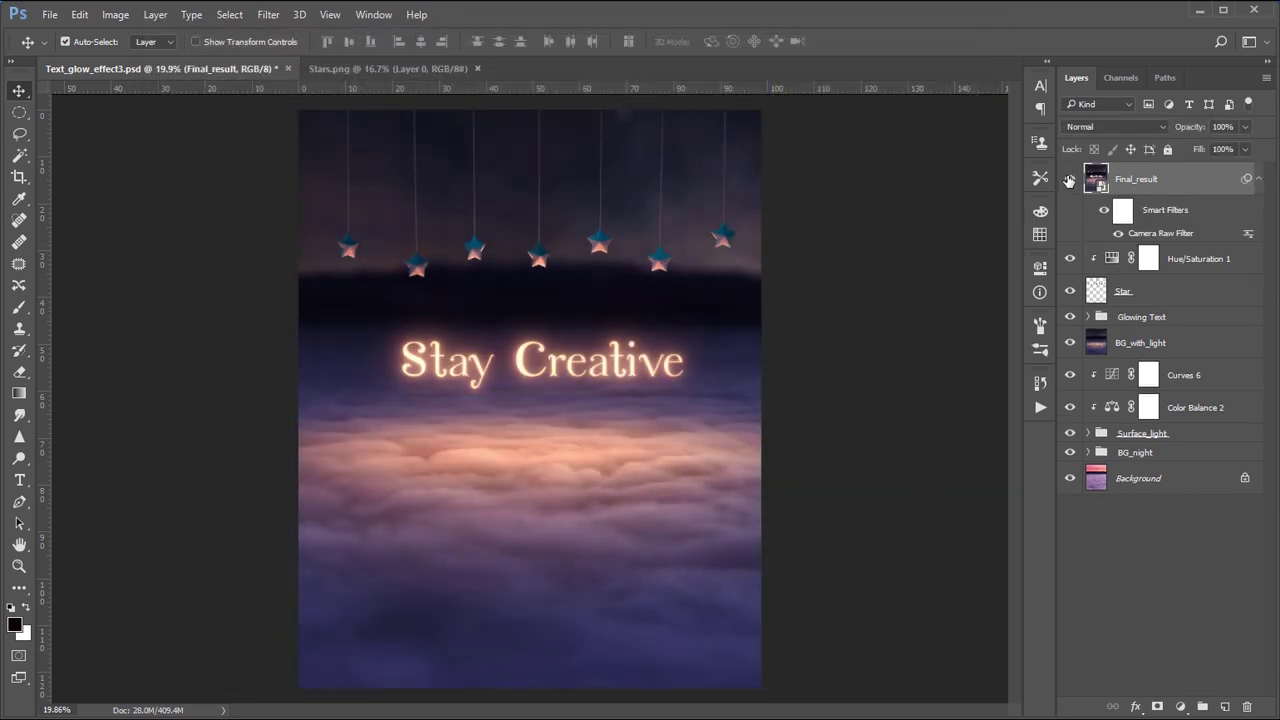
{"action": "double_click", "coordinate": [1155, 234]}
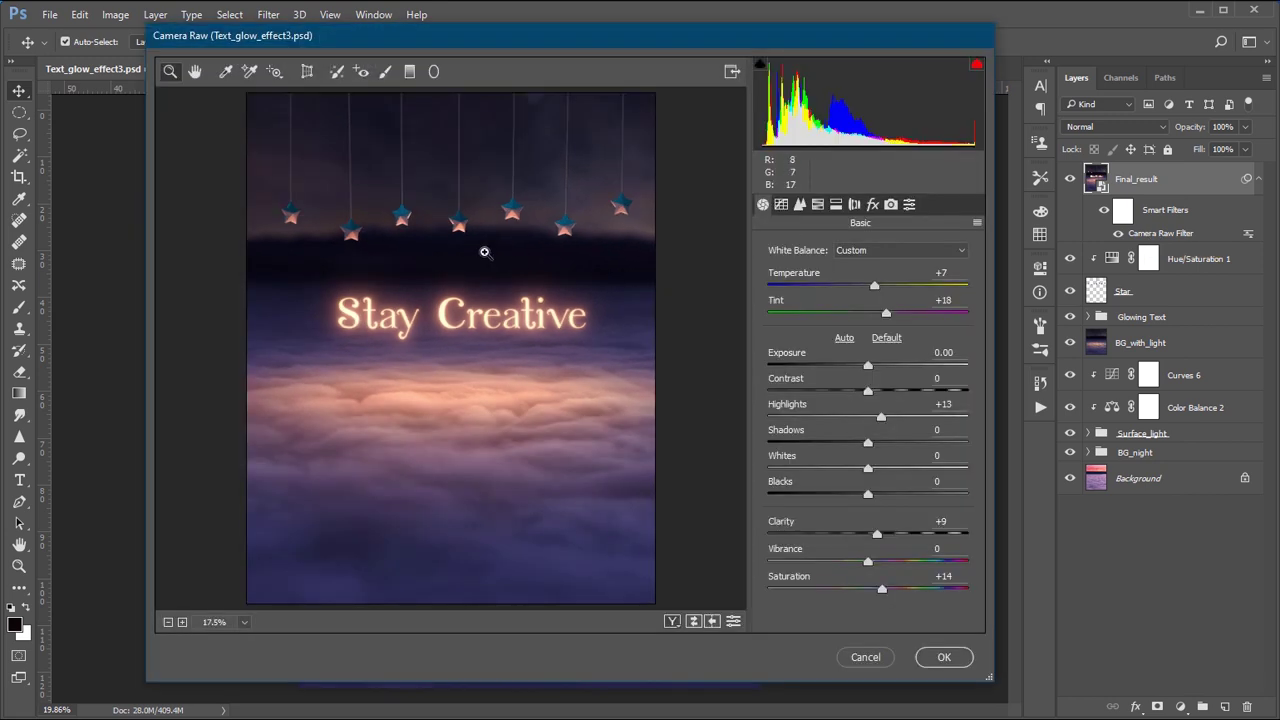
{"action": "left_click", "coordinate": [944, 659]}
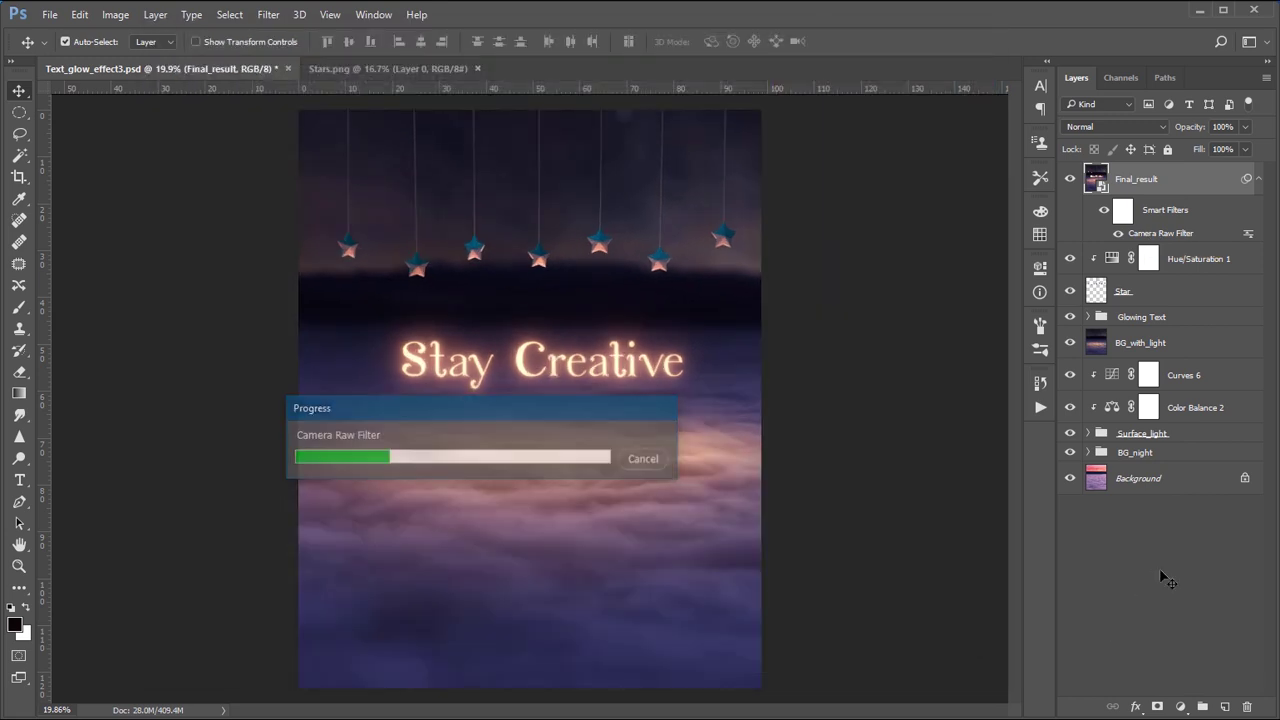